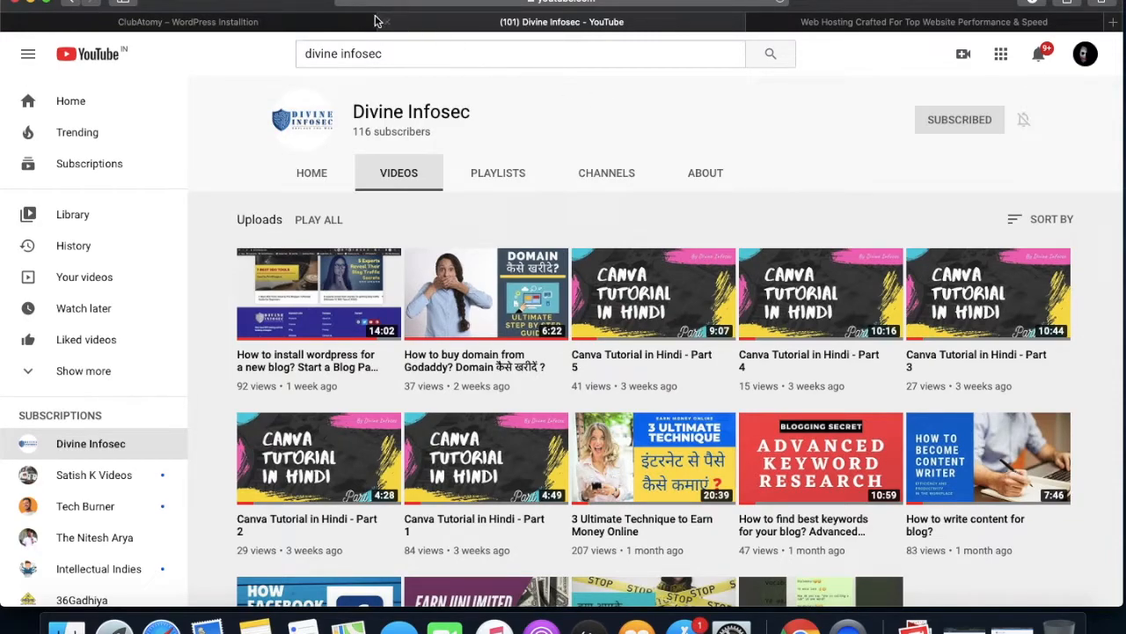
# Switch to the ClubAtomy site and look over its homepage.
pyautogui.click(308, 24)
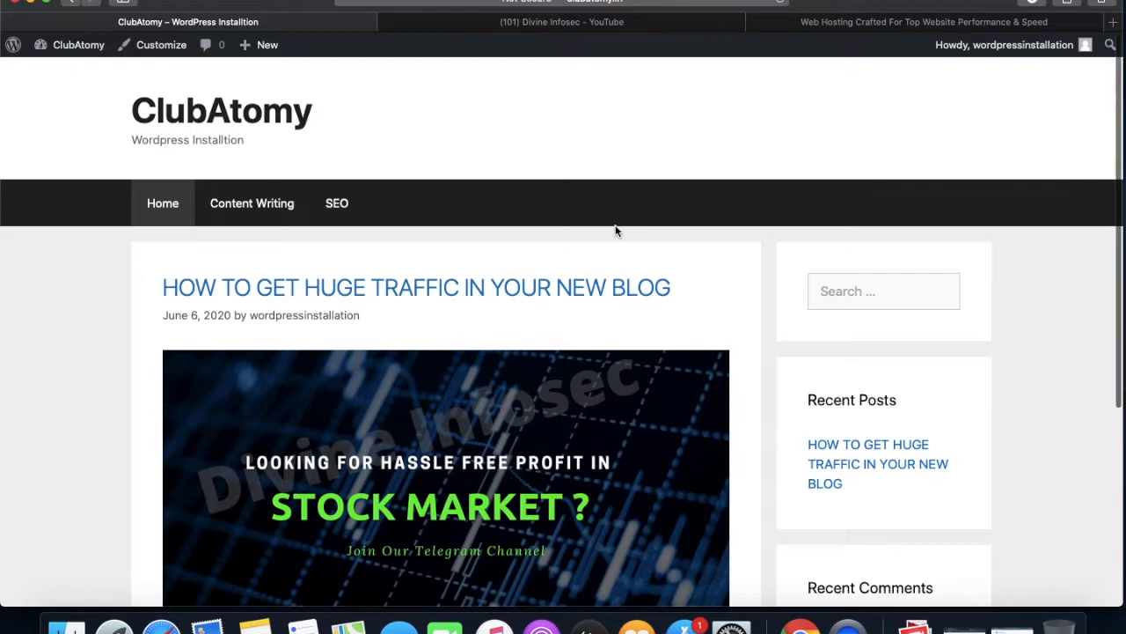
pyautogui.scroll(-5, 616, 232)
pyautogui.scroll(7, 616, 232)
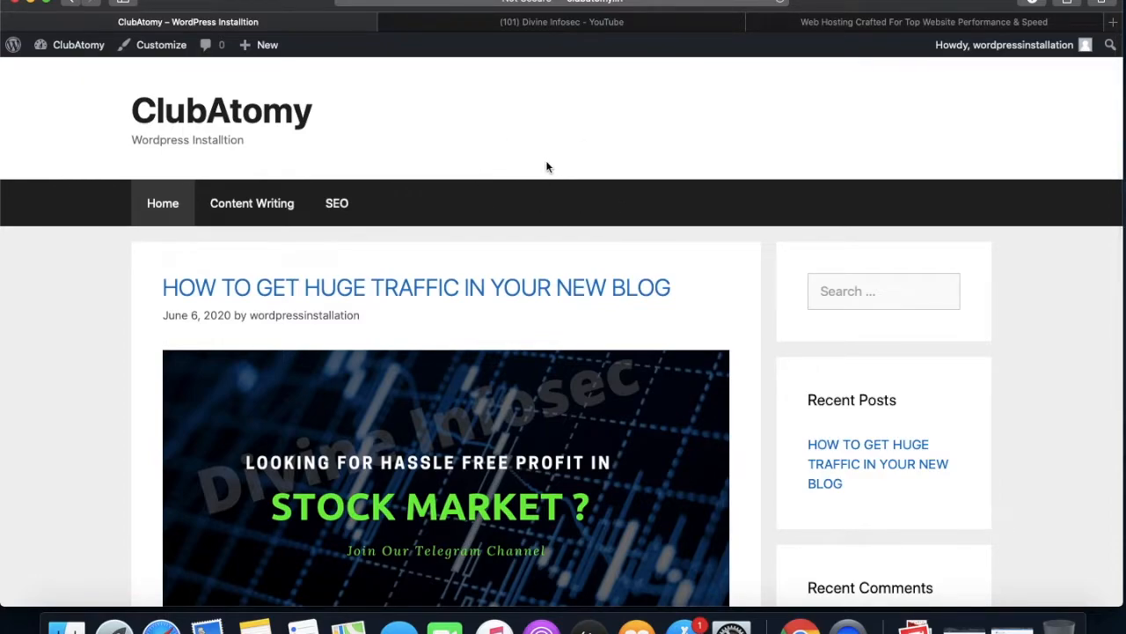
# Open the ClubAtomy dashboard and log in with the saved account e-mail and password.
pyautogui.click(48, 74)
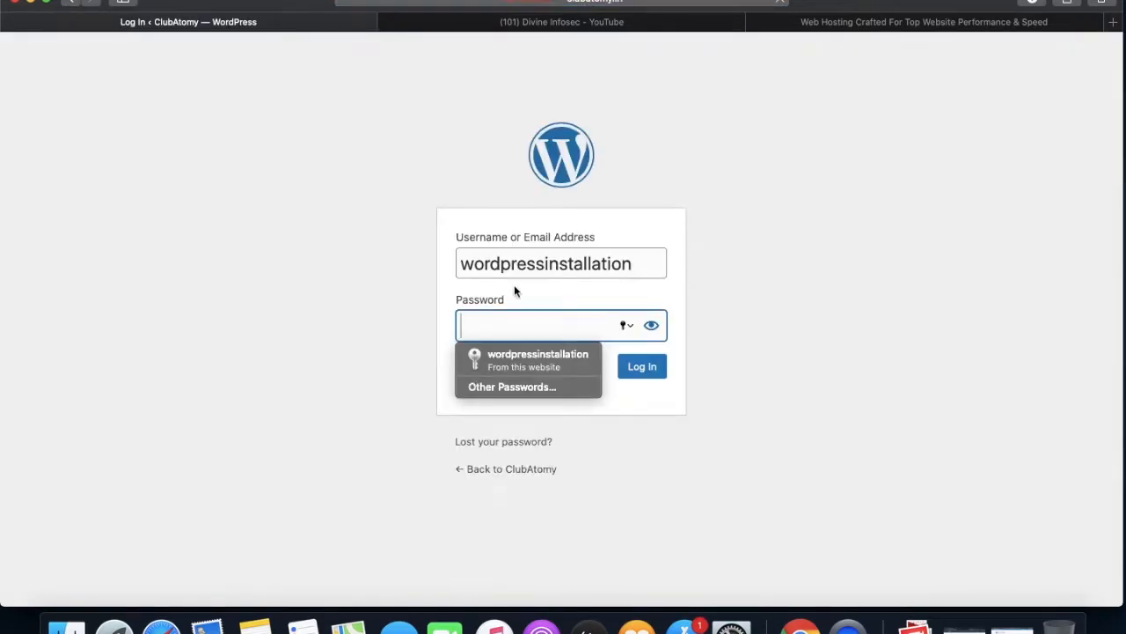
pyautogui.doubleClick(636, 262)
pyautogui.press('BackSpace')
pyautogui.write('ausa')
pyautogui.press('Down')
pyautogui.press('Return')
pyautogui.press('Return')
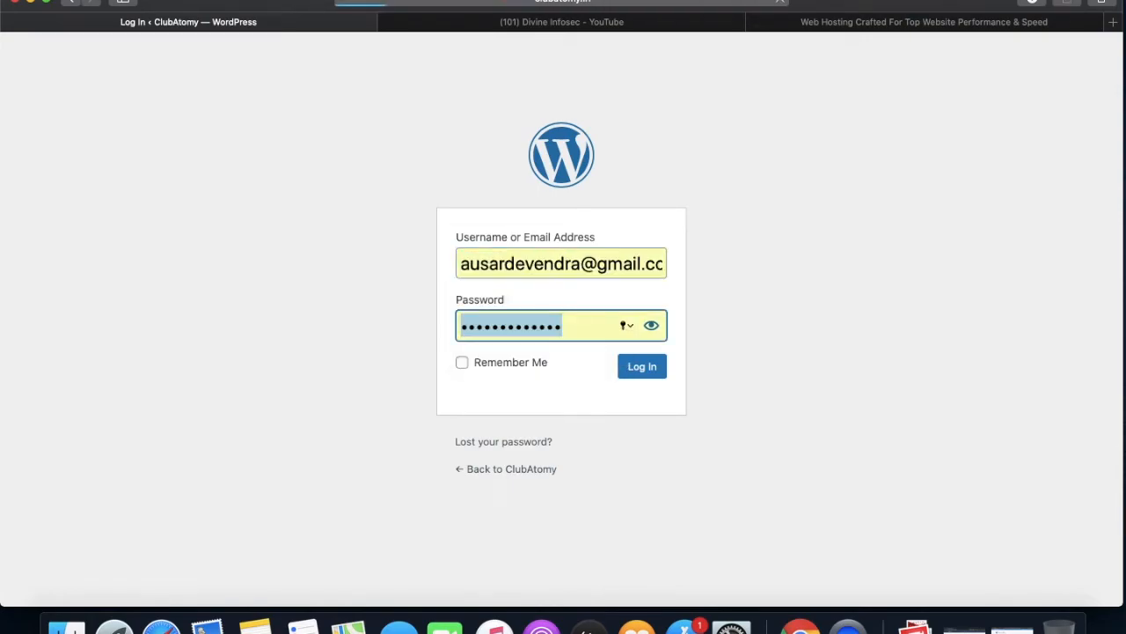
pyautogui.press('Down')
pyautogui.press('Return')
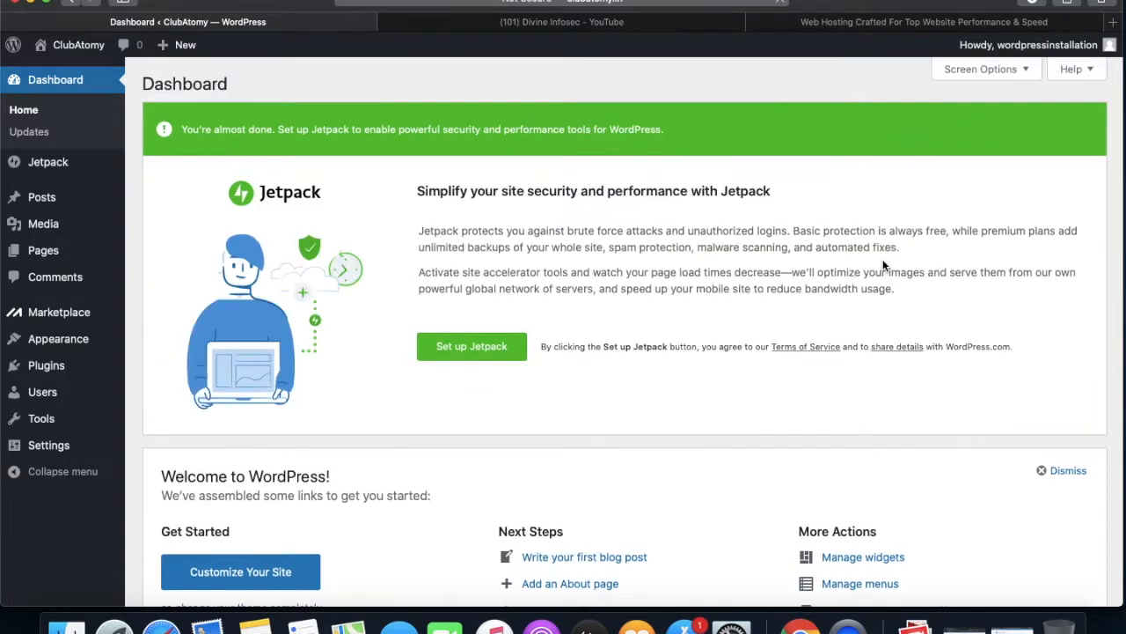
# Dismiss the dashboard's welcome panel and open the ClubAtomy homepage in a new tab.
pyautogui.click(1063, 135)
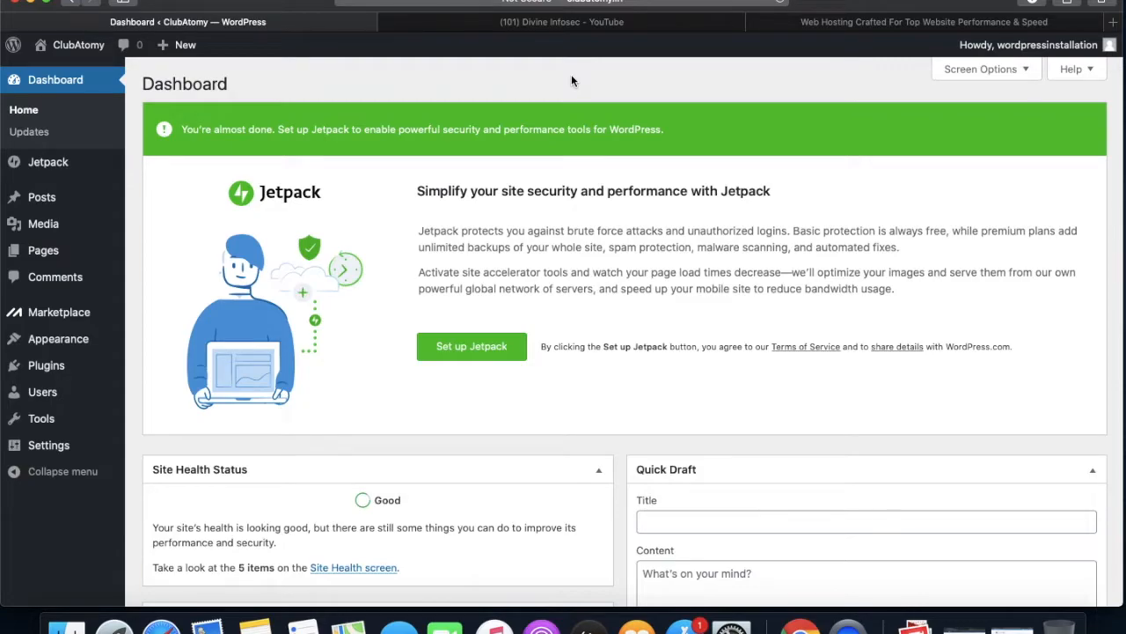
pyautogui.press('super+t')
pyautogui.write('club')
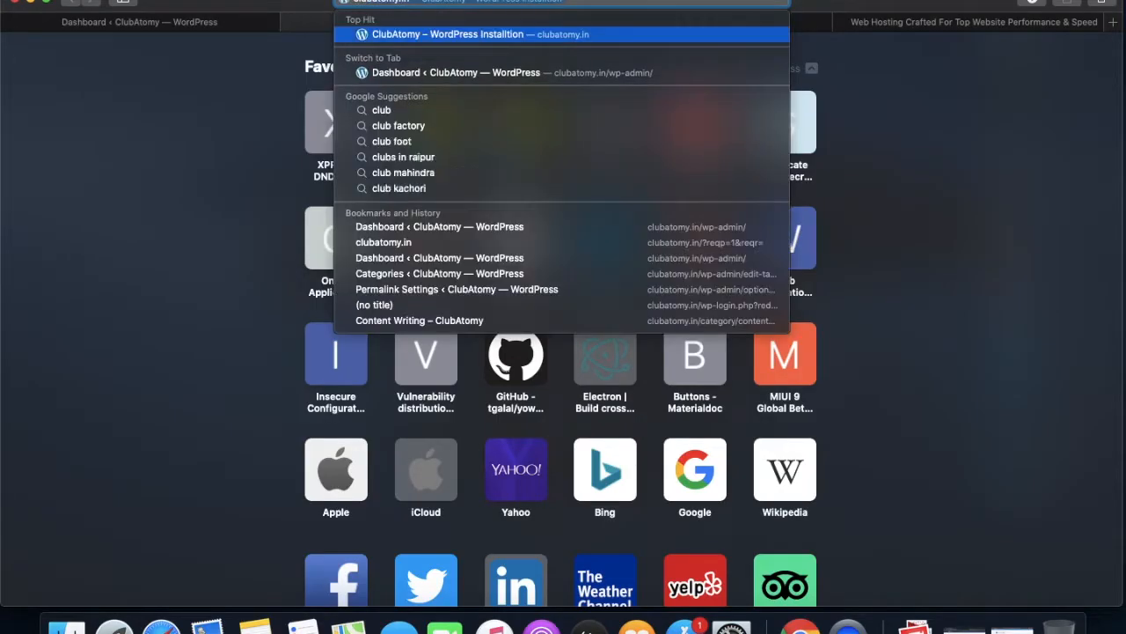
pyautogui.press('Return')
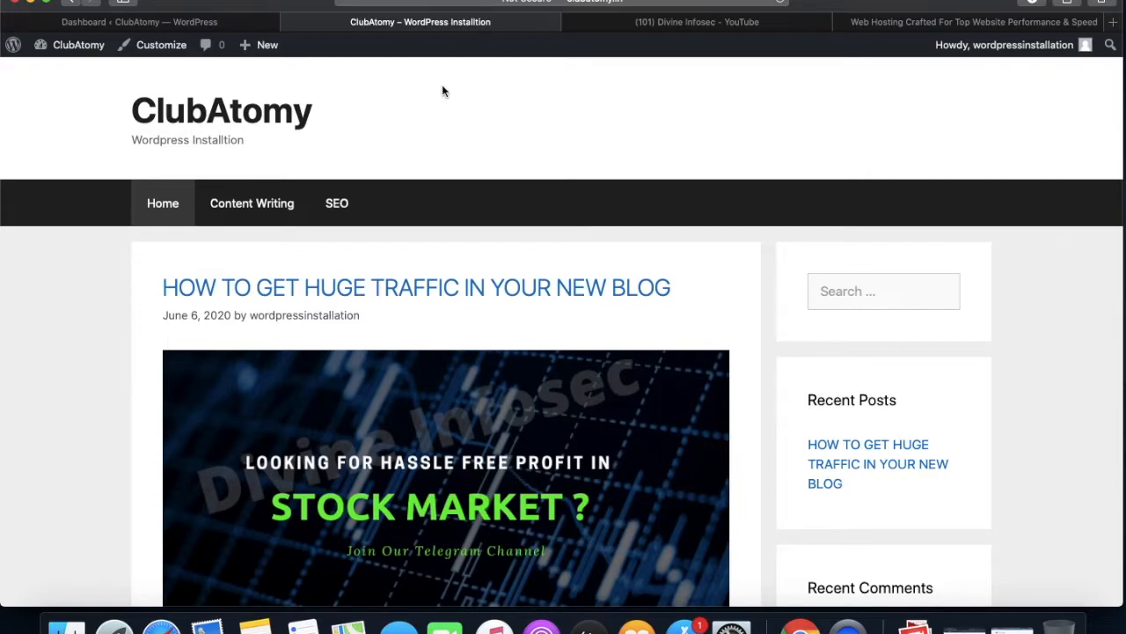
# Open divineinfosec.com in a new tab and examine the Company page links in its footer.
pyautogui.press('super+t')
pyautogui.write('divineinfosec.com')
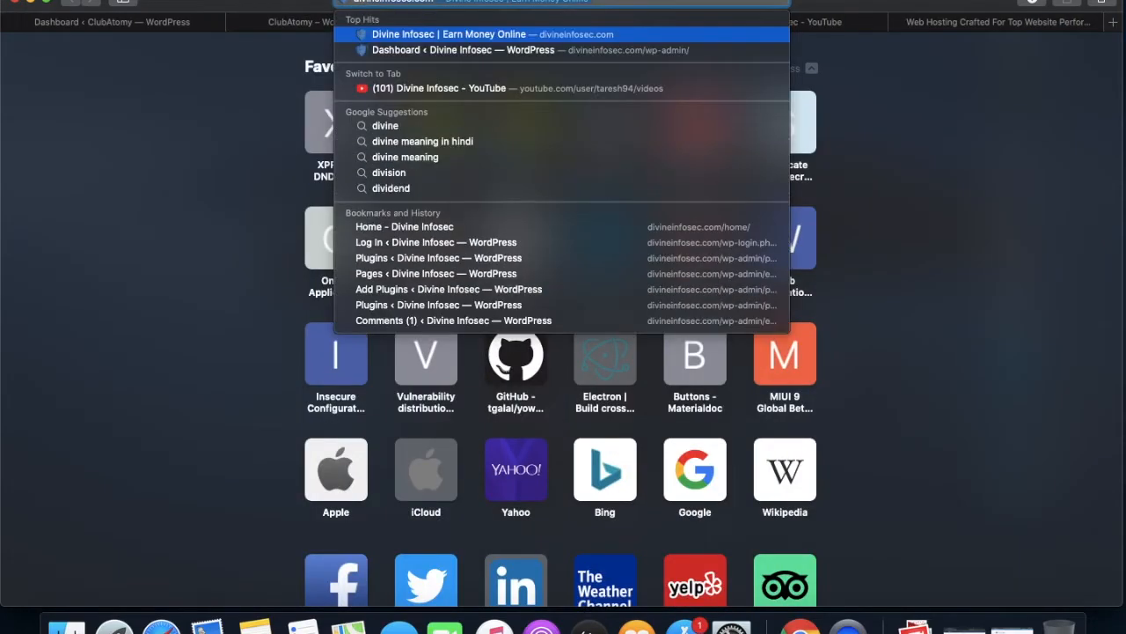
pyautogui.press('Return')
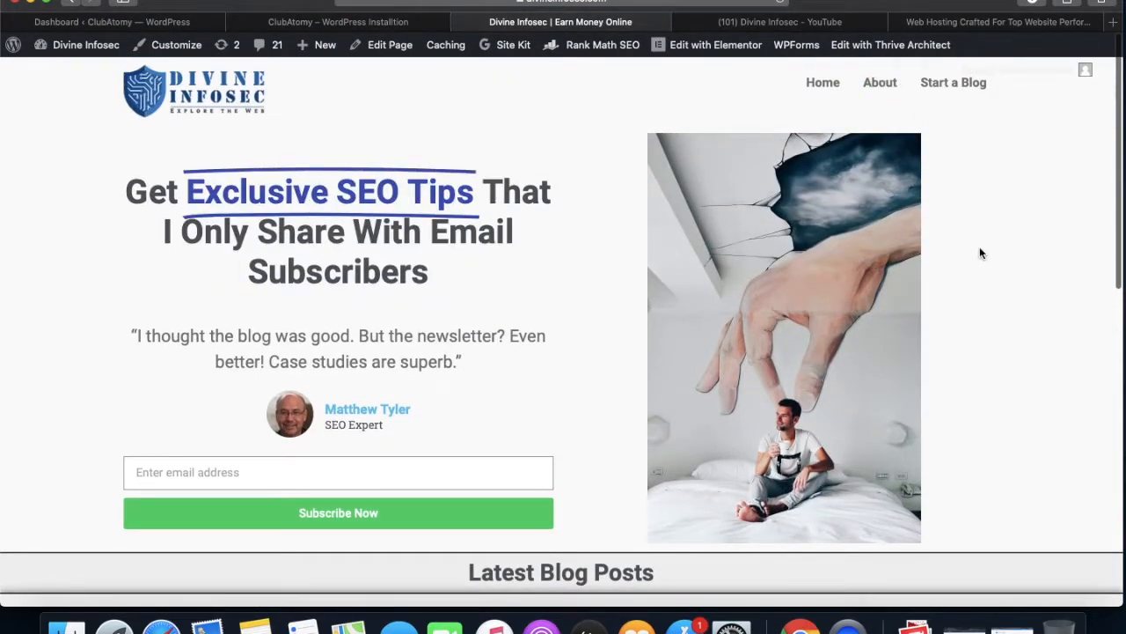
pyautogui.scroll(-15, 980, 247)
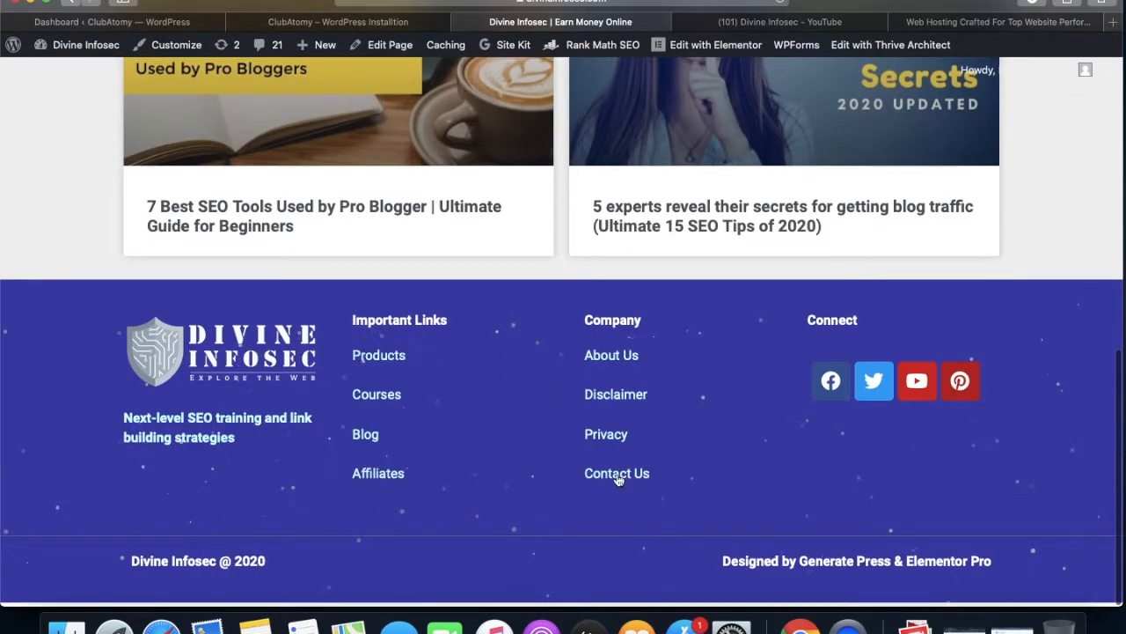
pyautogui.moveTo(584, 345); pyautogui.dragTo(664, 476)
pyautogui.click(663, 476)
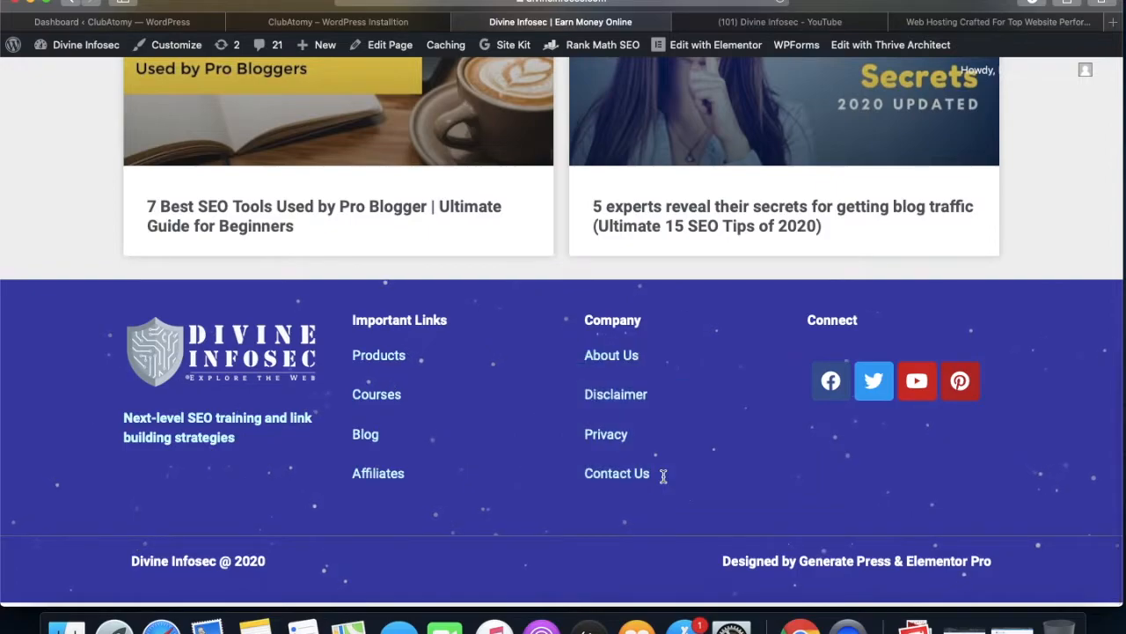
pyautogui.scroll(10, 663, 476)
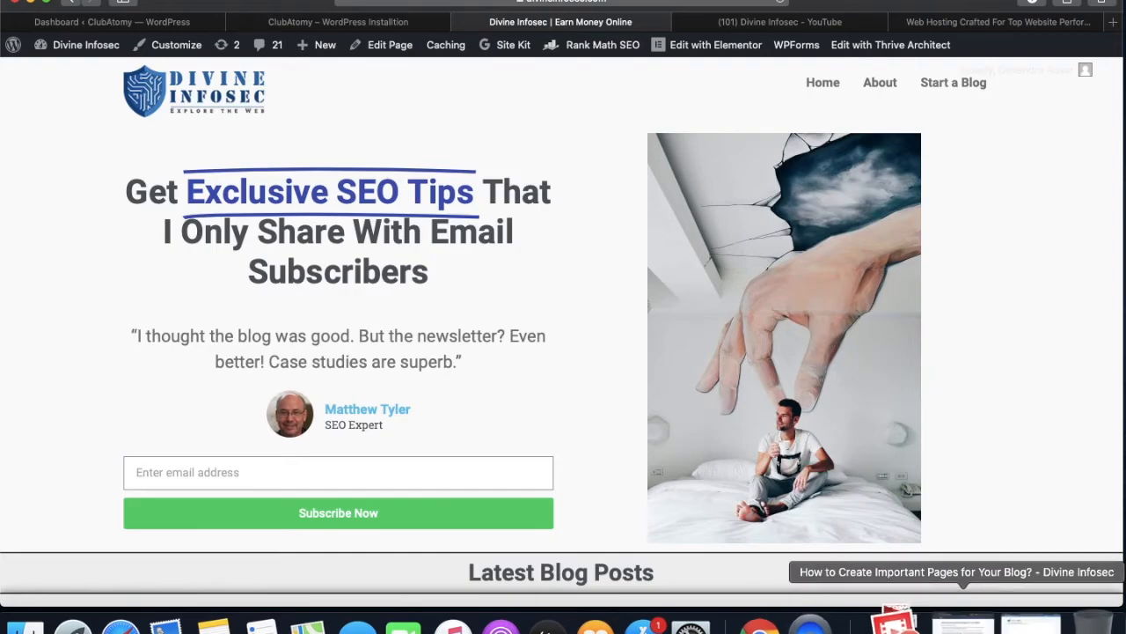
# Switch to Chrome, skim the article "How to Create Important Pages for Your Blog?" and minimize the window.
pyautogui.click(964, 625)
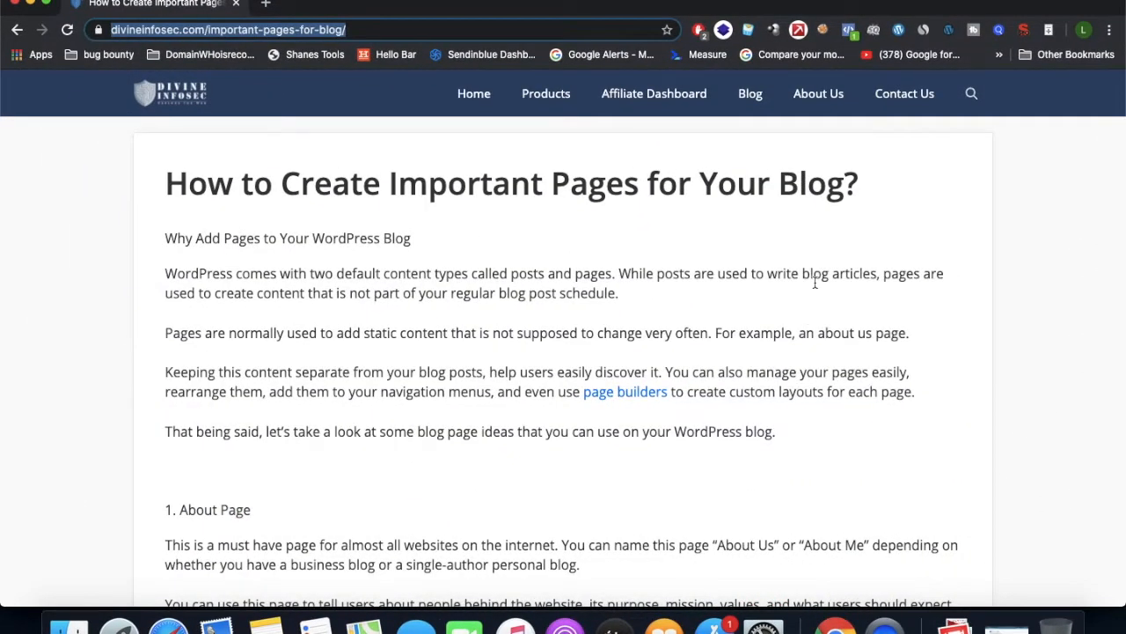
pyautogui.click(815, 282)
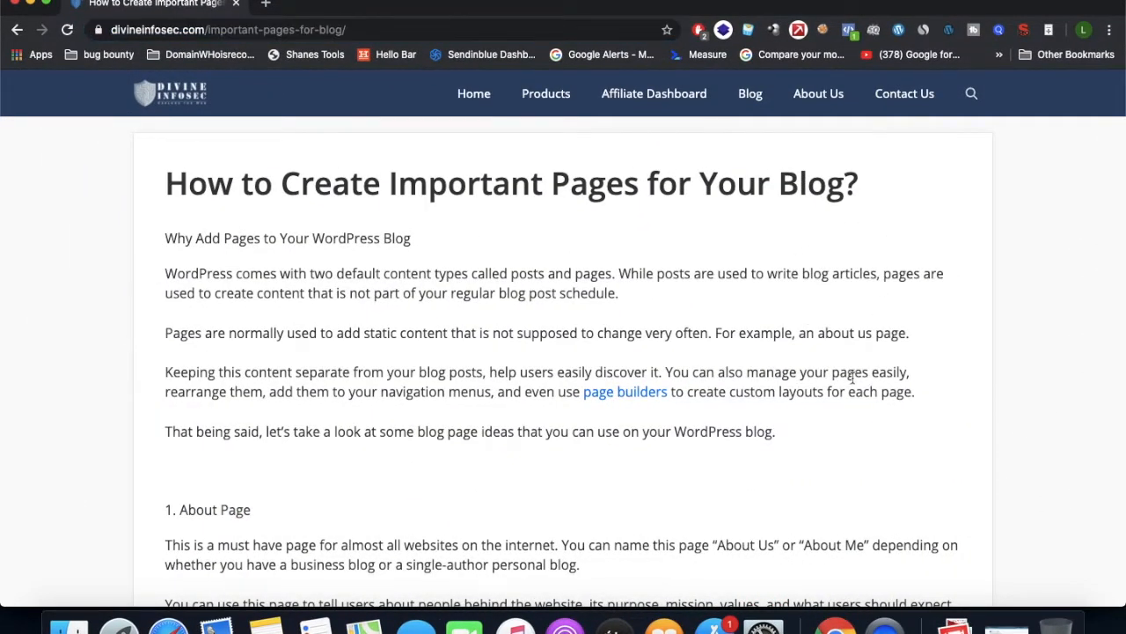
pyautogui.scroll(-10, 852, 376)
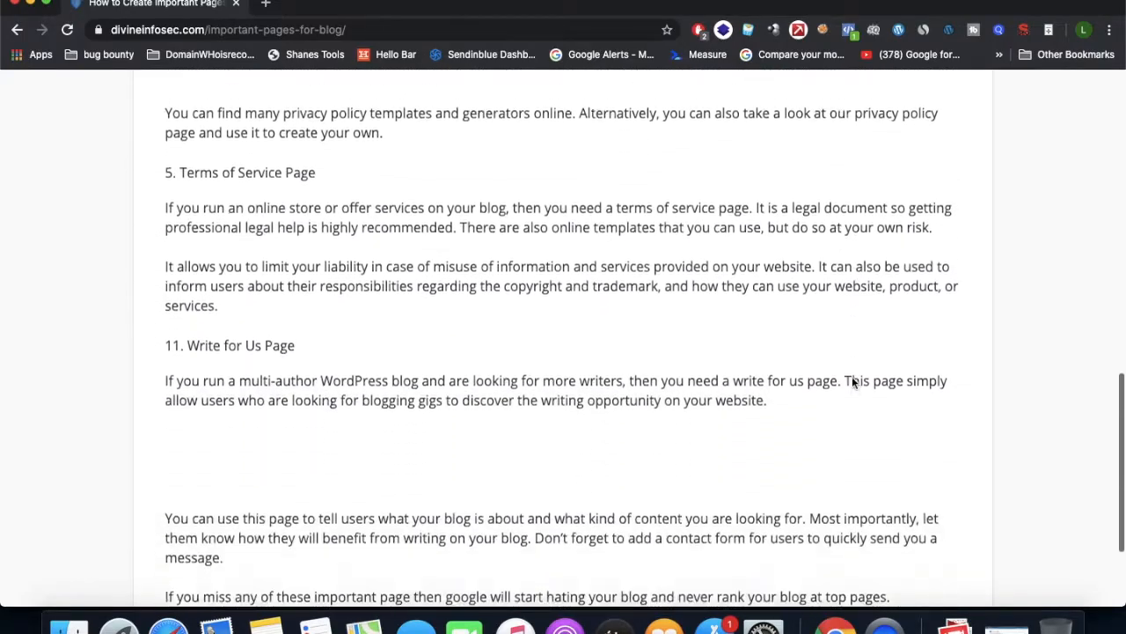
pyautogui.scroll(15, 852, 381)
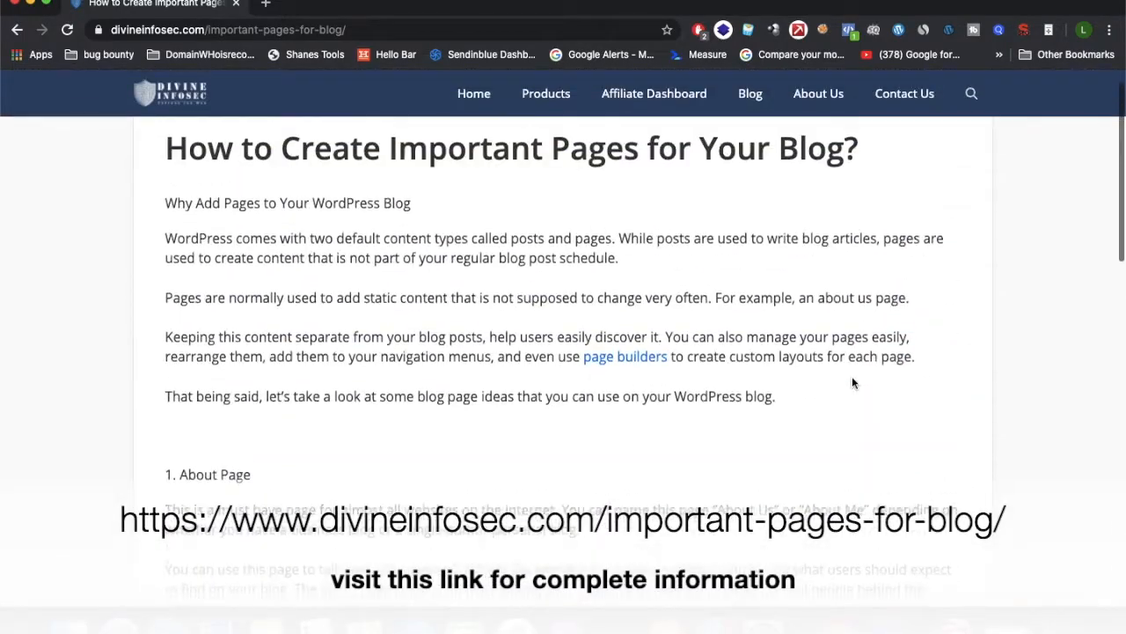
pyautogui.scroll(2, 852, 381)
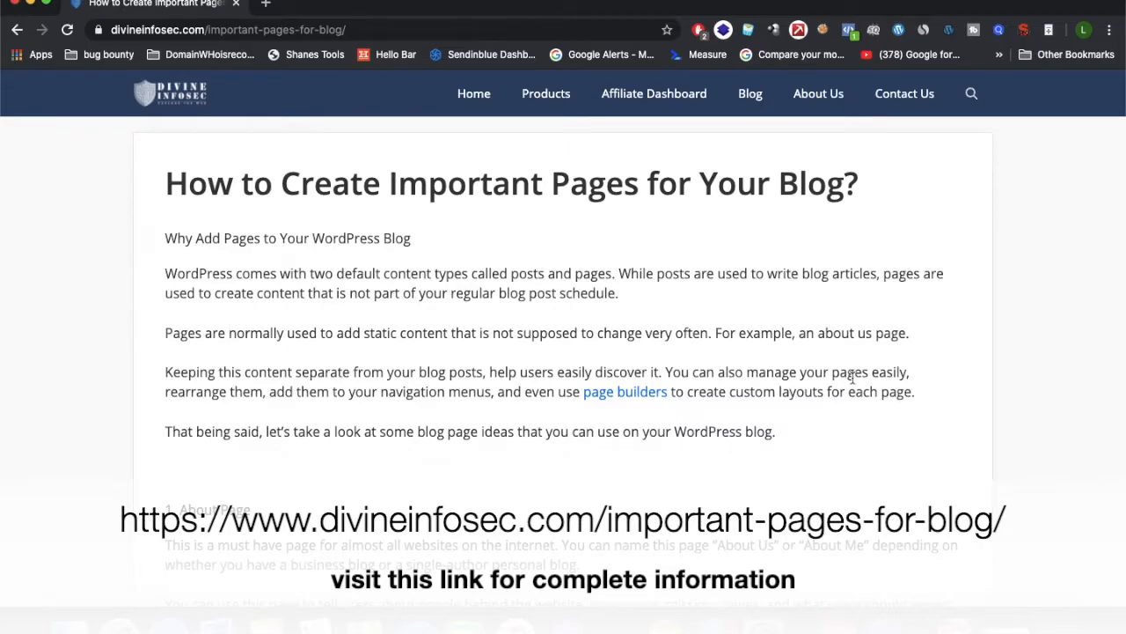
pyautogui.click(30, 4)
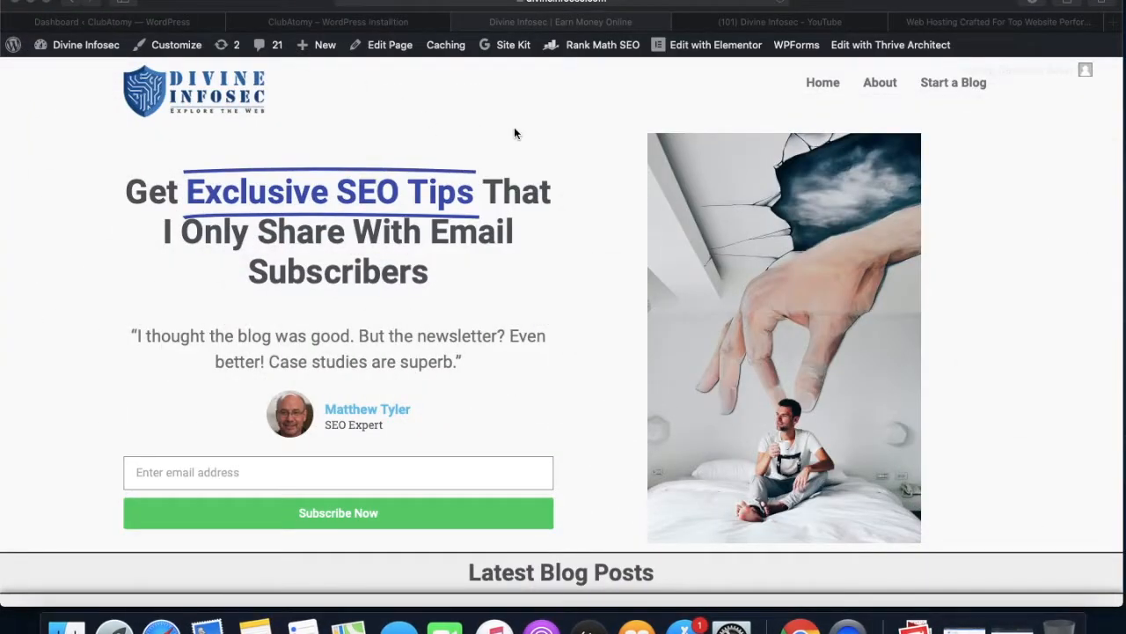
# Return to the ClubAtomy dashboard in Safari and open the list of all pages.
pyautogui.click(448, 95)
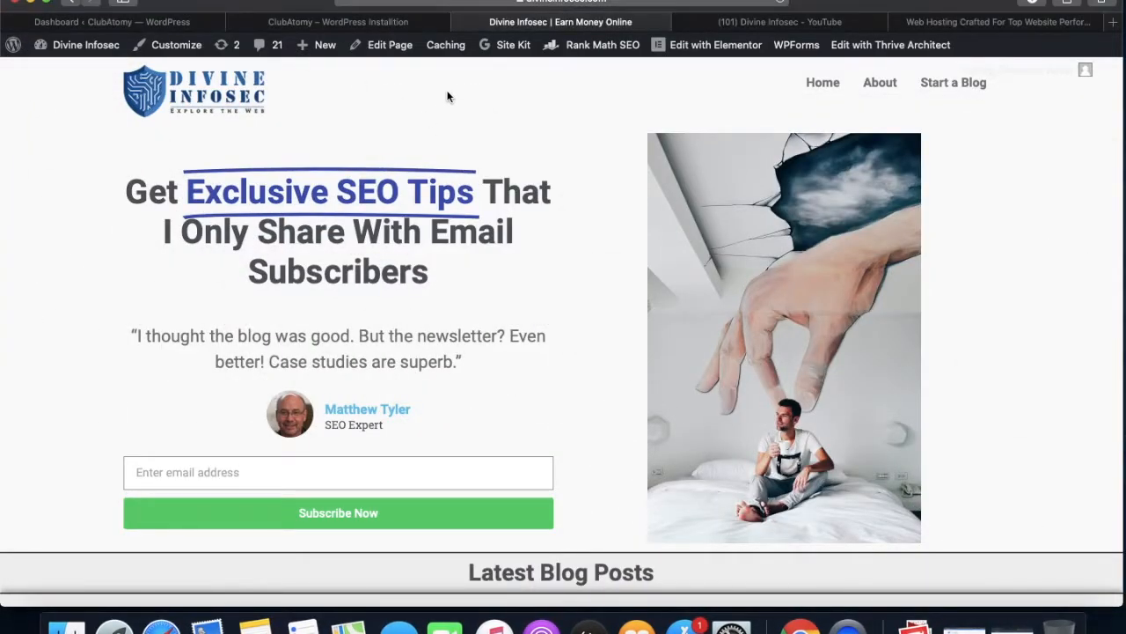
pyautogui.click(302, 25)
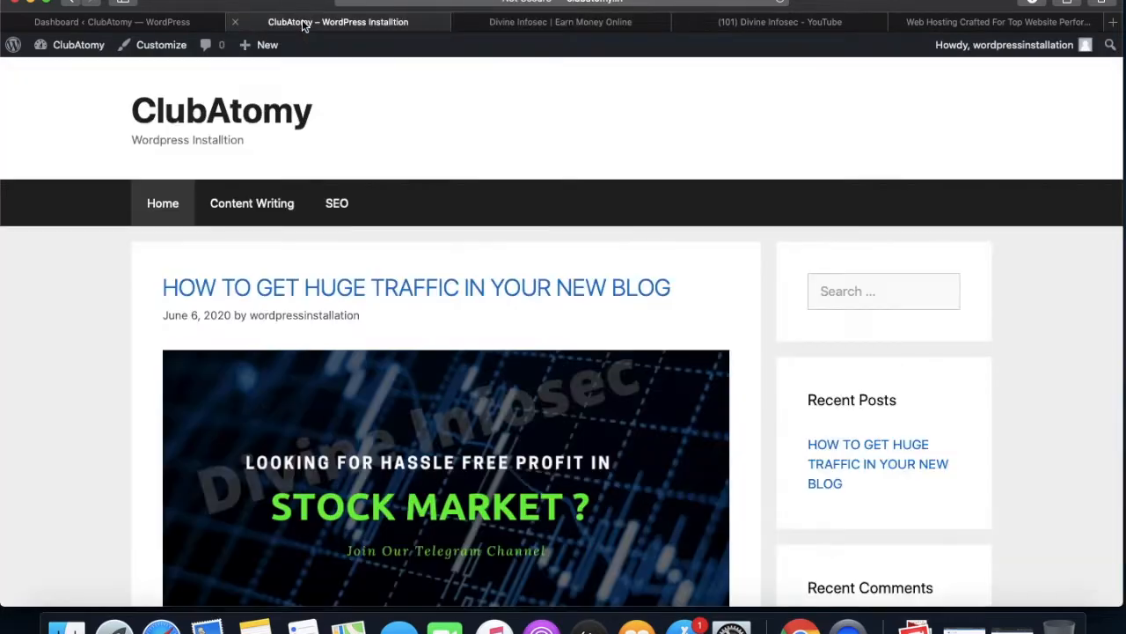
pyautogui.click(152, 27)
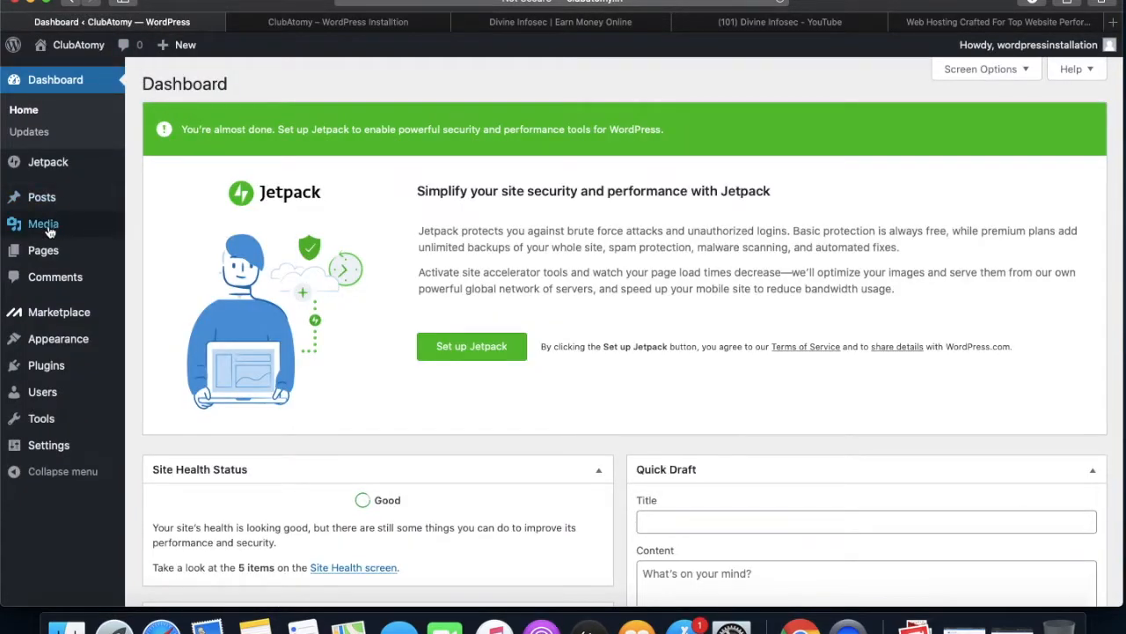
pyautogui.moveTo(46, 254)
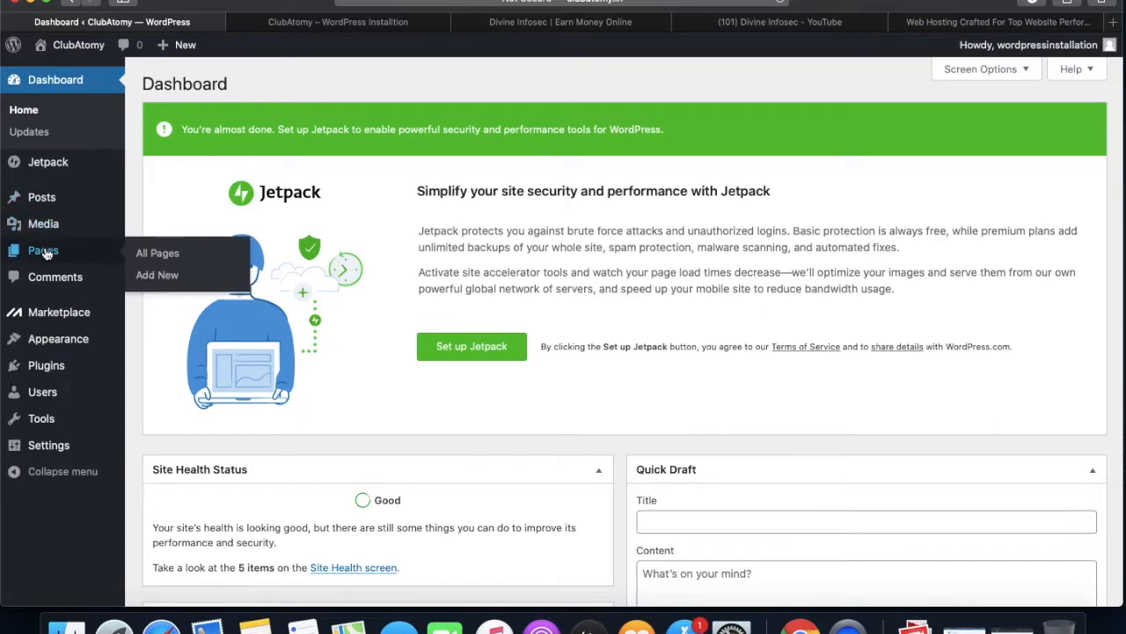
pyautogui.click(161, 253)
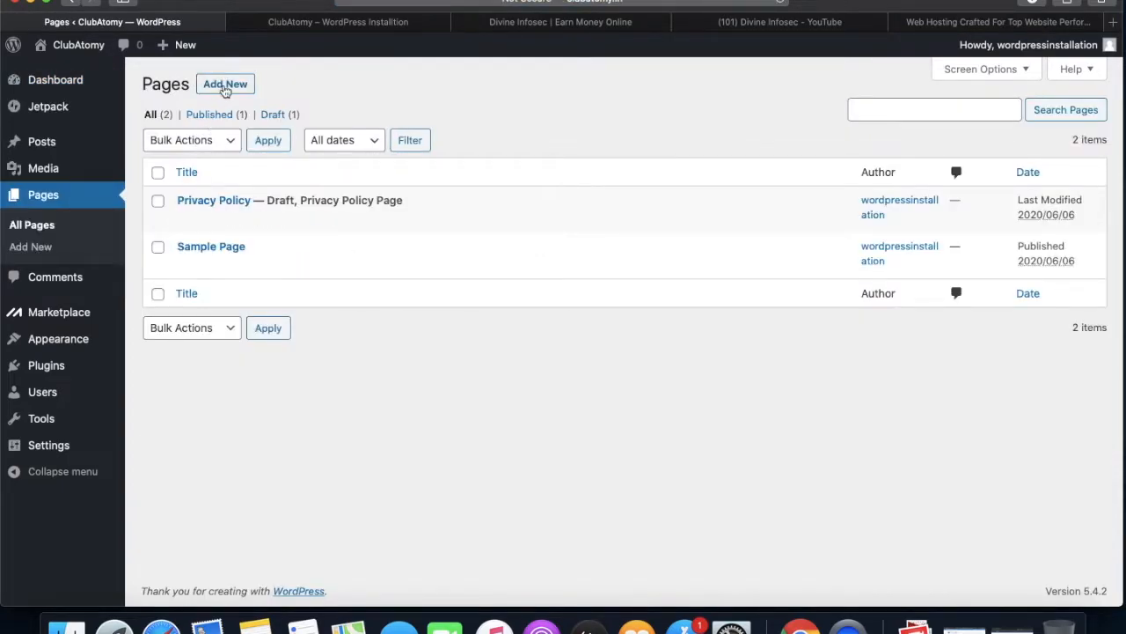
# Add a new page titled "Contact Us", dismissing the block editor's welcome guide, and publish it.
pyautogui.click(226, 85)
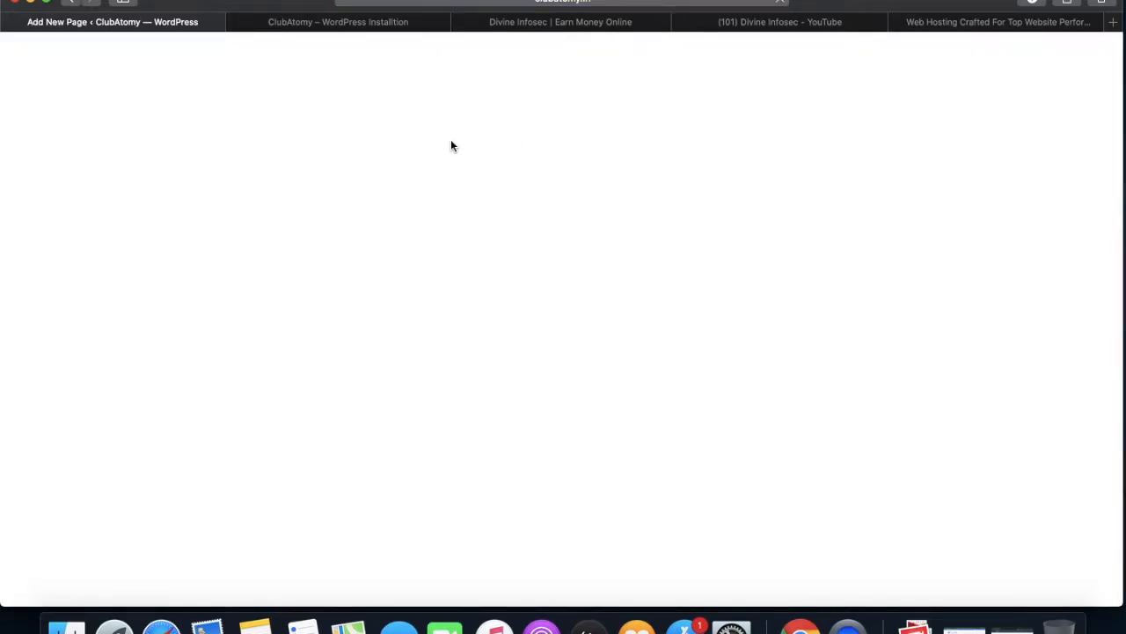
pyautogui.click(964, 627)
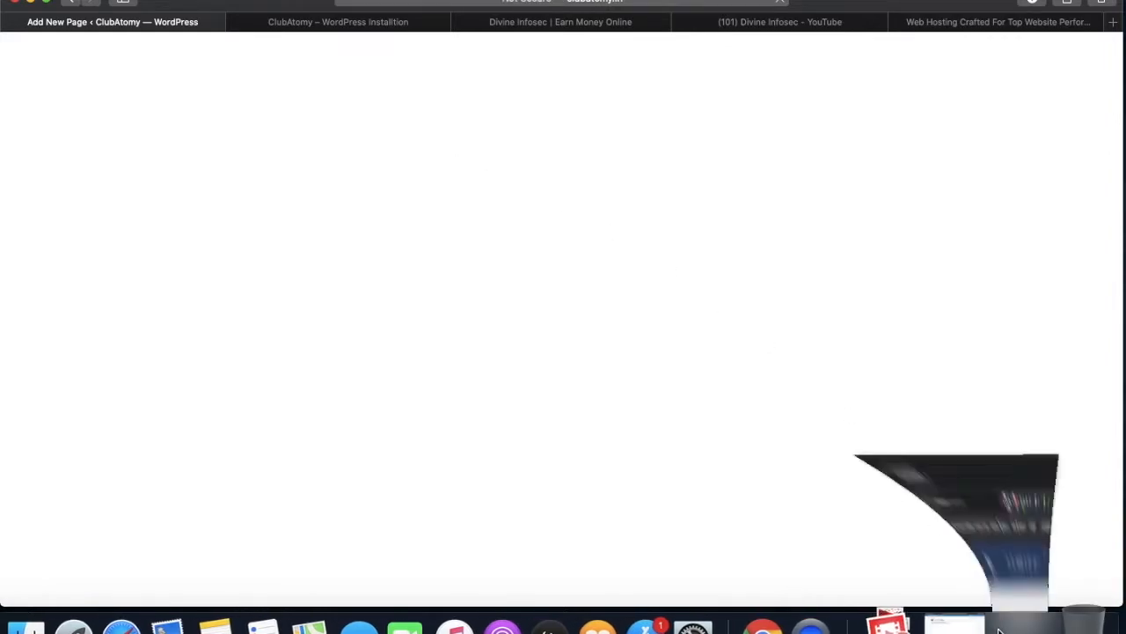
pyautogui.click(30, 5)
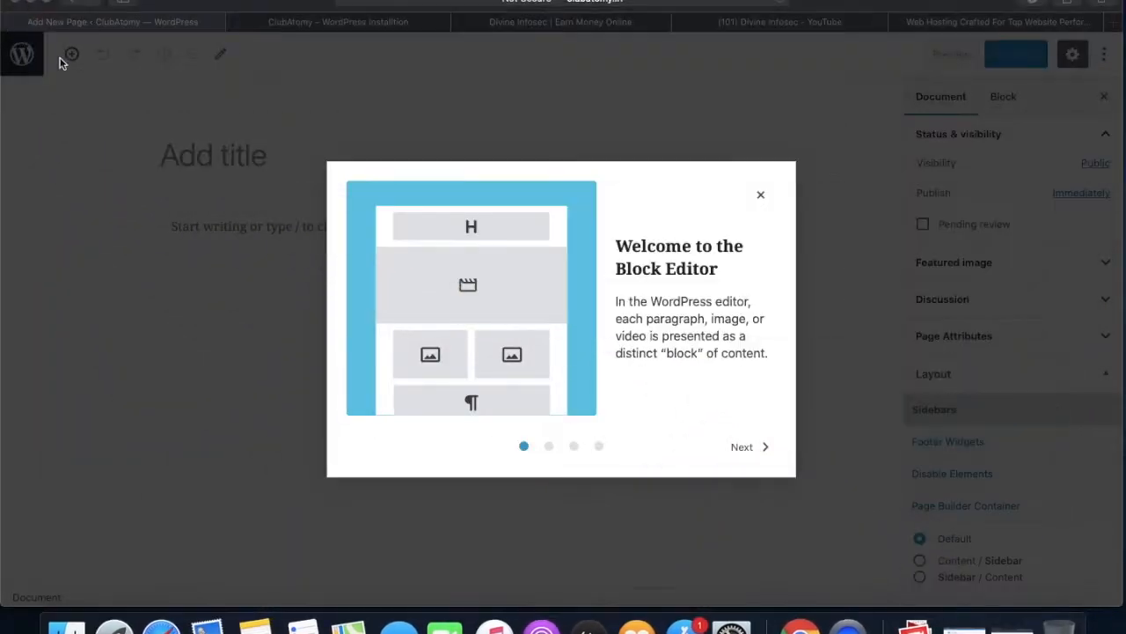
pyautogui.click(759, 195)
pyautogui.click(309, 148)
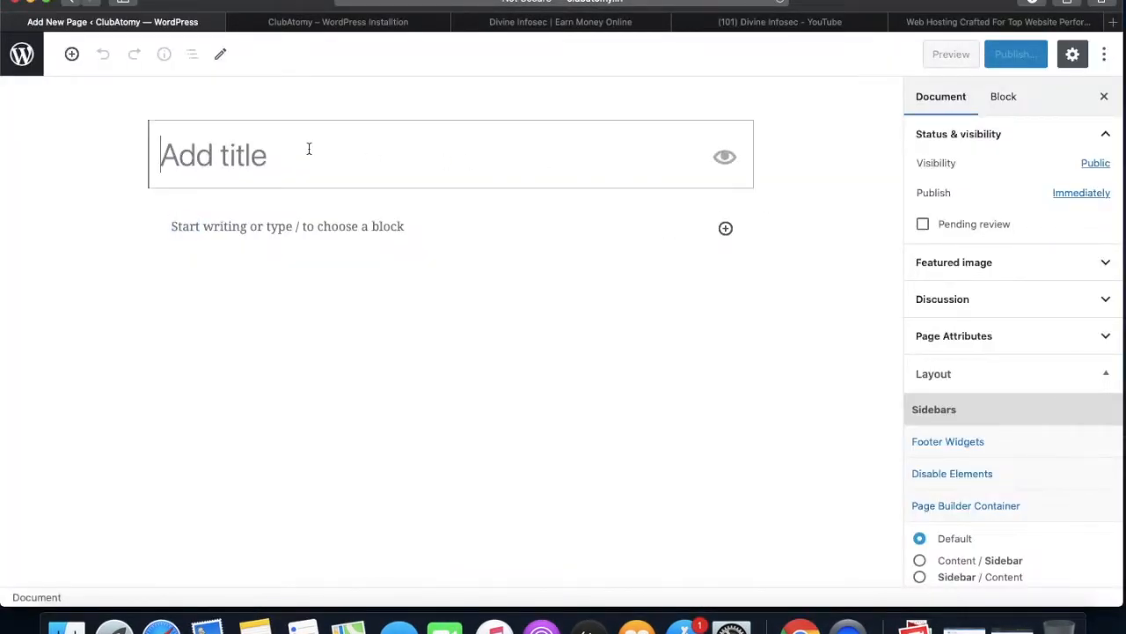
pyautogui.write('Contact Us')
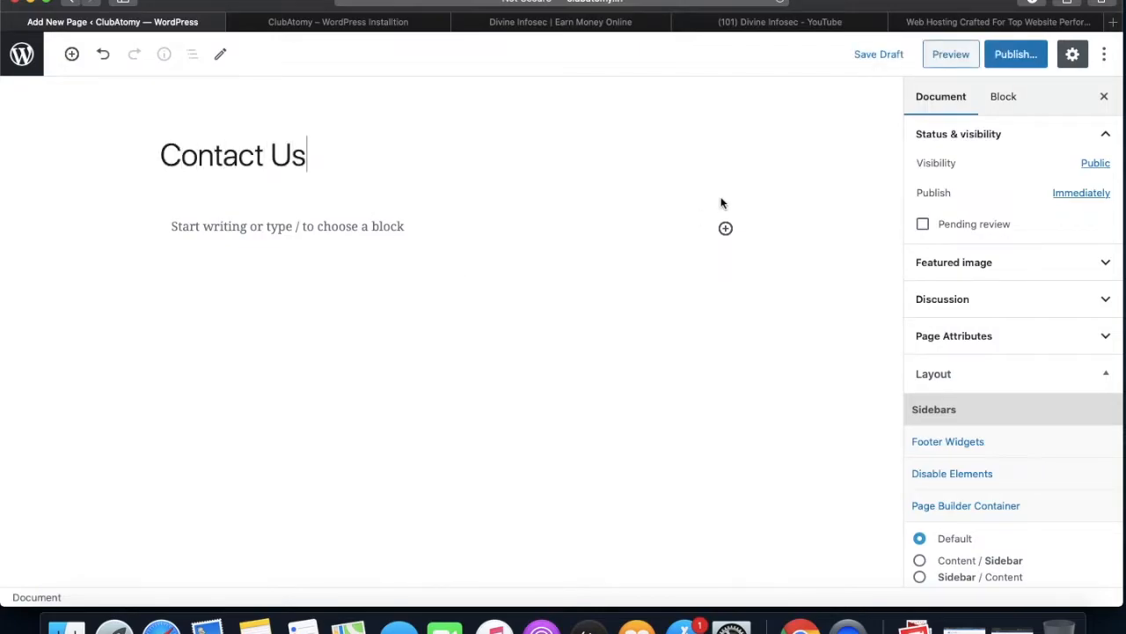
pyautogui.click(1019, 62)
pyautogui.click(1013, 53)
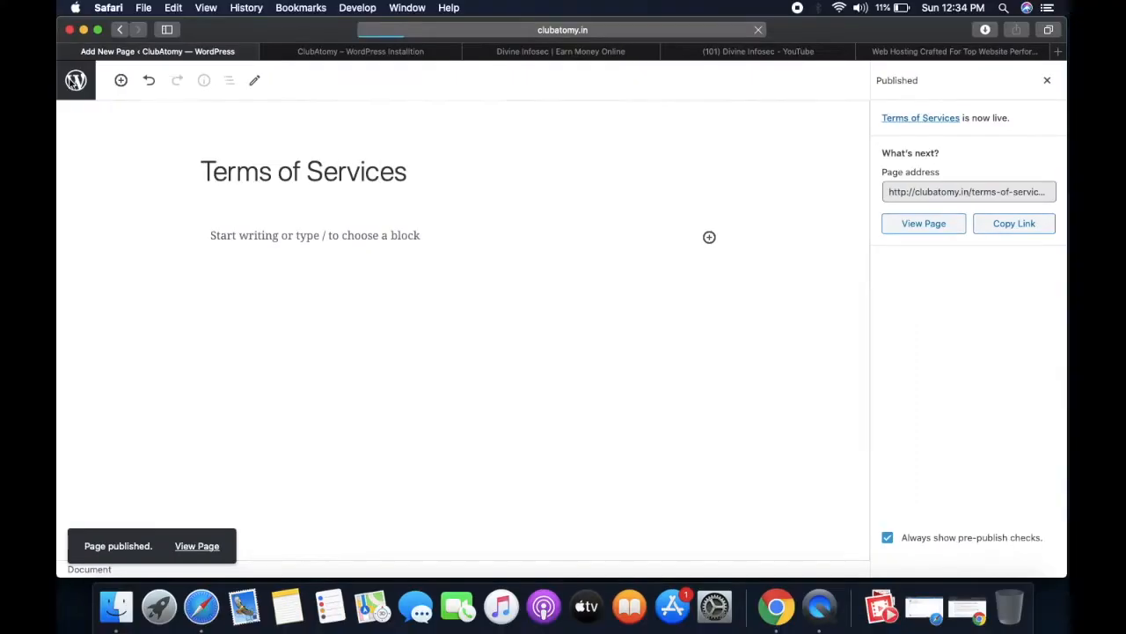
# Leave the page editor and review the list of all pages.
pyautogui.click(22, 53)
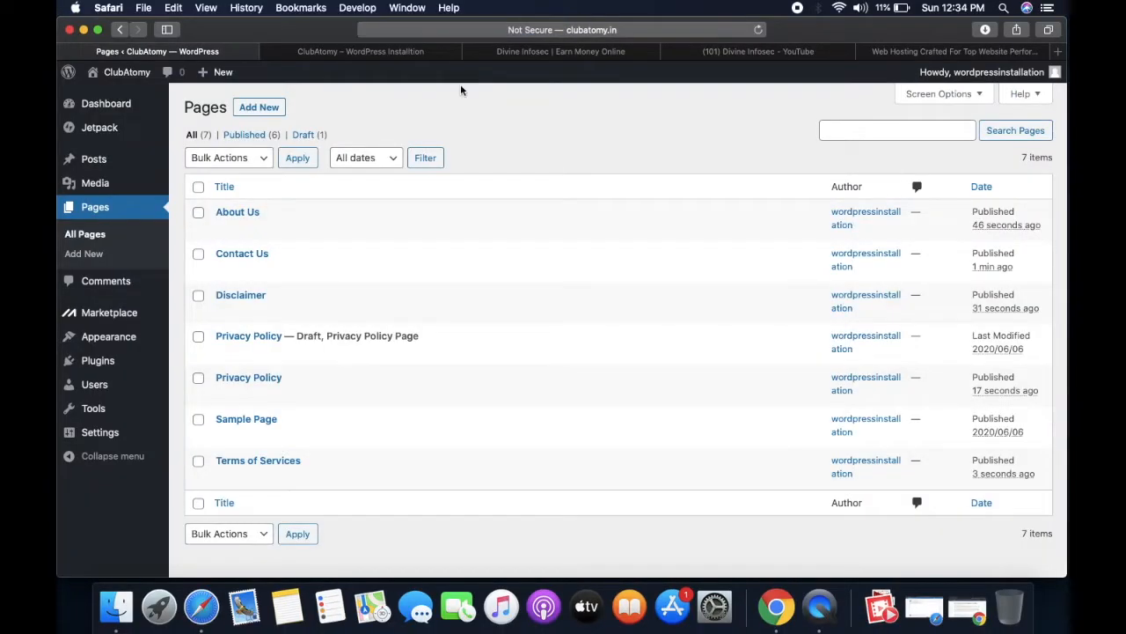
pyautogui.moveTo(360, 229)
# Open the post "HOW TO GET HUGE TRAFFIC IN YOUR NEW BLOG" on the live site and examine the date part of its full URL.
pyautogui.click(381, 55)
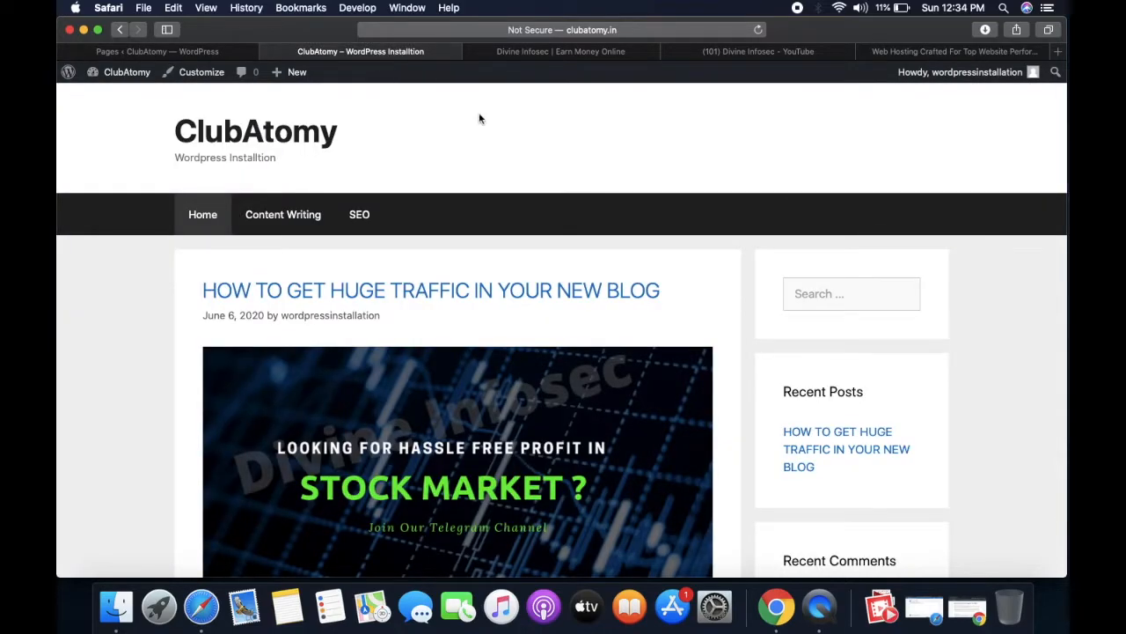
pyautogui.click(352, 289)
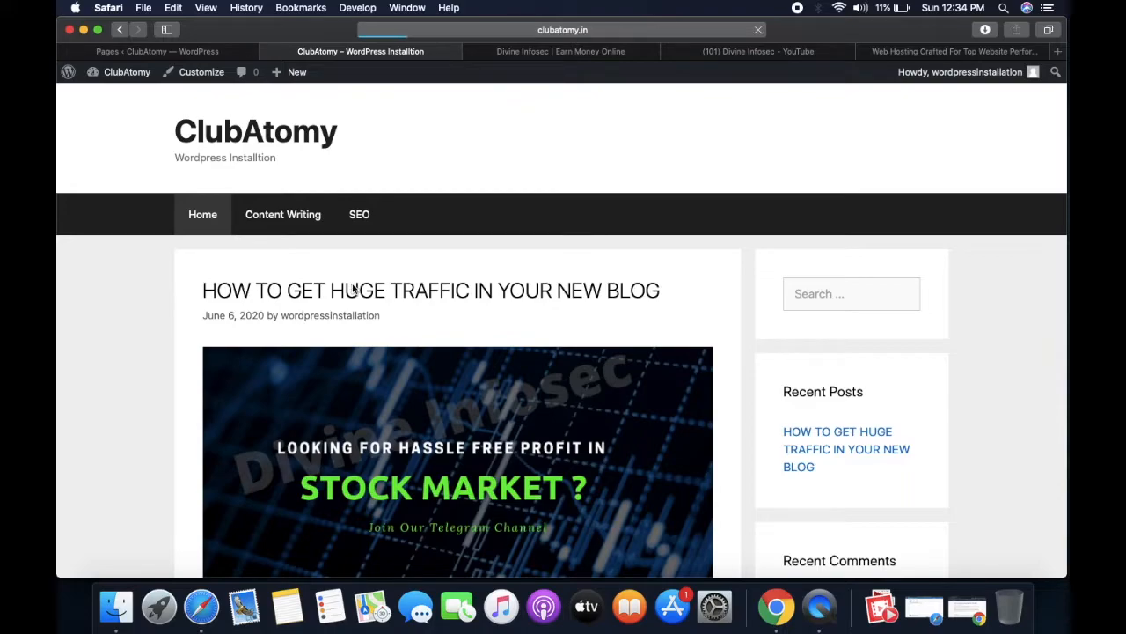
pyautogui.click(644, 31)
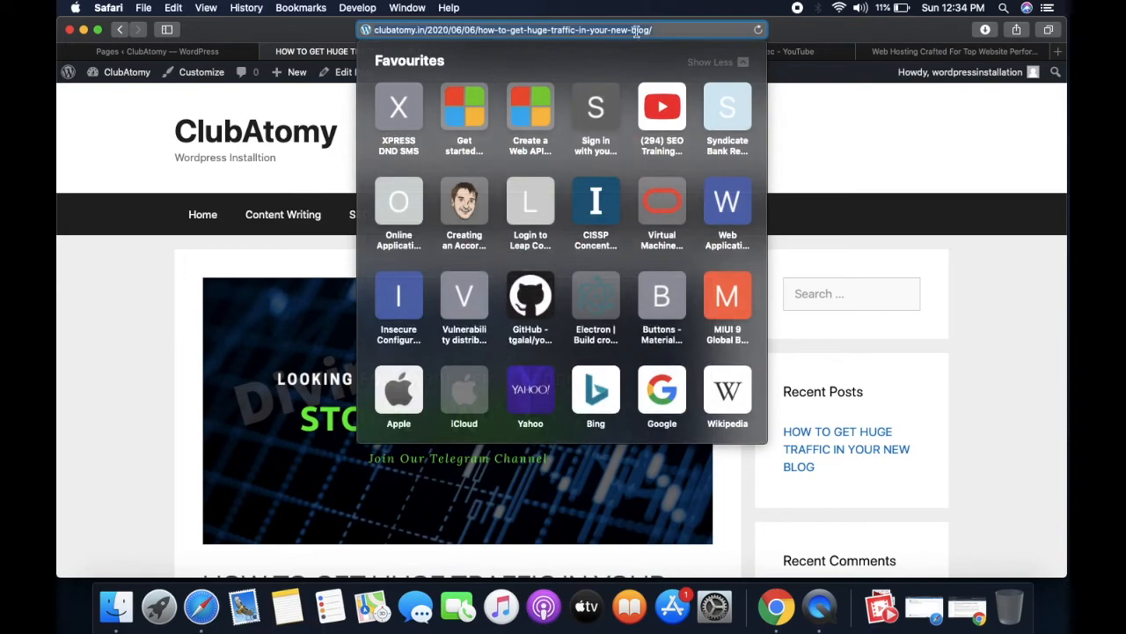
pyautogui.click(429, 31)
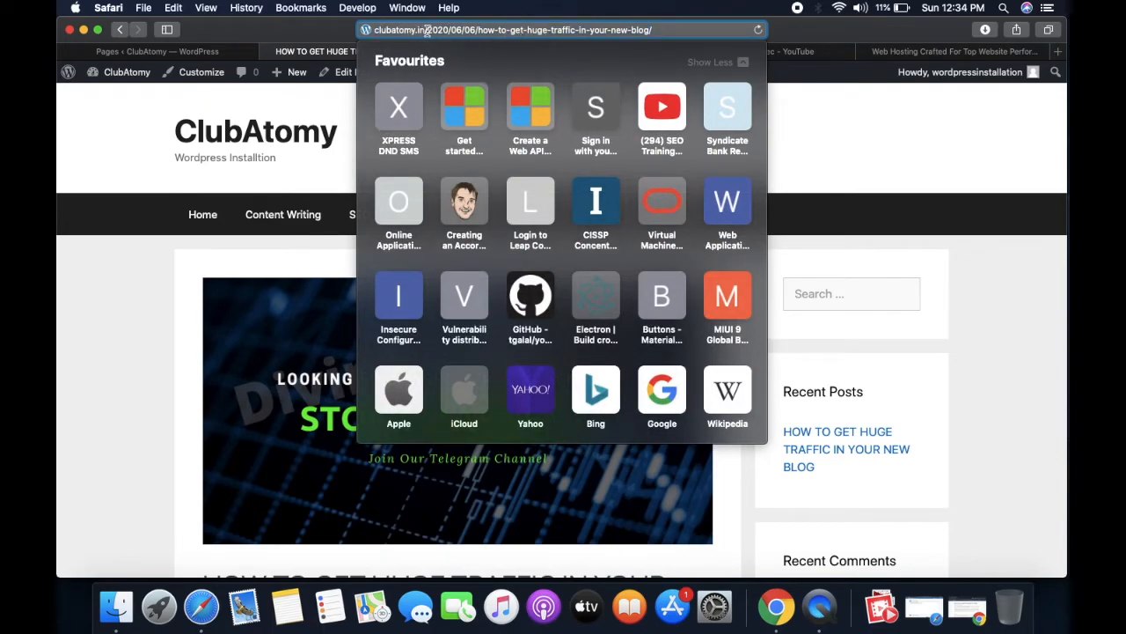
pyautogui.moveTo(428, 31); pyautogui.dragTo(480, 30)
pyautogui.click(113, 279)
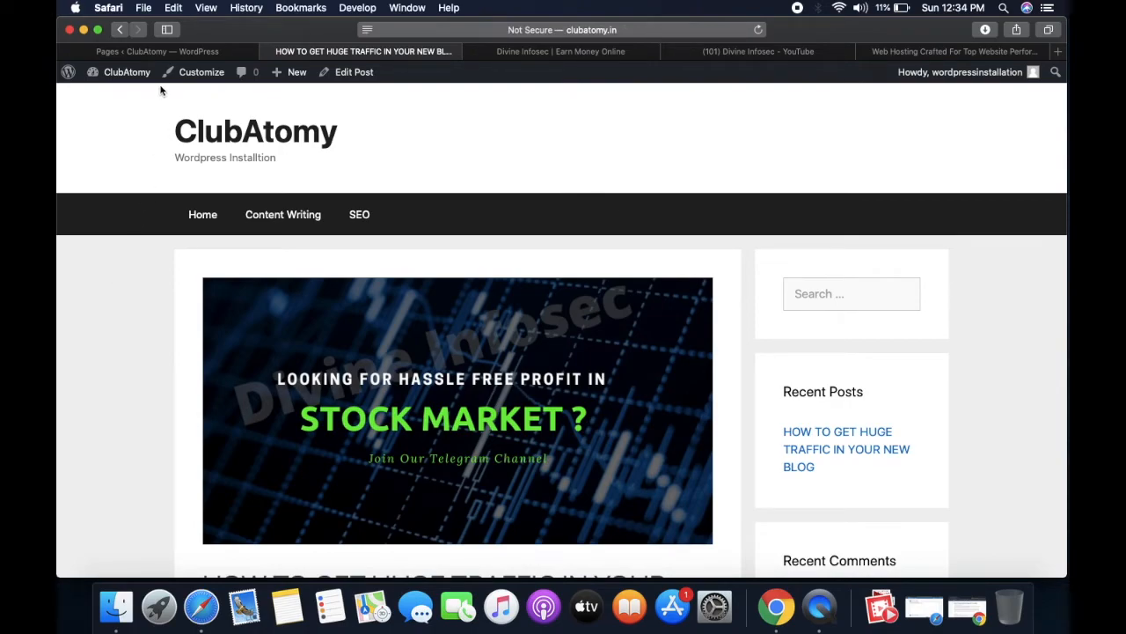
# Return to the dashboard, set the site's permalink structure to Post name and save the changes.
pyautogui.click(159, 51)
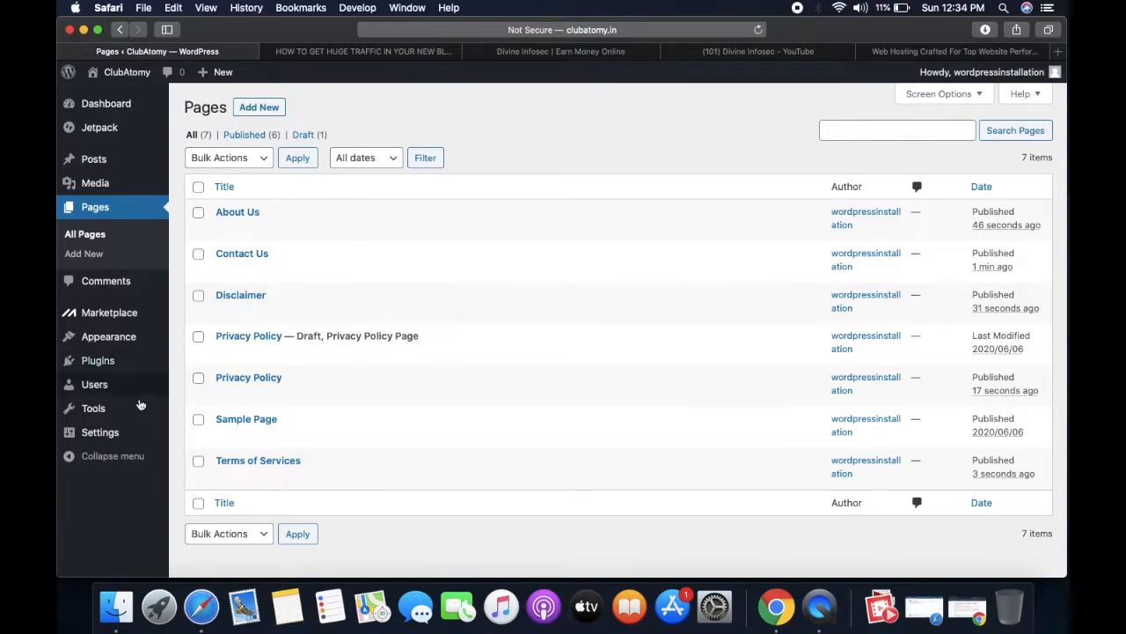
pyautogui.moveTo(136, 432)
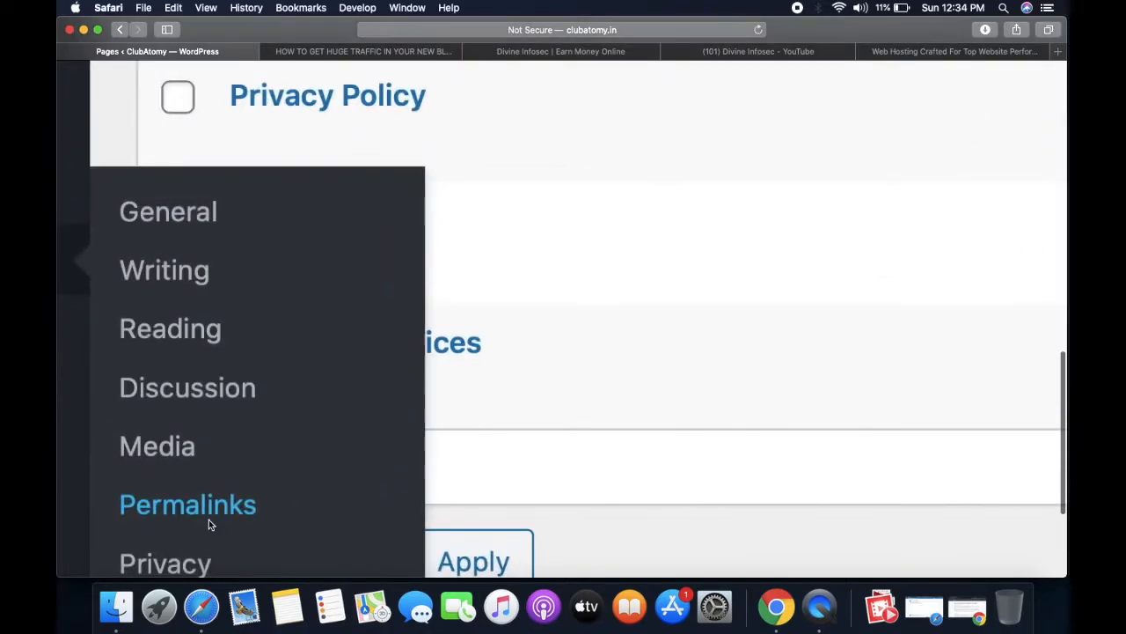
pyautogui.hscroll(-4, 210, 523)
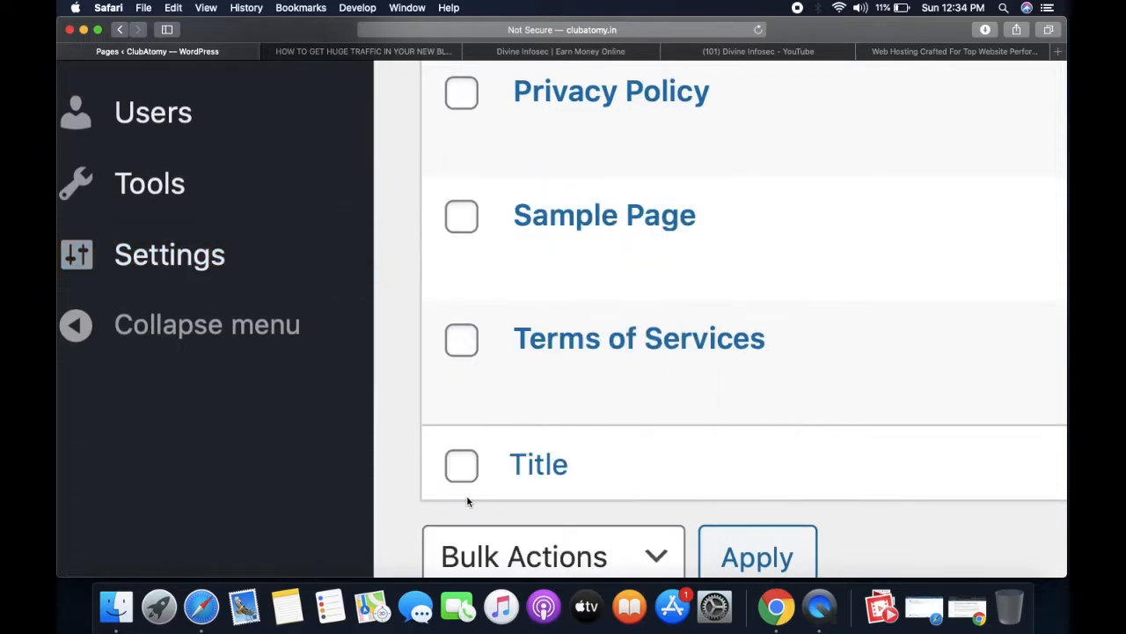
pyautogui.moveTo(271, 281)
pyautogui.click(494, 508)
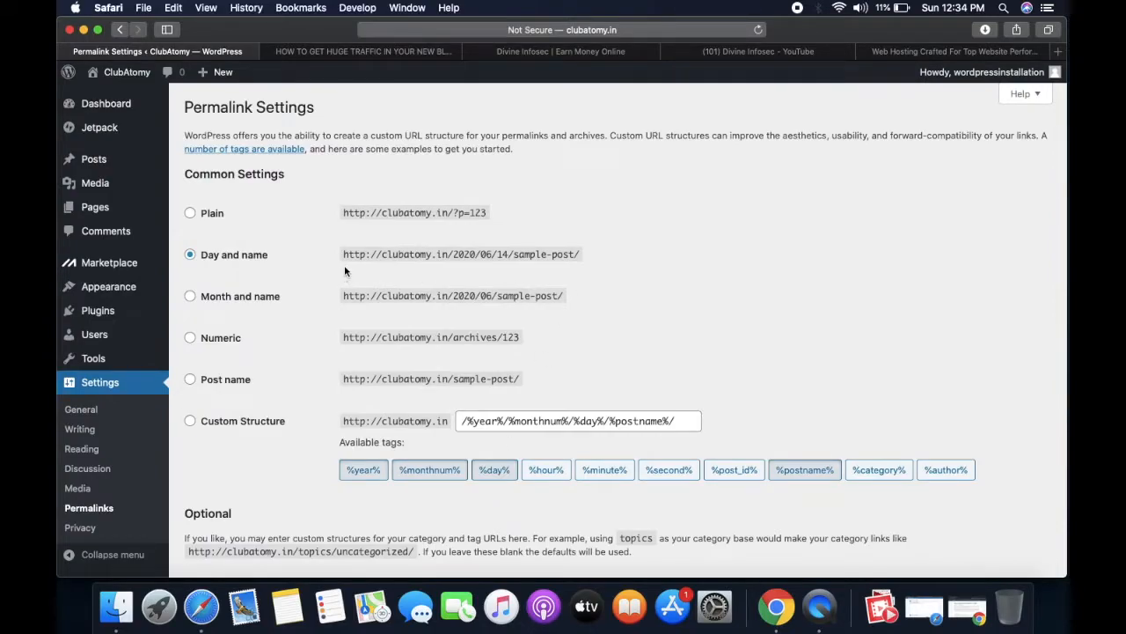
pyautogui.click(190, 381)
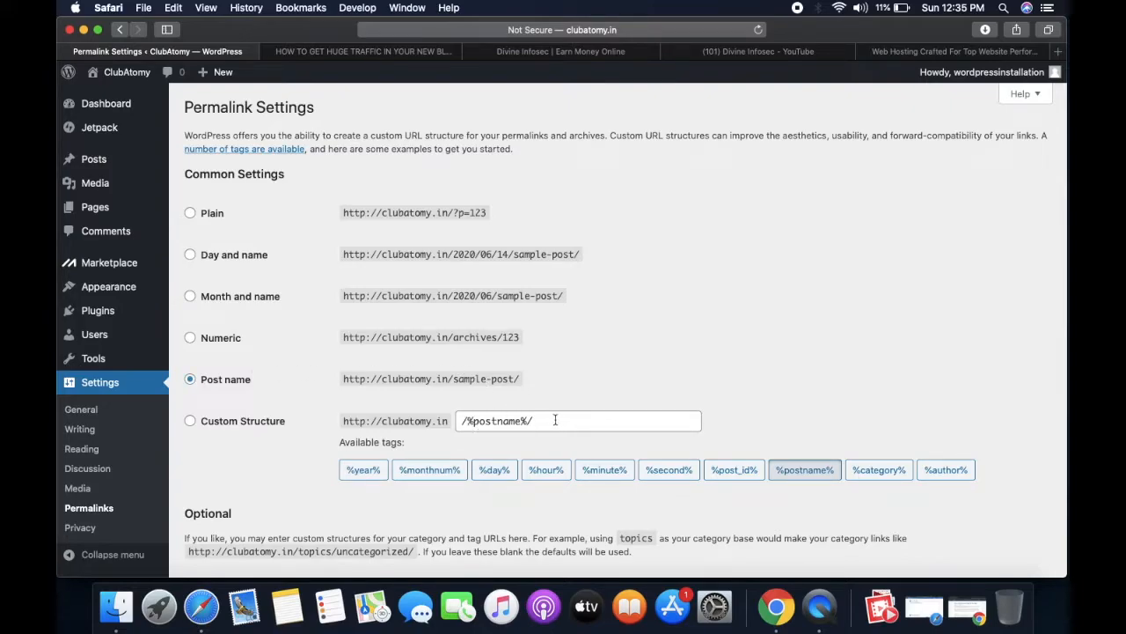
pyautogui.scroll(-5, 611, 364)
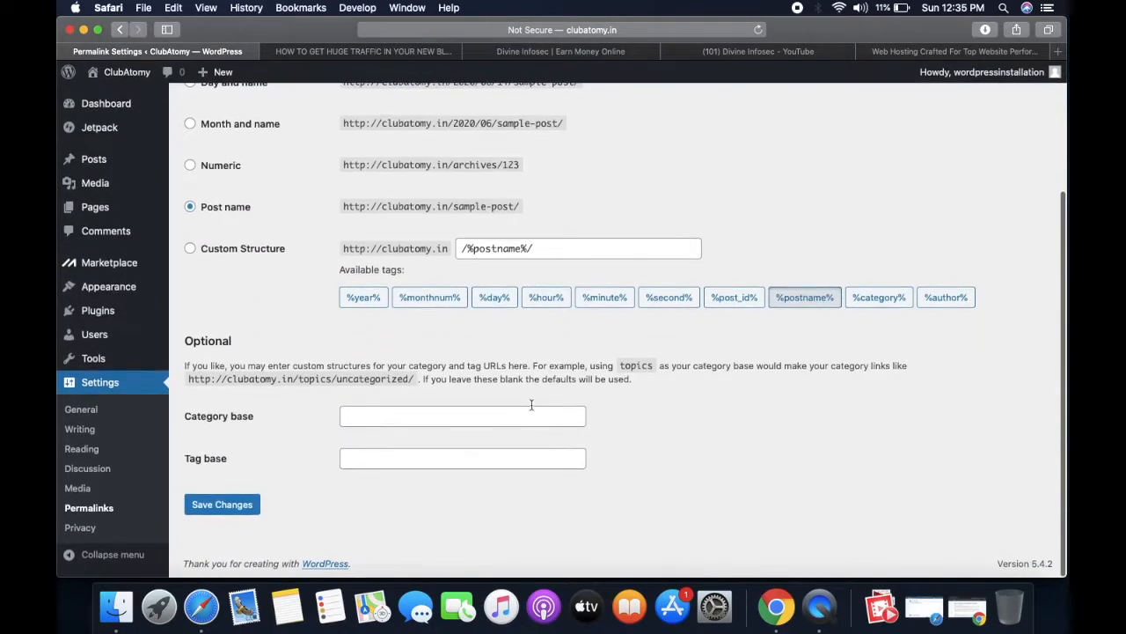
pyautogui.click(210, 507)
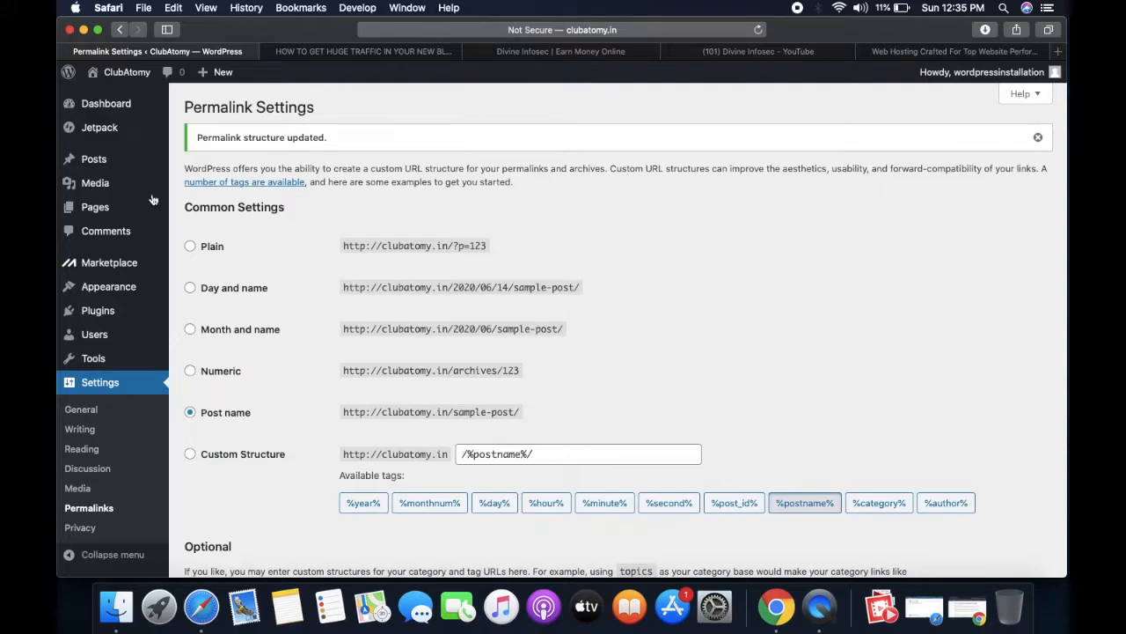
# Open the post "HOW TO GET HUGE TRAFFIC IN YOUR NEW BLOG" for editing from the list of posts and show its permalink.
pyautogui.moveTo(93, 159)
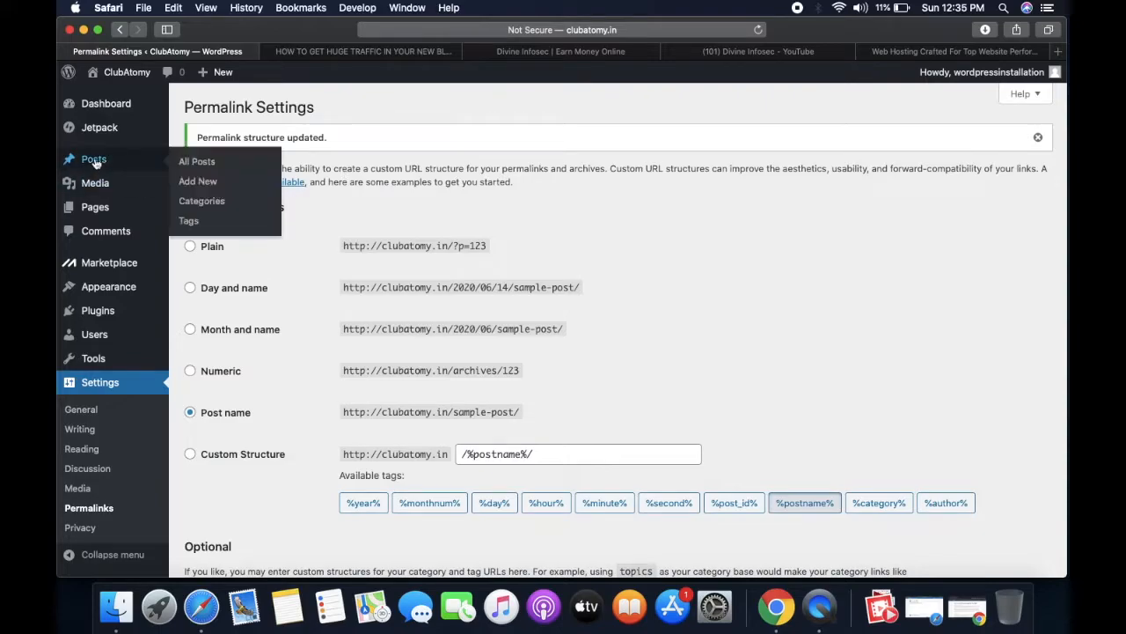
pyautogui.click(201, 168)
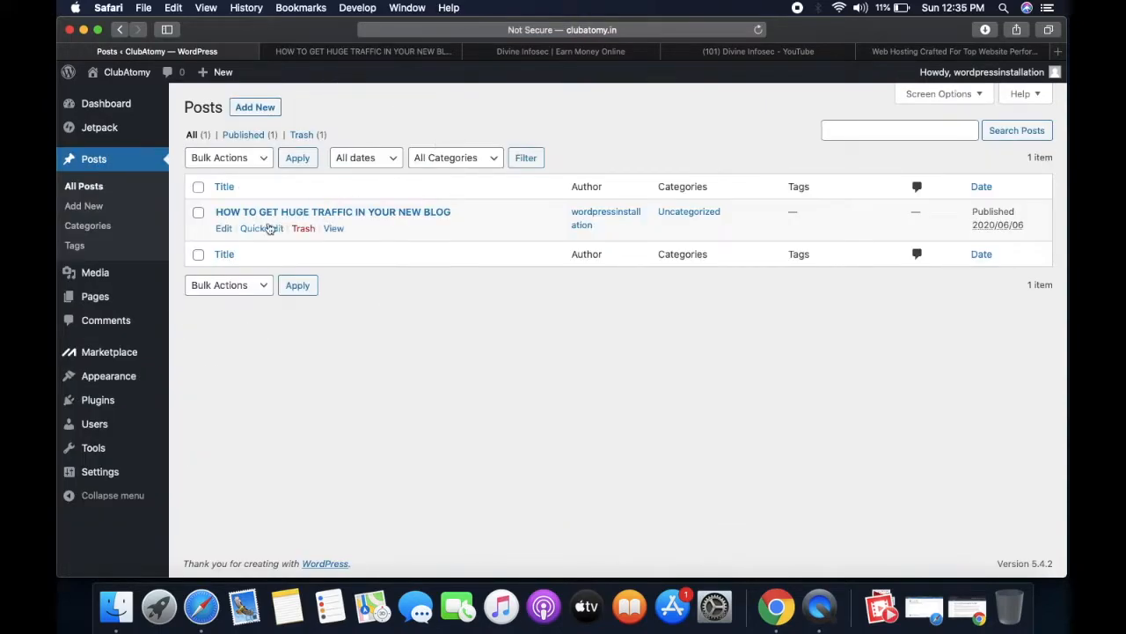
pyautogui.click(223, 229)
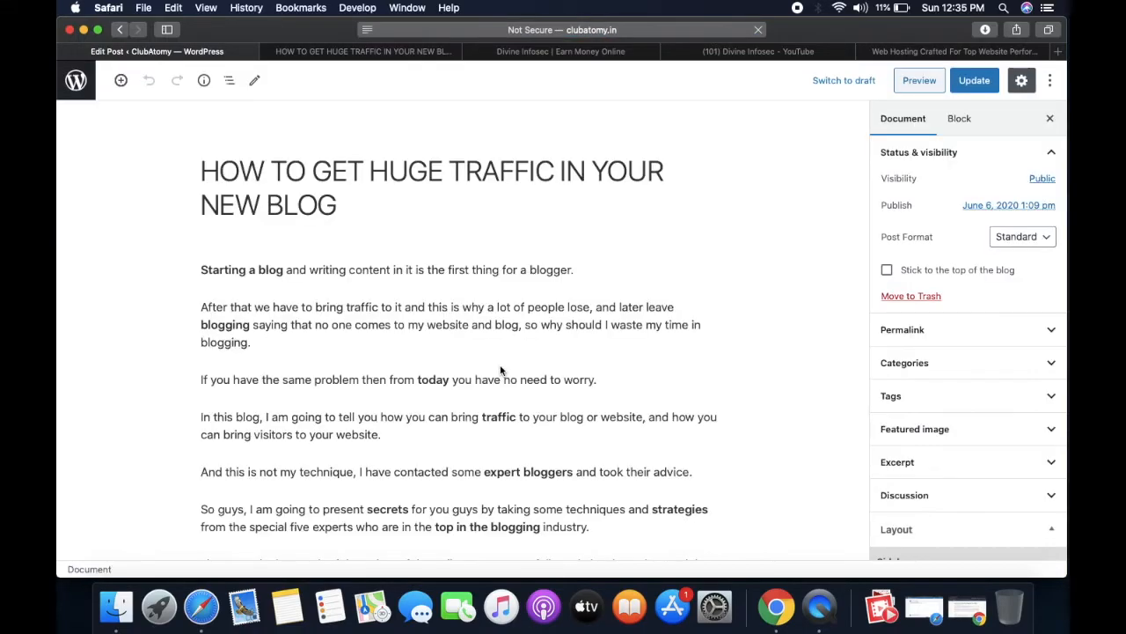
pyautogui.click(601, 160)
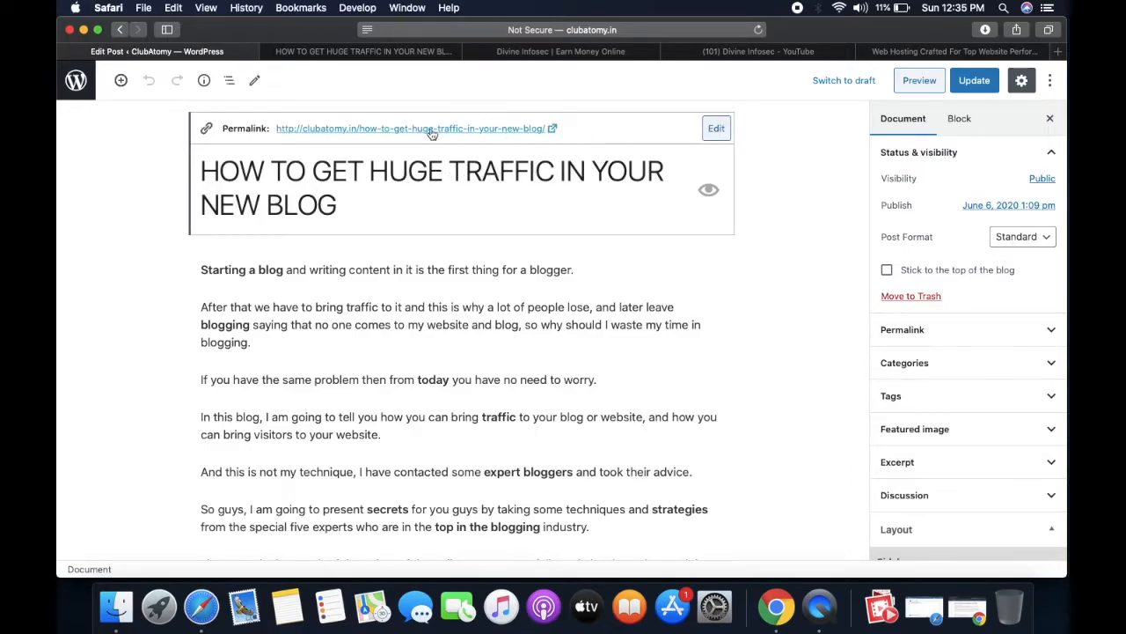
# Shorten the post's permalink slug to "get-traffic-in-new-blog", save it and update the post.
pyautogui.click(717, 128)
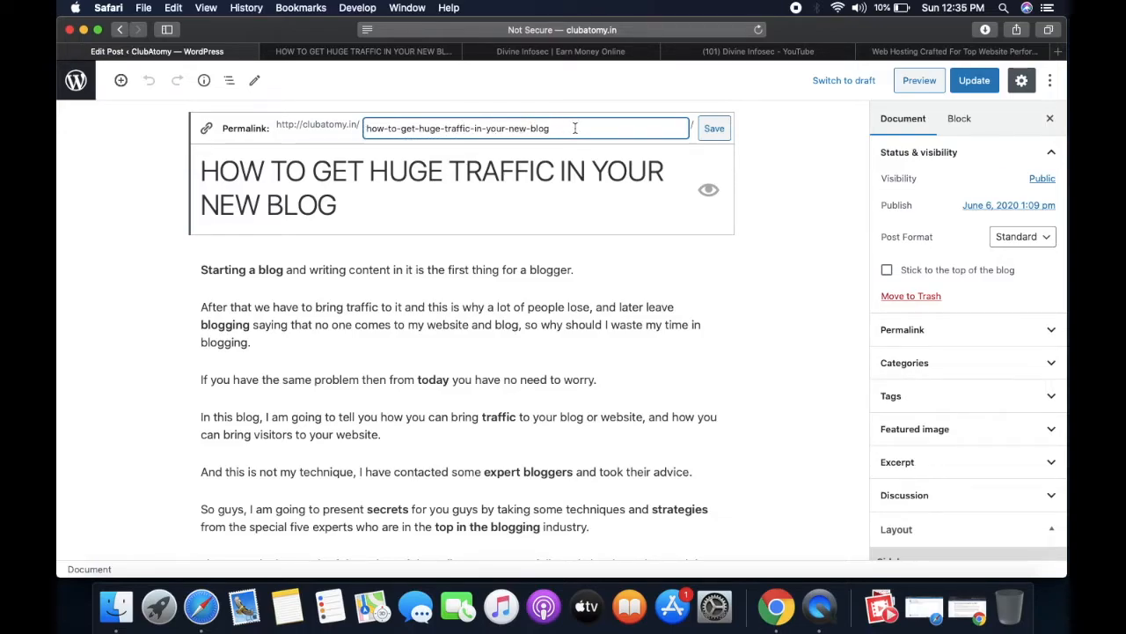
pyautogui.moveTo(575, 129); pyautogui.dragTo(390, 118)
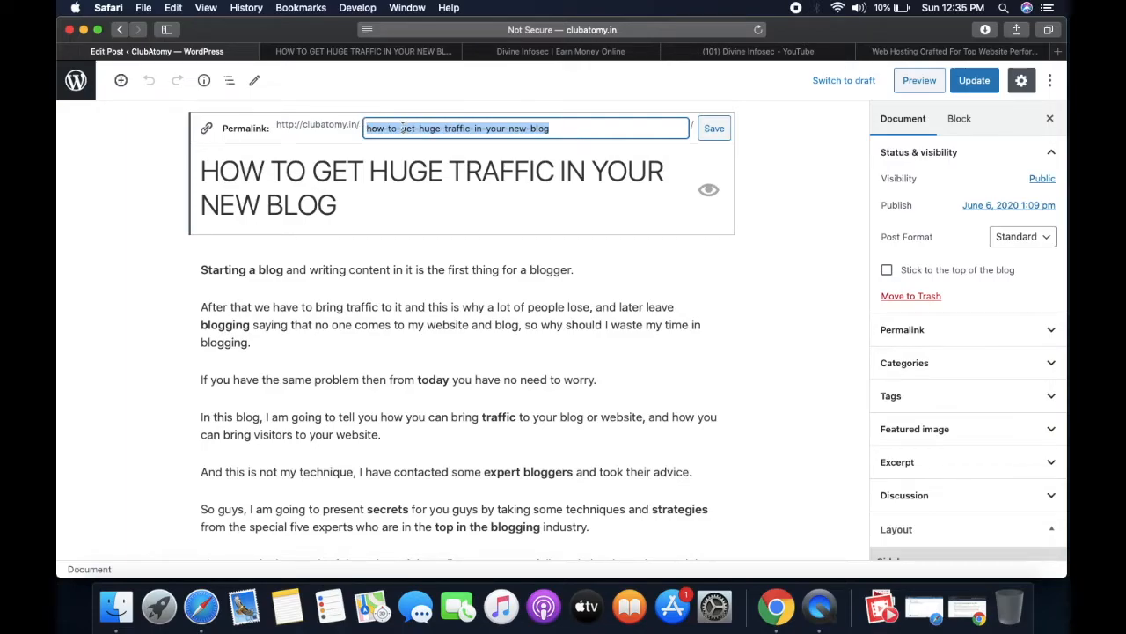
pyautogui.click(403, 128)
pyautogui.moveTo(415, 128); pyautogui.dragTo(354, 126)
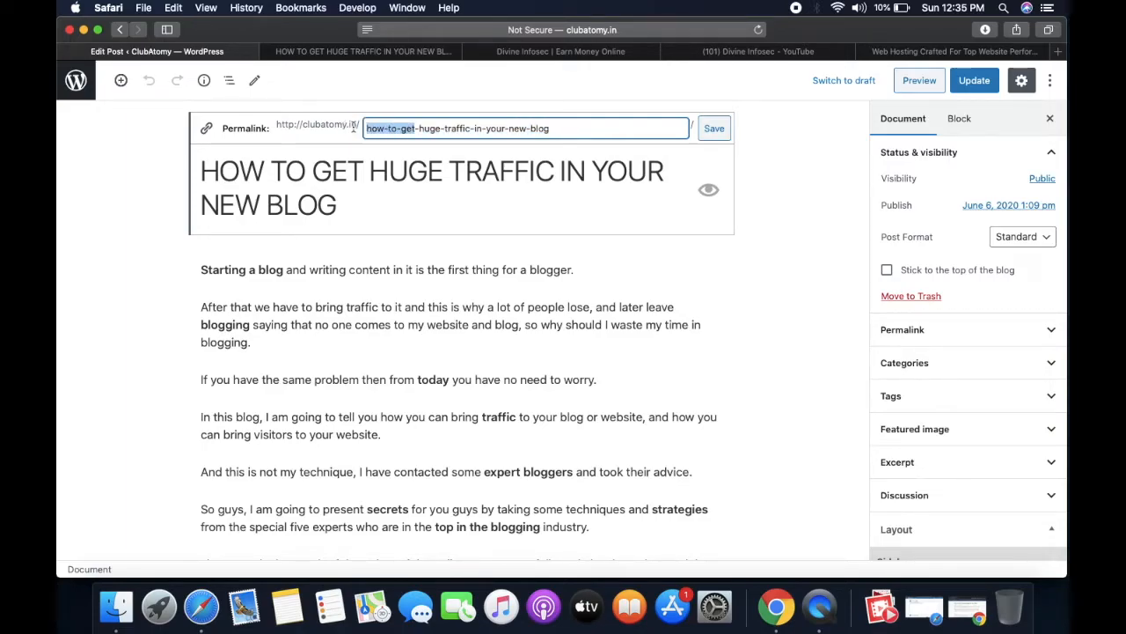
pyautogui.press('BackSpace')
pyautogui.write('get')
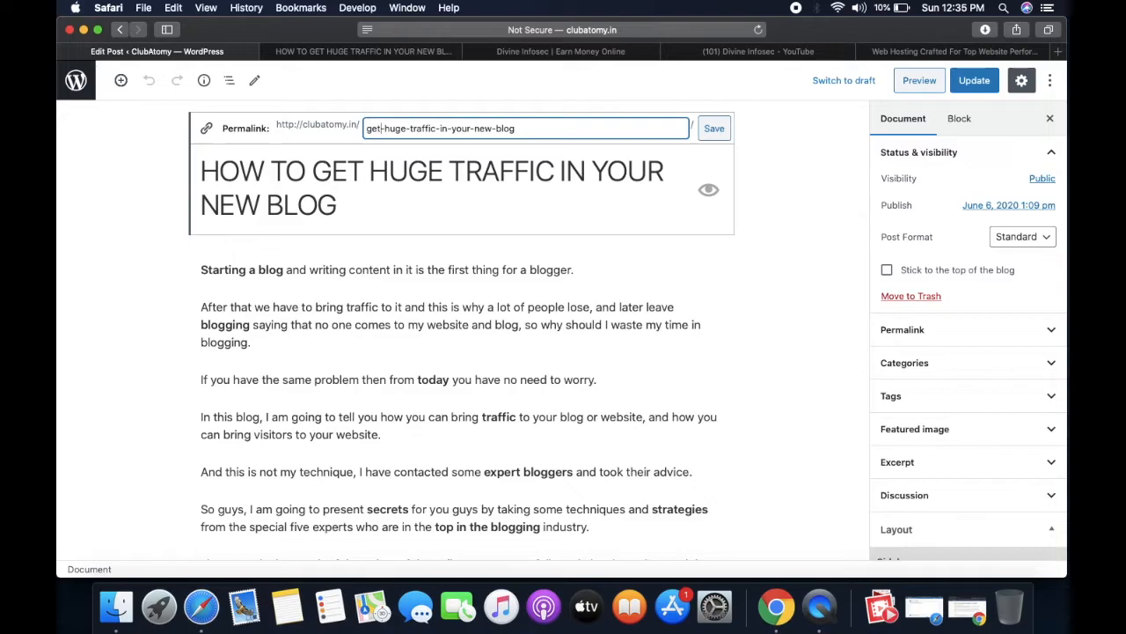
pyautogui.hotkey('alt', 'shift', 'Right')
pyautogui.press('BackSpace')
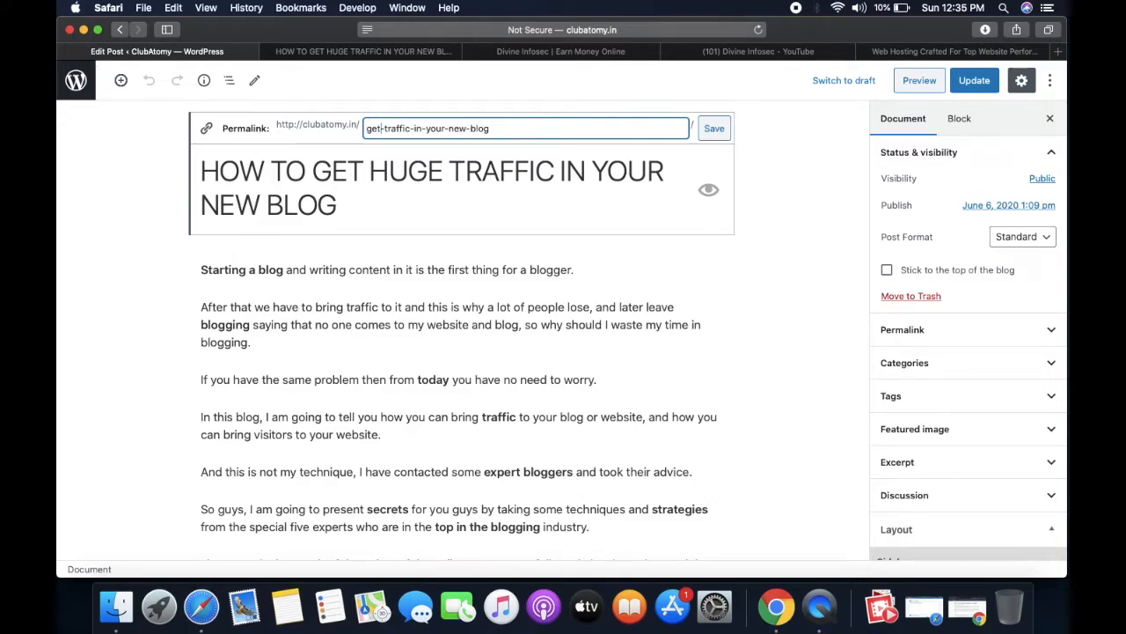
pyautogui.hotkey('alt', 'shift', 'Right')
pyautogui.press('BackSpace')
pyautogui.click(714, 129)
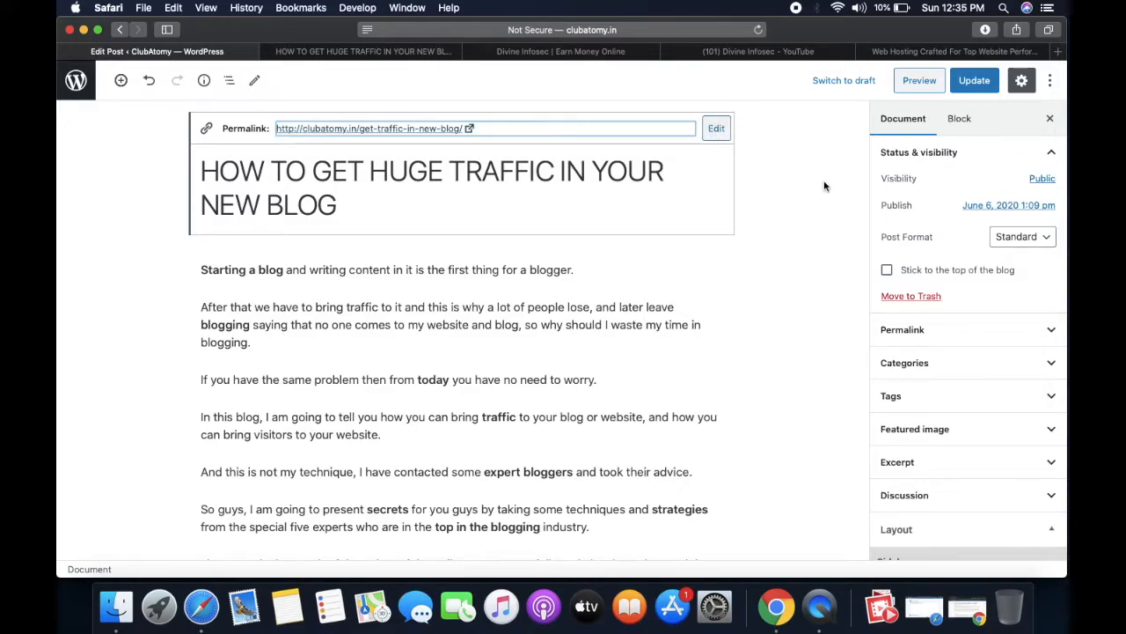
pyautogui.click(975, 82)
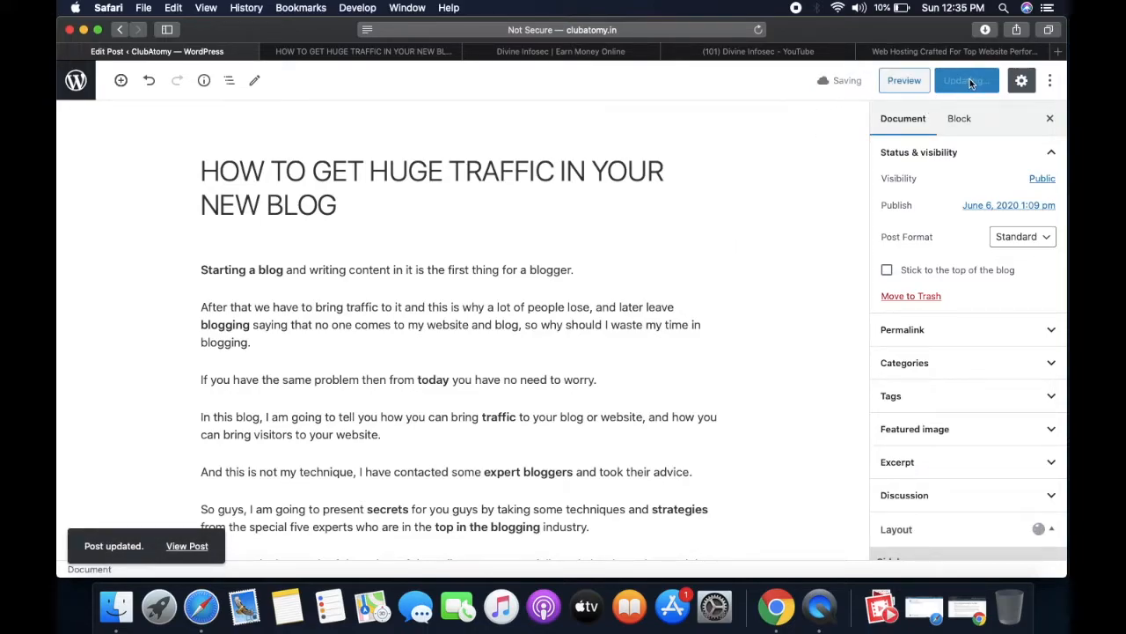
pyautogui.click(974, 80)
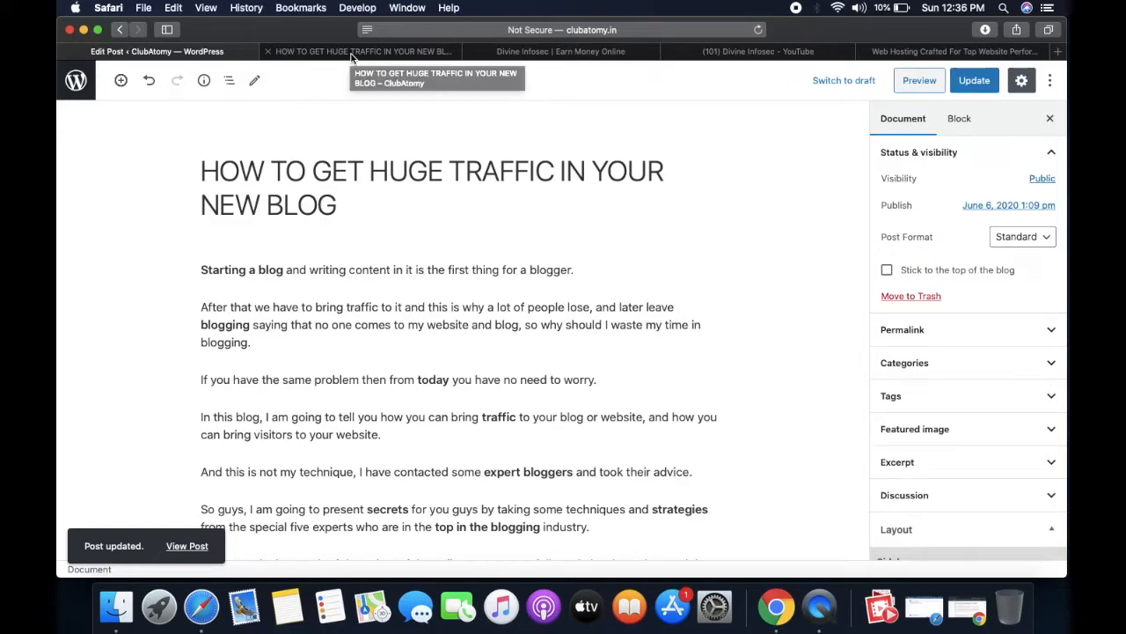
# Reopen the post from the live site's home page and check its full URL.
pyautogui.click(352, 53)
pyautogui.click(255, 134)
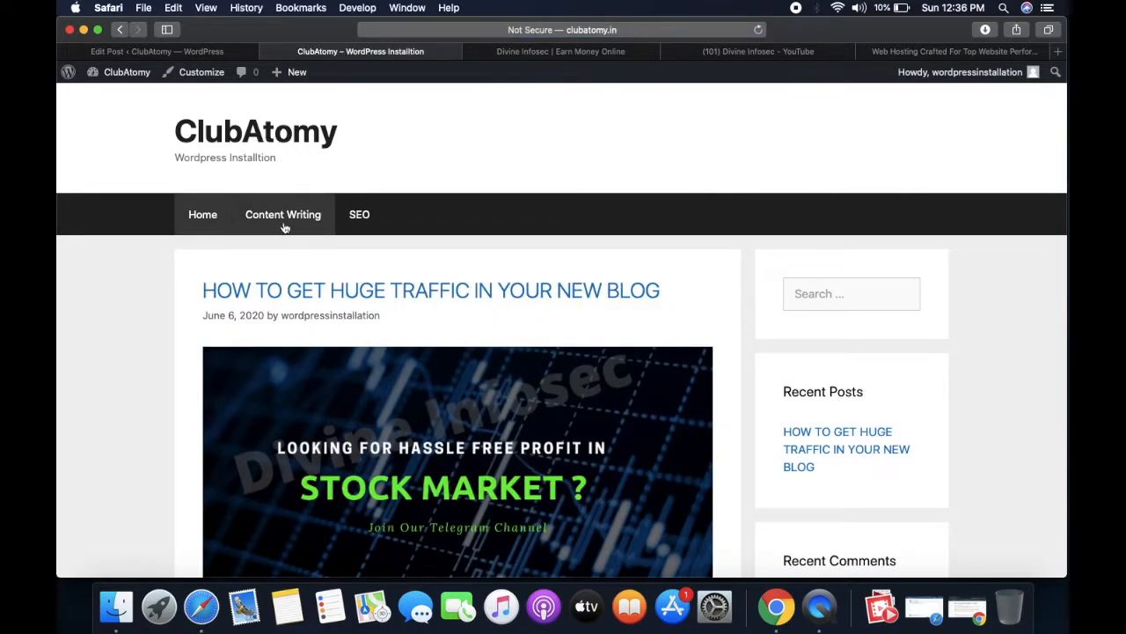
pyautogui.click(270, 294)
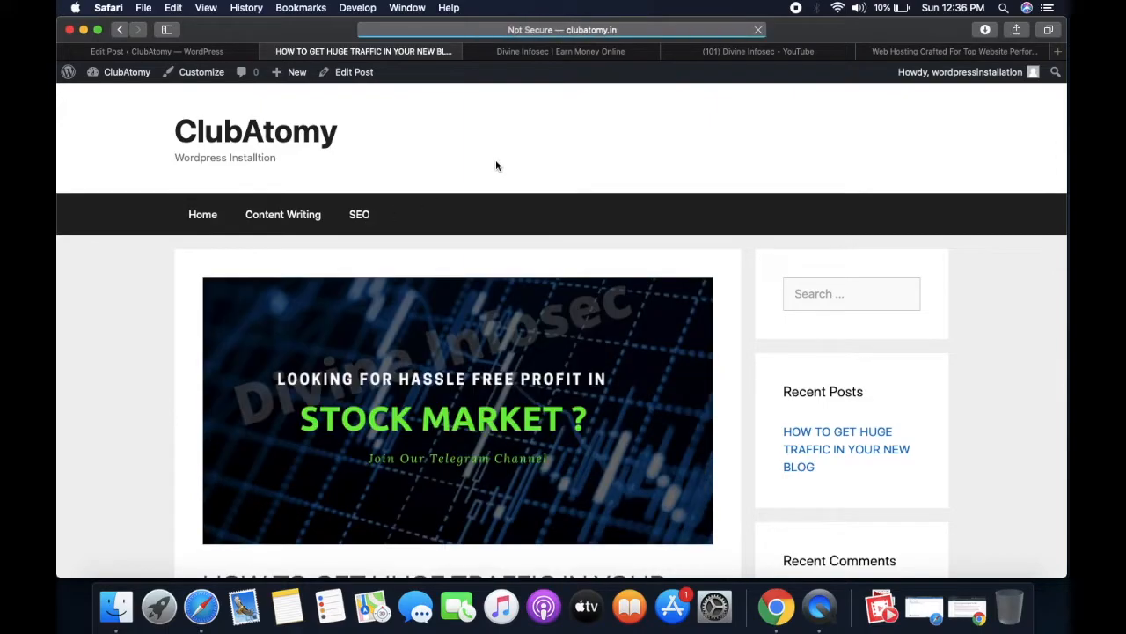
pyautogui.click(642, 30)
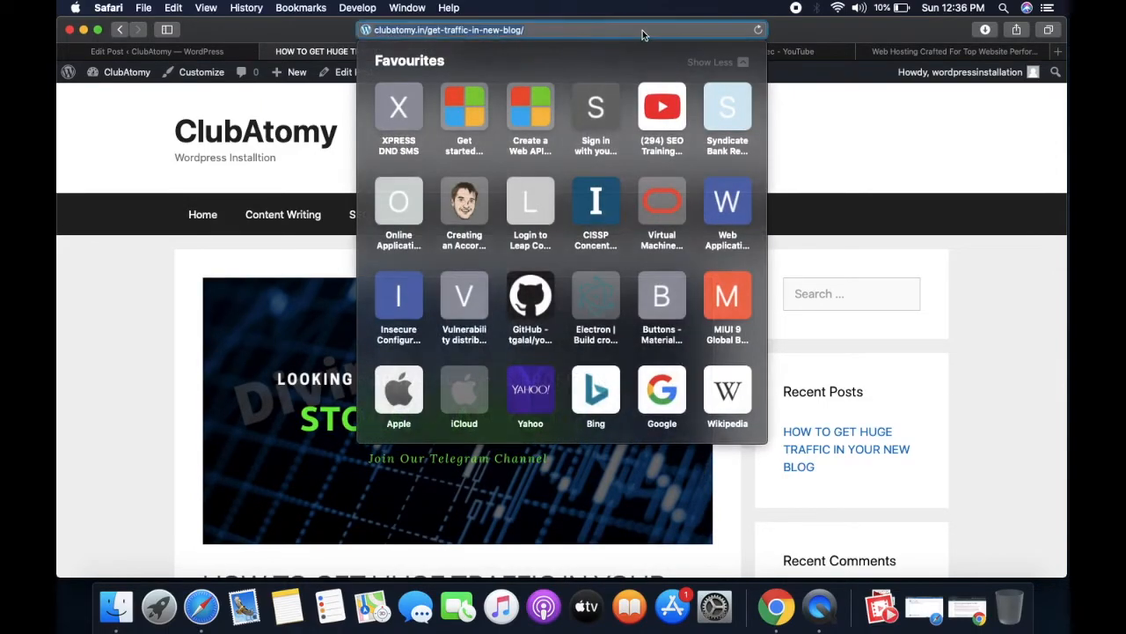
pyautogui.click(554, 29)
pyautogui.moveTo(549, 29); pyautogui.dragTo(374, 32)
pyautogui.click(837, 160)
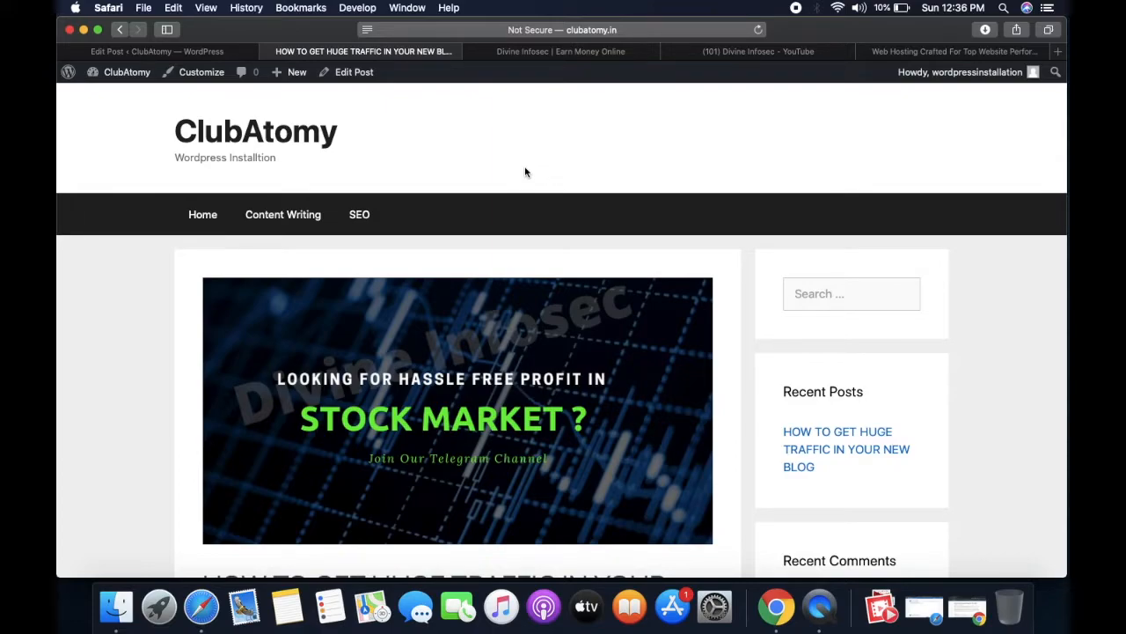
# Go back to the dashboard, leave the post editor and open the post categories.
pyautogui.click(215, 52)
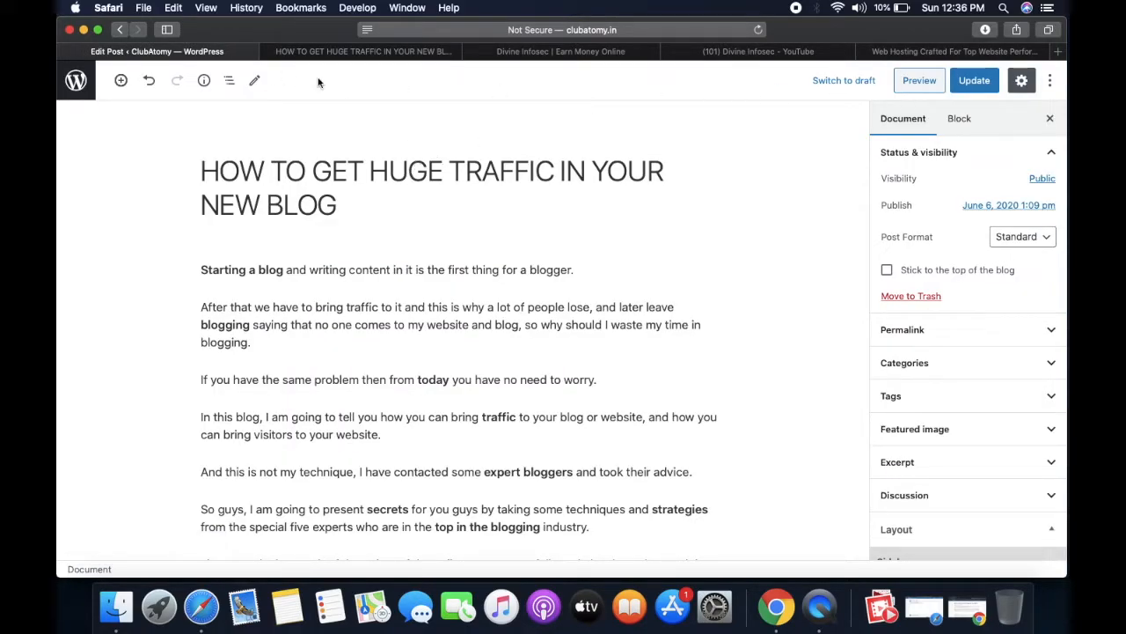
pyautogui.click(75, 81)
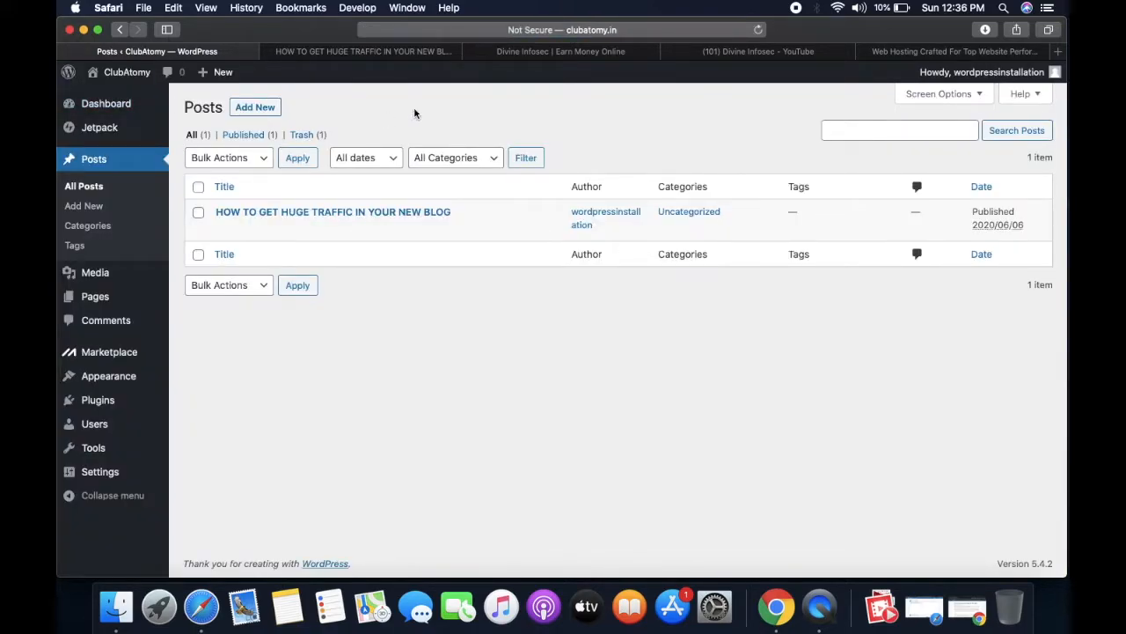
pyautogui.click(95, 226)
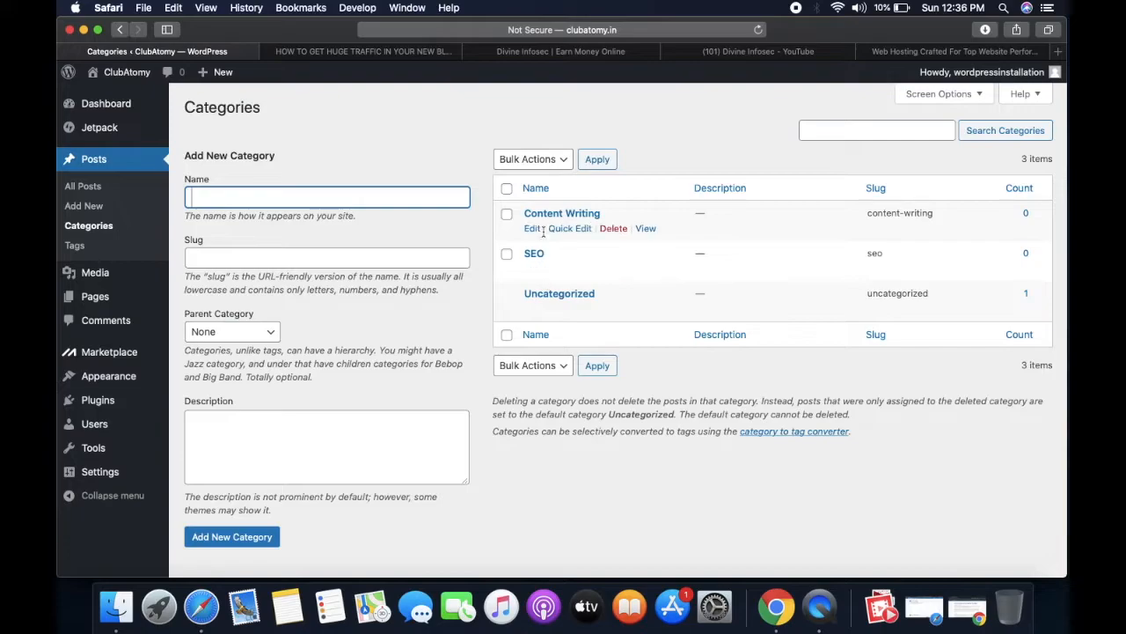
# Compare the categories page with the live post and skim through the post's content.
pyautogui.click(352, 52)
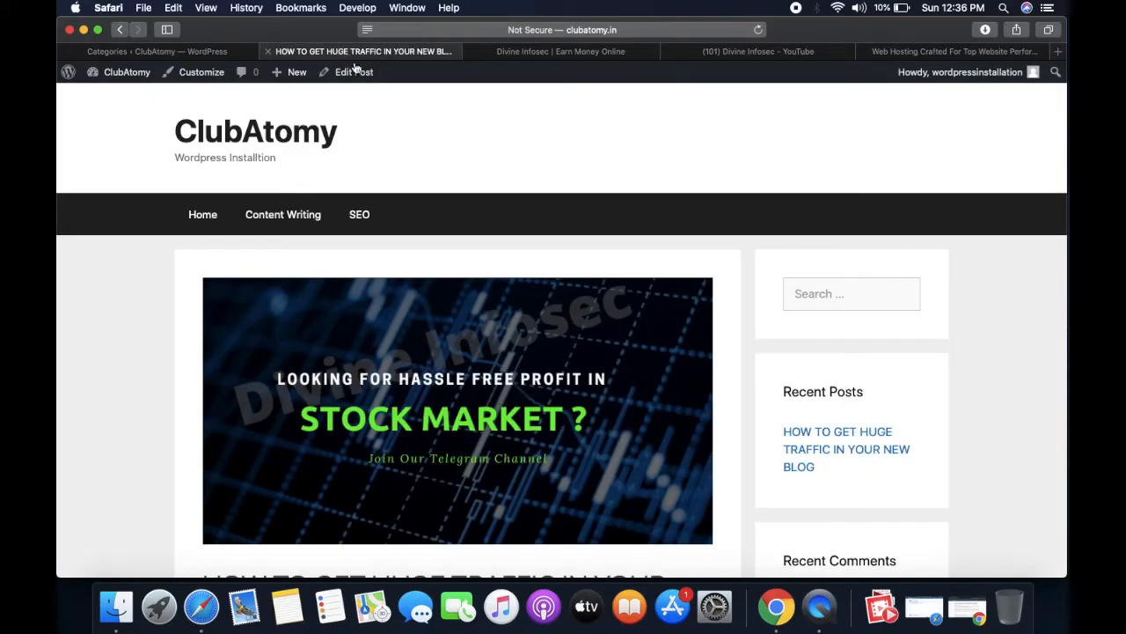
pyautogui.click(185, 50)
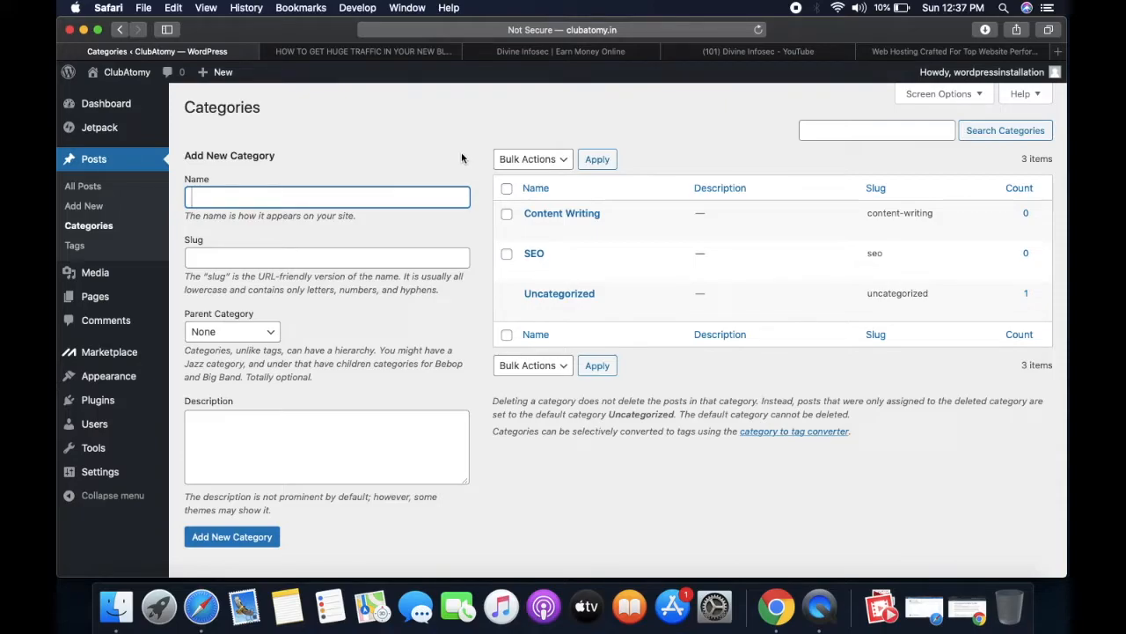
pyautogui.click(375, 53)
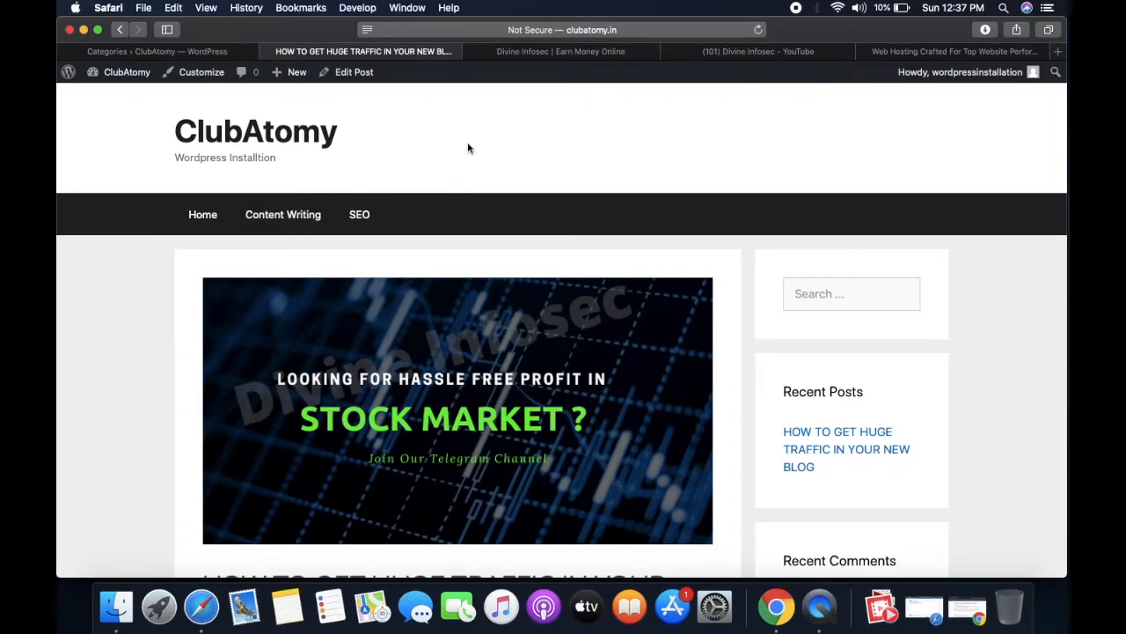
pyautogui.scroll(-20, 467, 148)
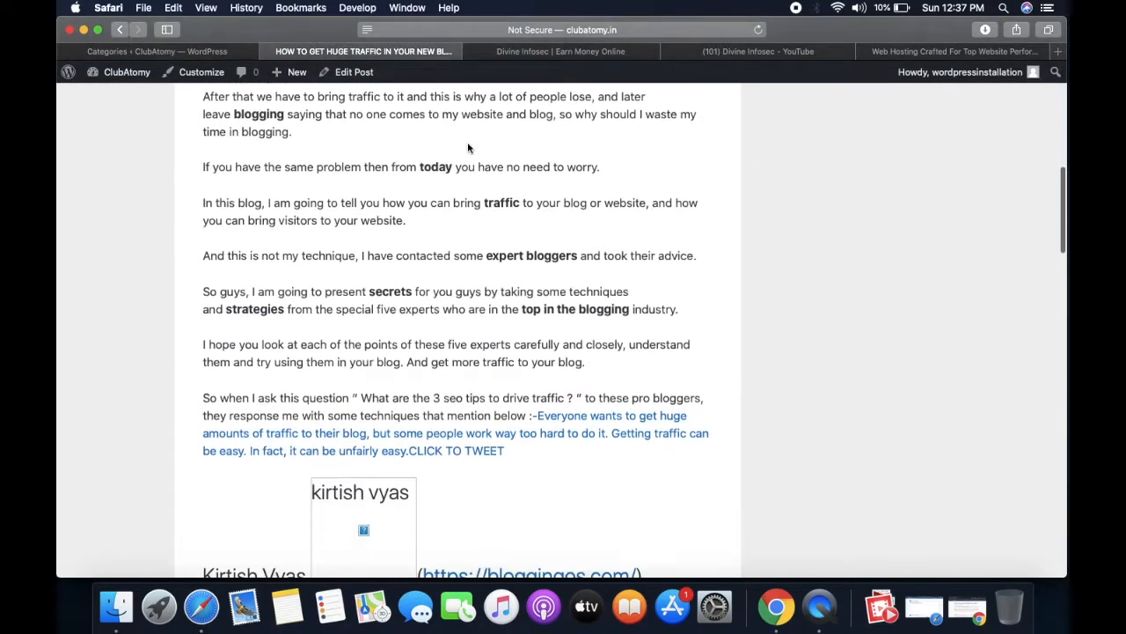
# Go back to the live site's home page and look it over down to the footer.
pyautogui.scroll(20, 468, 148)
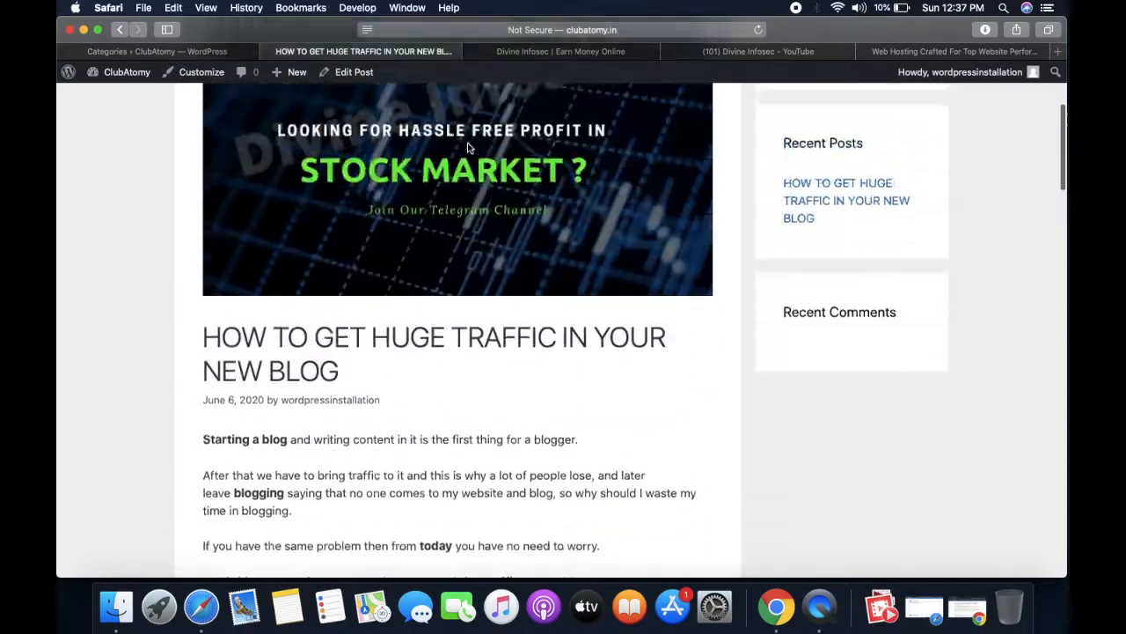
pyautogui.click(248, 137)
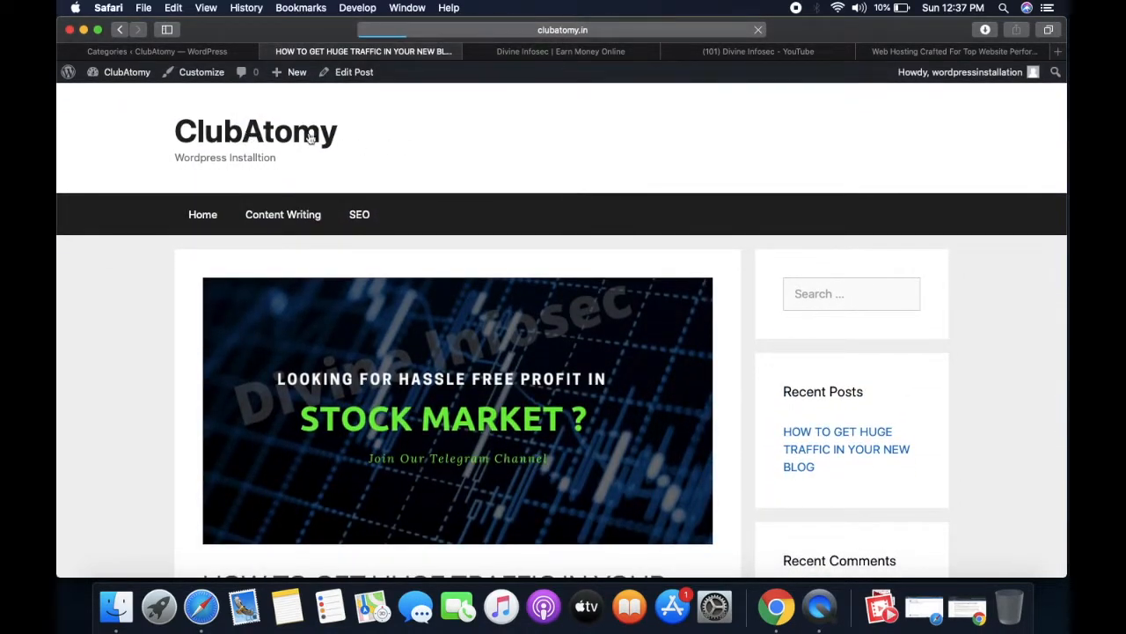
pyautogui.scroll(-3, 722, 262)
pyautogui.scroll(-2, 722, 262)
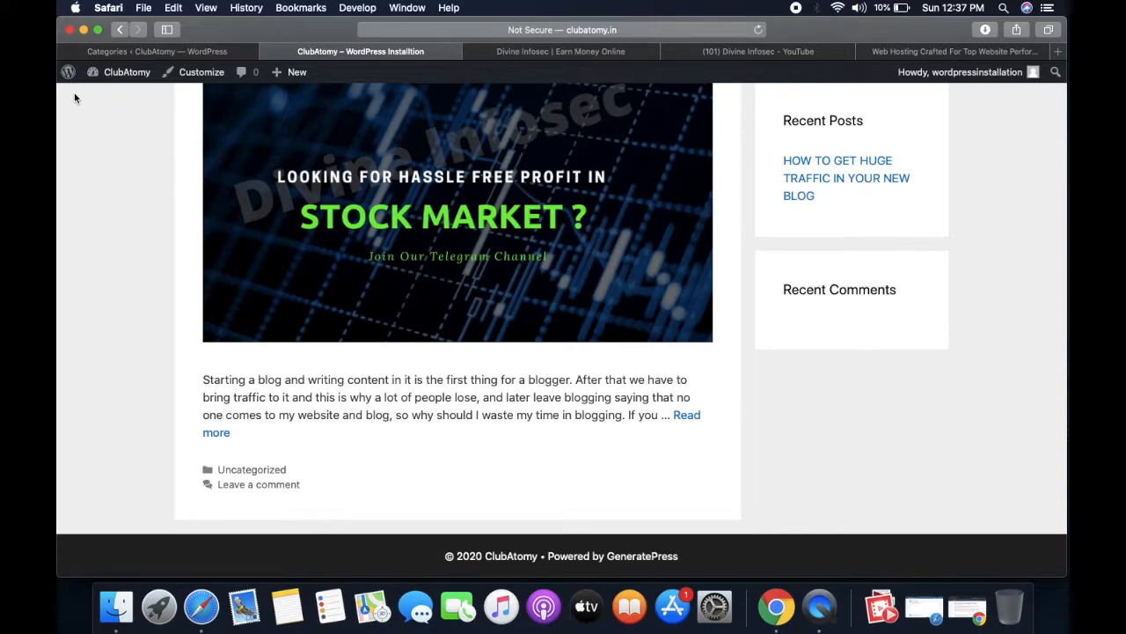
# Return to the dashboard and create a new menu named "important links" in the theme customizer.
pyautogui.click(139, 53)
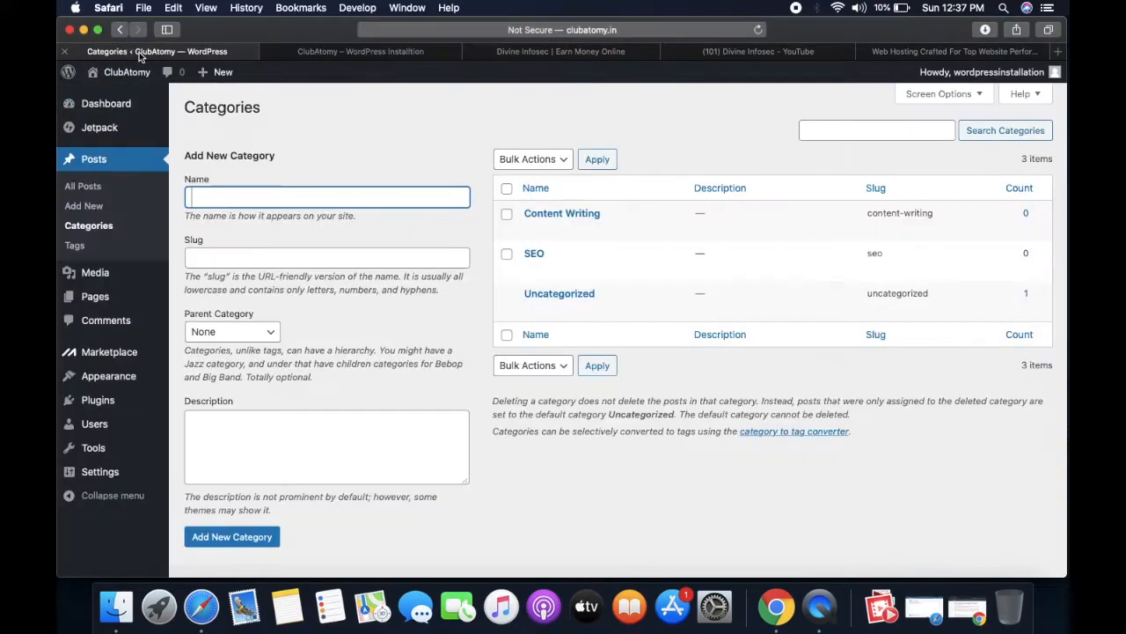
pyautogui.click(301, 111)
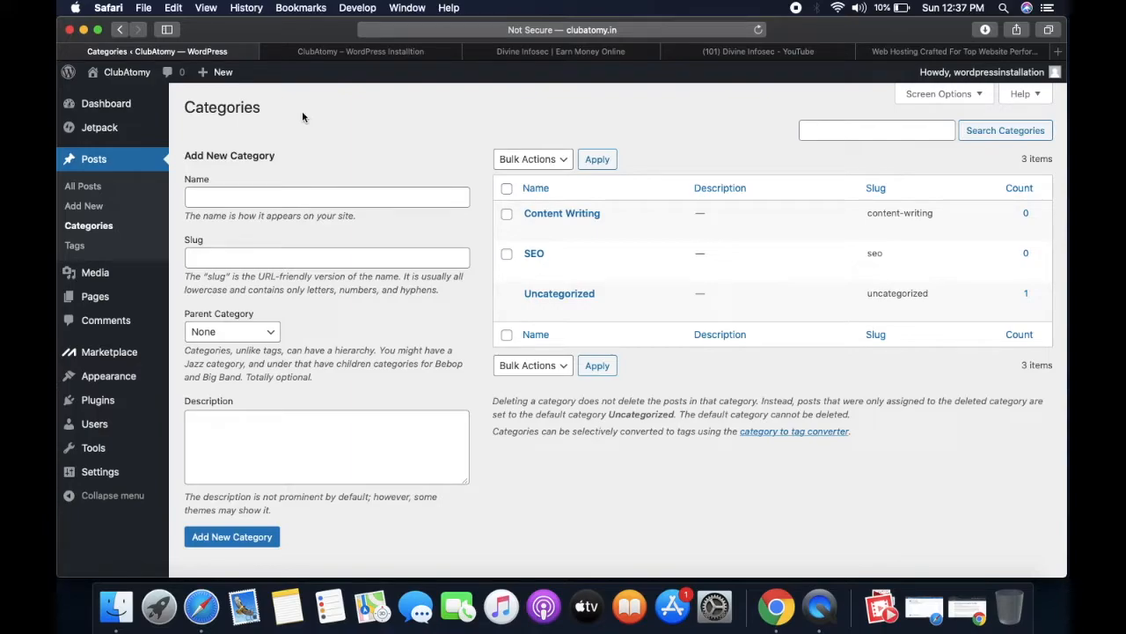
pyautogui.moveTo(106, 385)
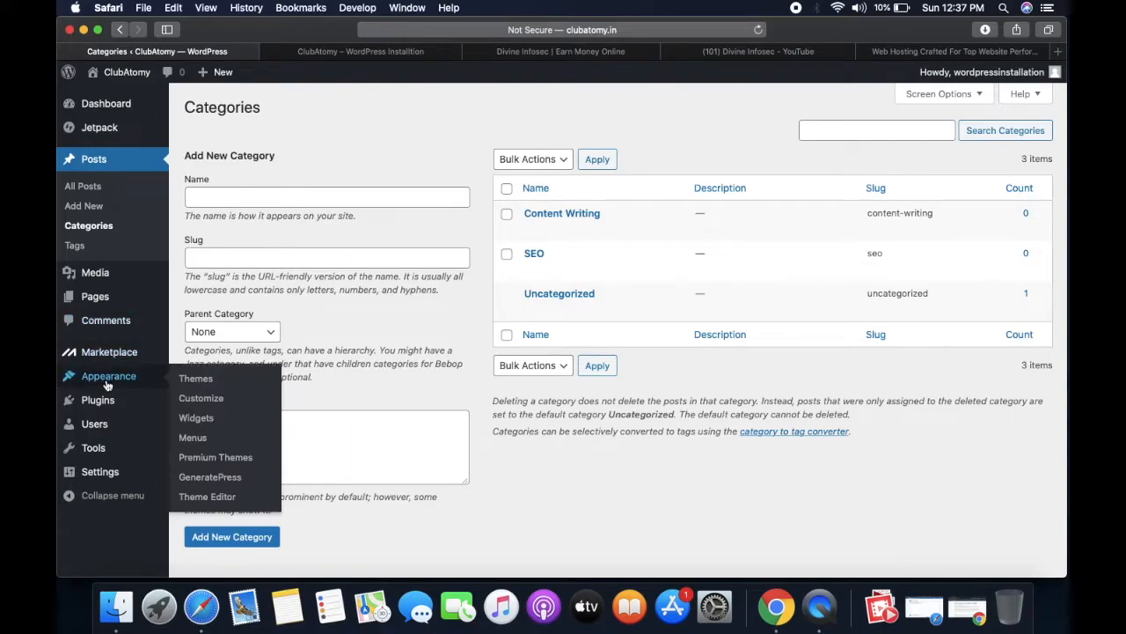
pyautogui.click(201, 400)
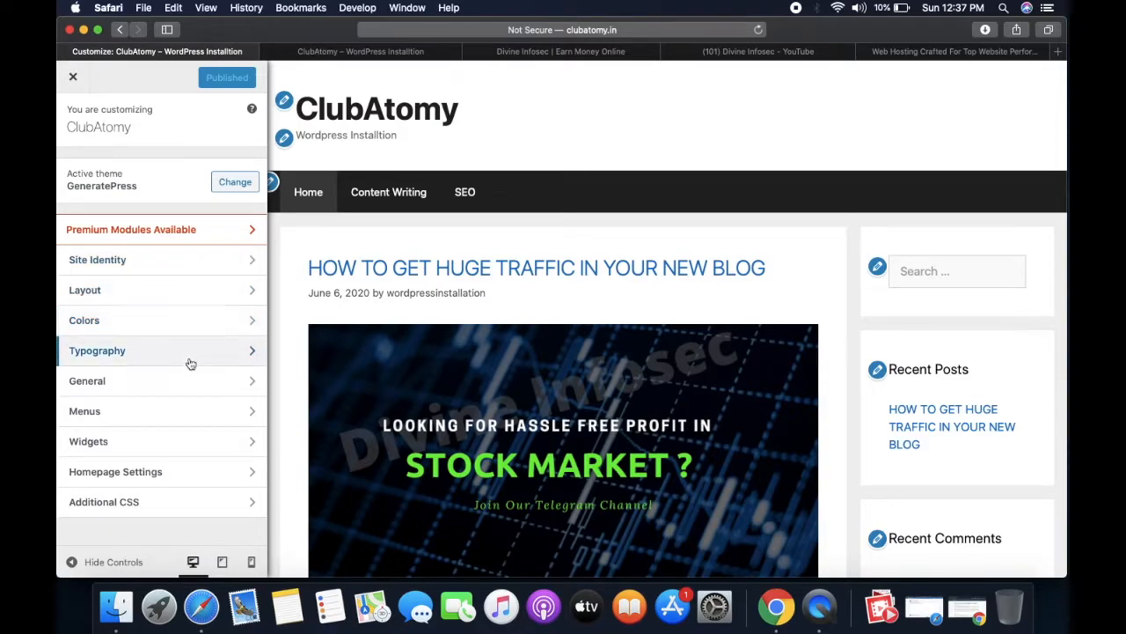
pyautogui.click(182, 418)
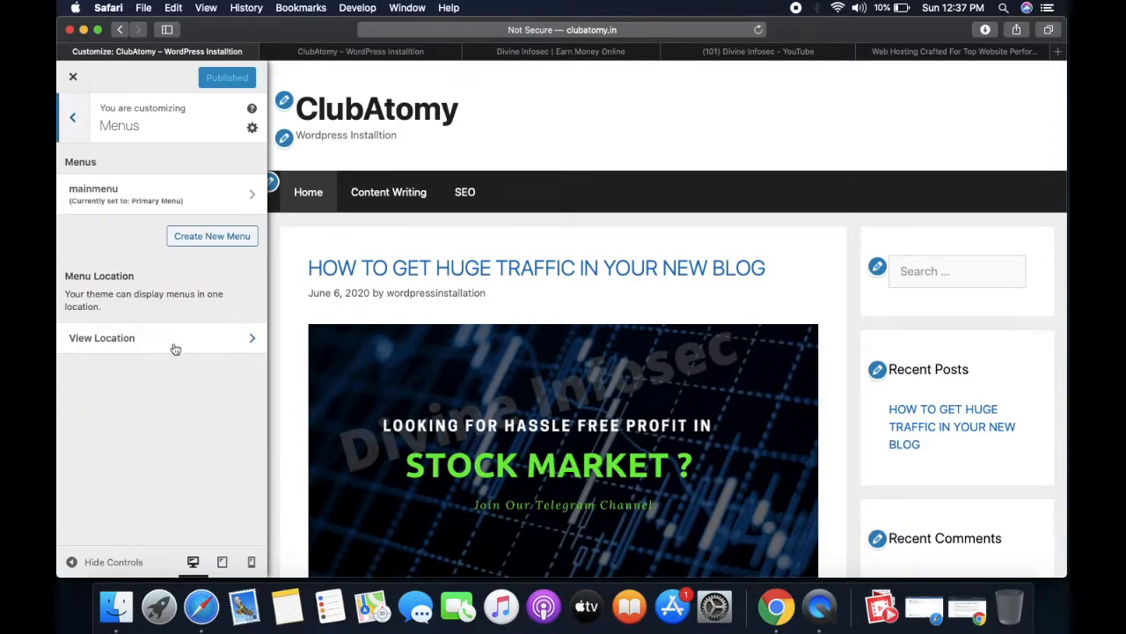
pyautogui.click(208, 242)
pyautogui.click(173, 185)
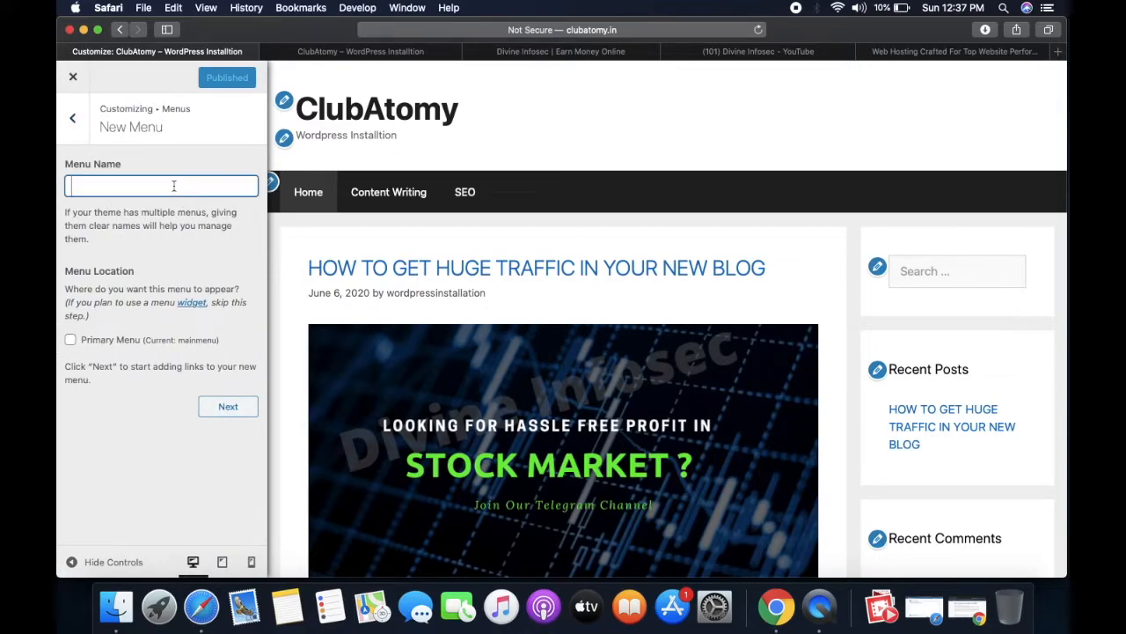
pyautogui.write('important links')
pyautogui.click(228, 408)
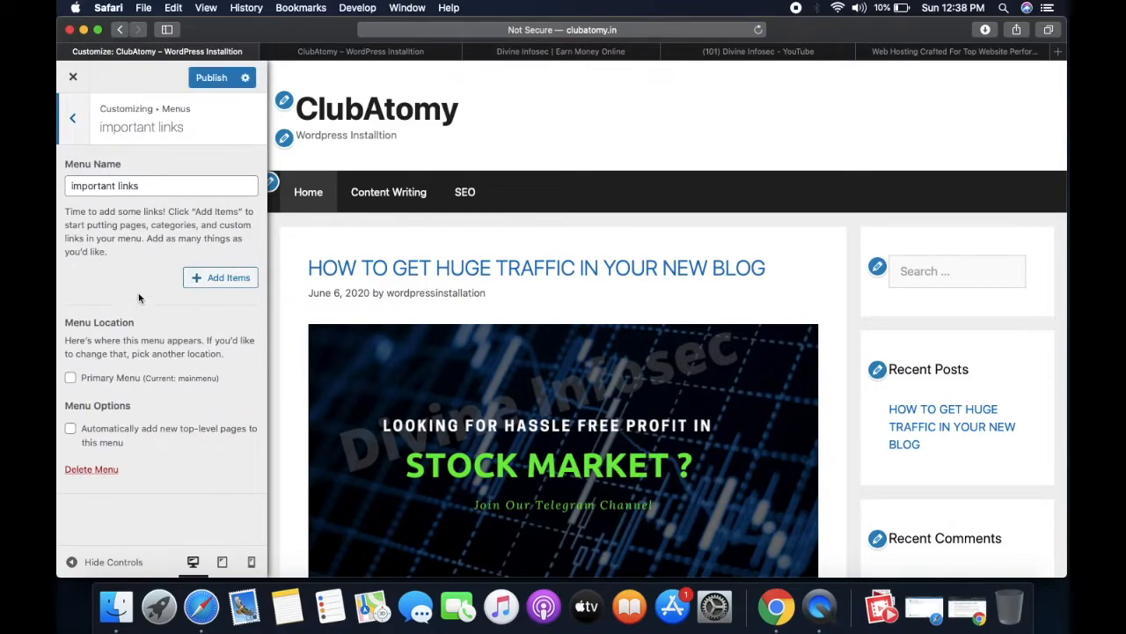
# Add the Terms of Services, Privacy Policy, Disclaimer and About Us pages to the "important links" menu.
pyautogui.click(220, 278)
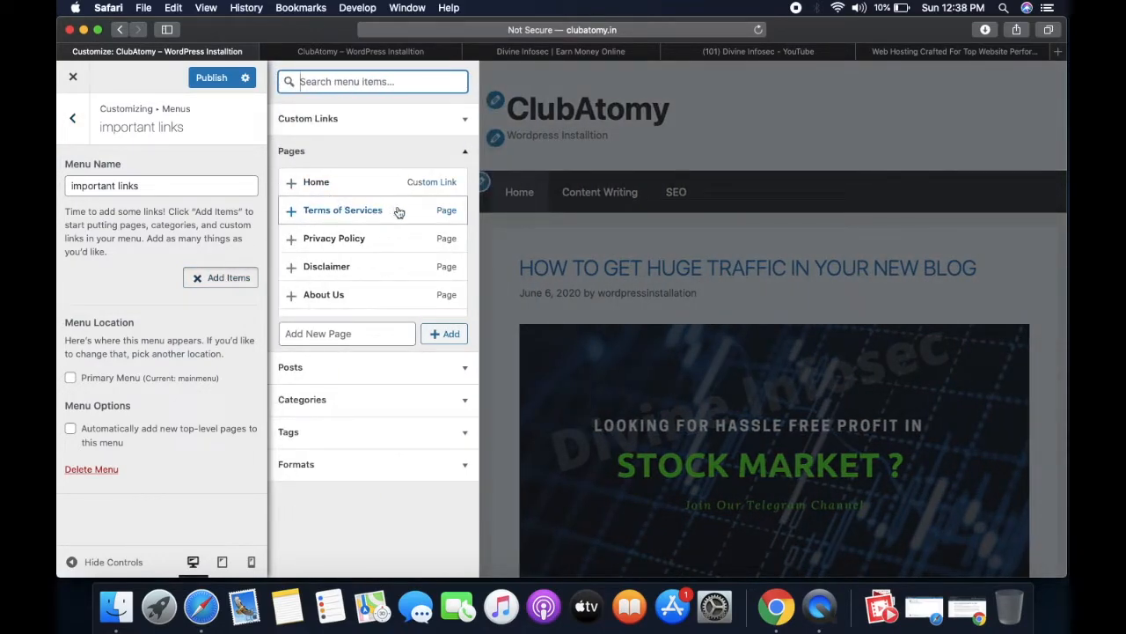
pyautogui.click(294, 213)
pyautogui.click(291, 239)
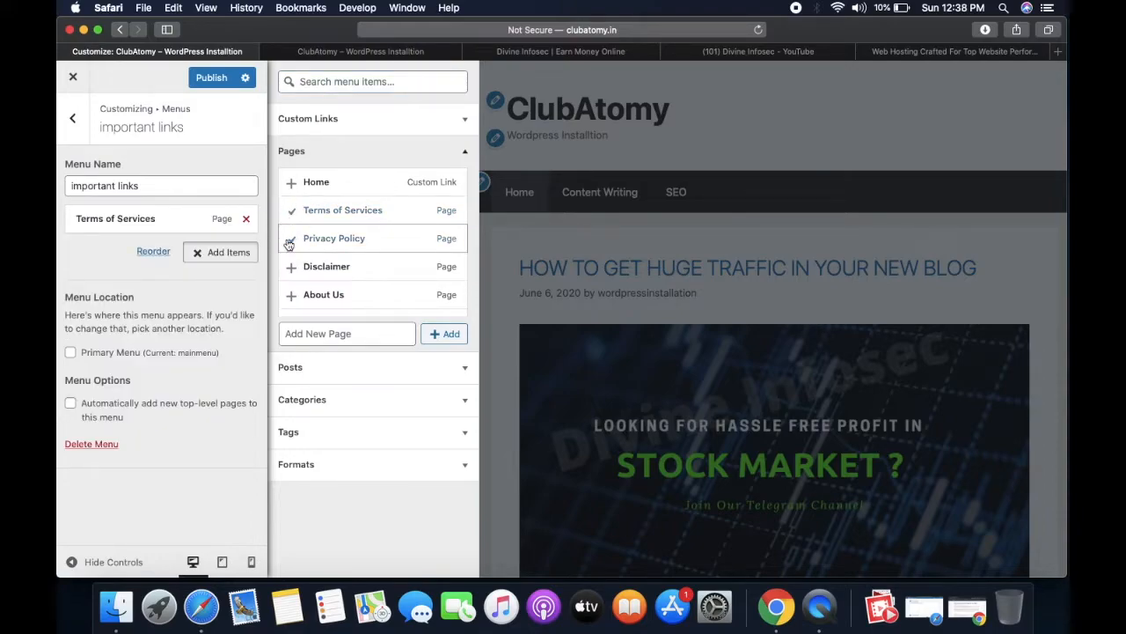
pyautogui.click(291, 270)
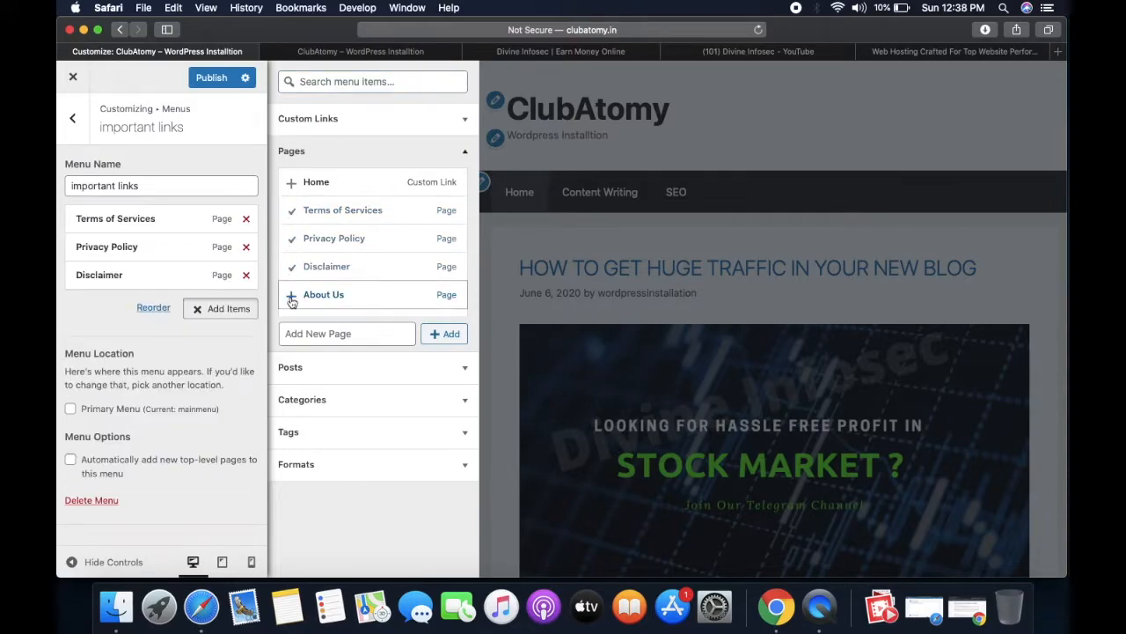
pyautogui.click(291, 296)
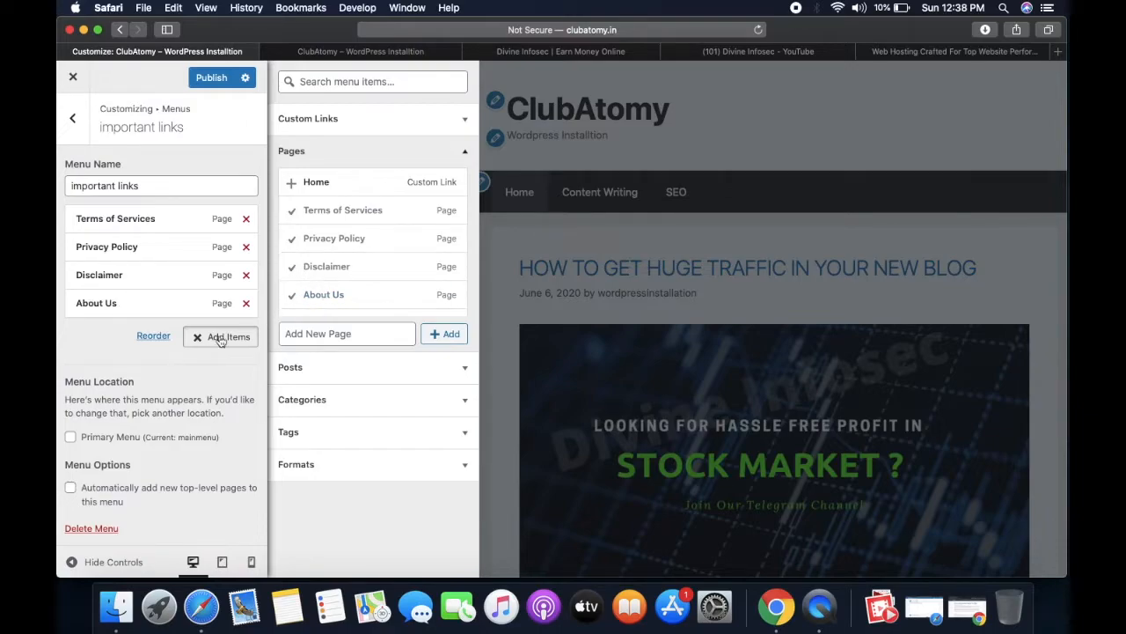
pyautogui.click(88, 341)
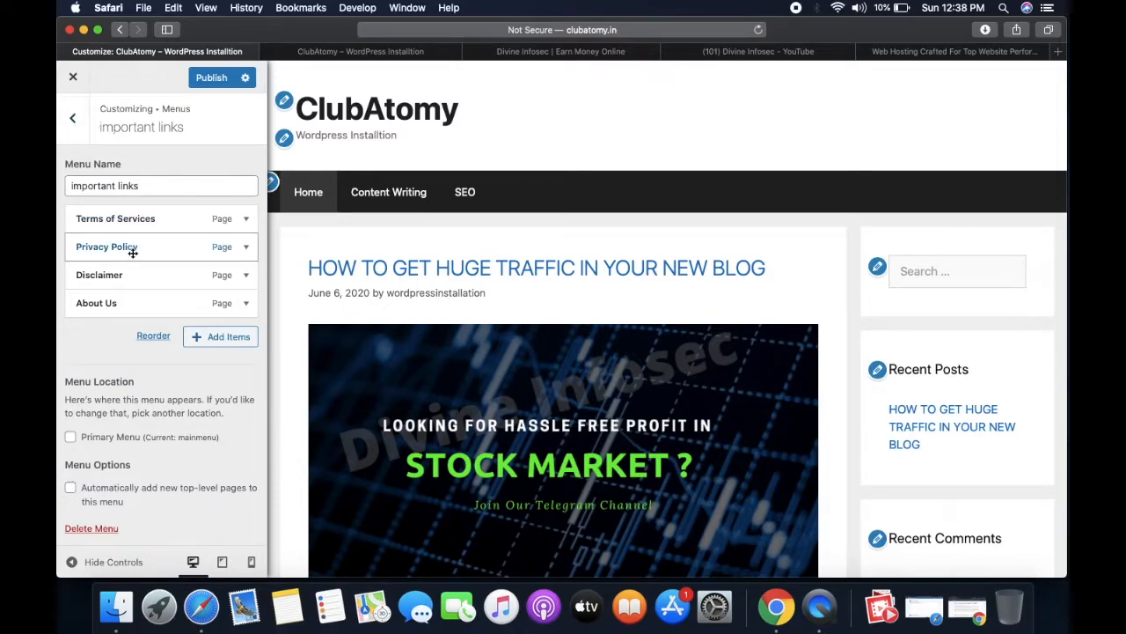
pyautogui.scroll(-1, 132, 250)
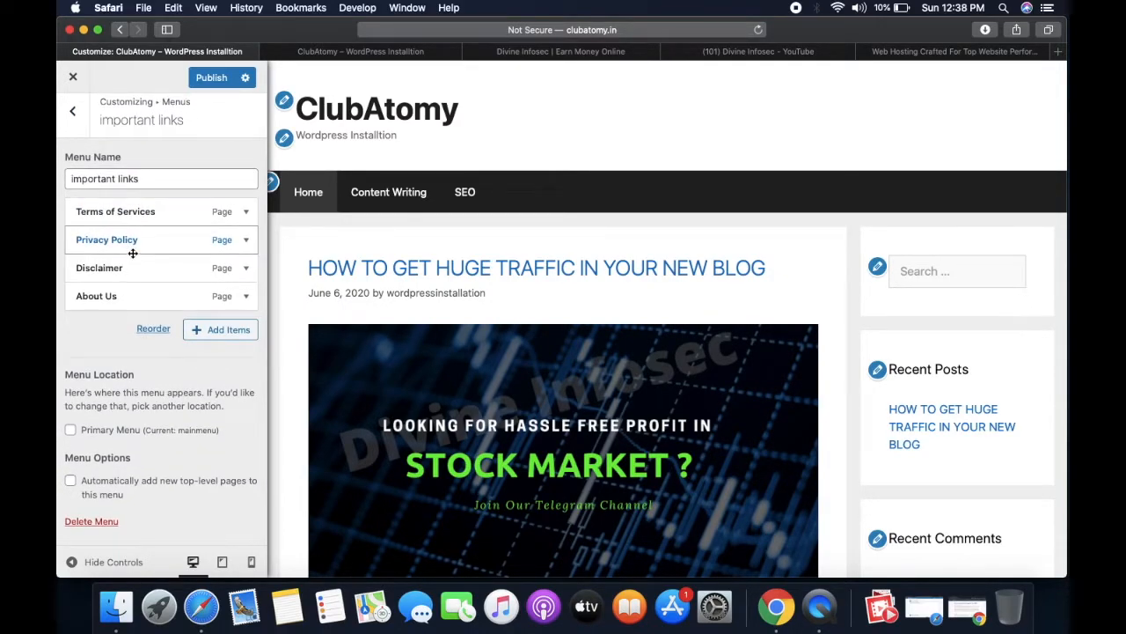
# Leave the menu settings and add a Navigation Menu widget to the Footer Bar widget area.
pyautogui.click(74, 113)
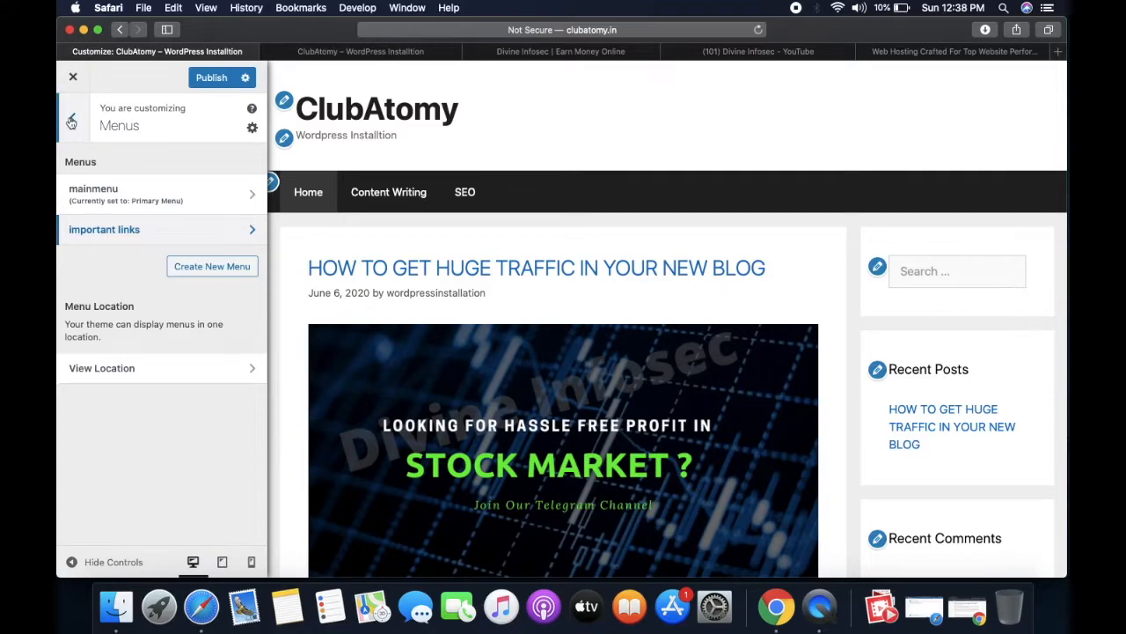
pyautogui.click(71, 121)
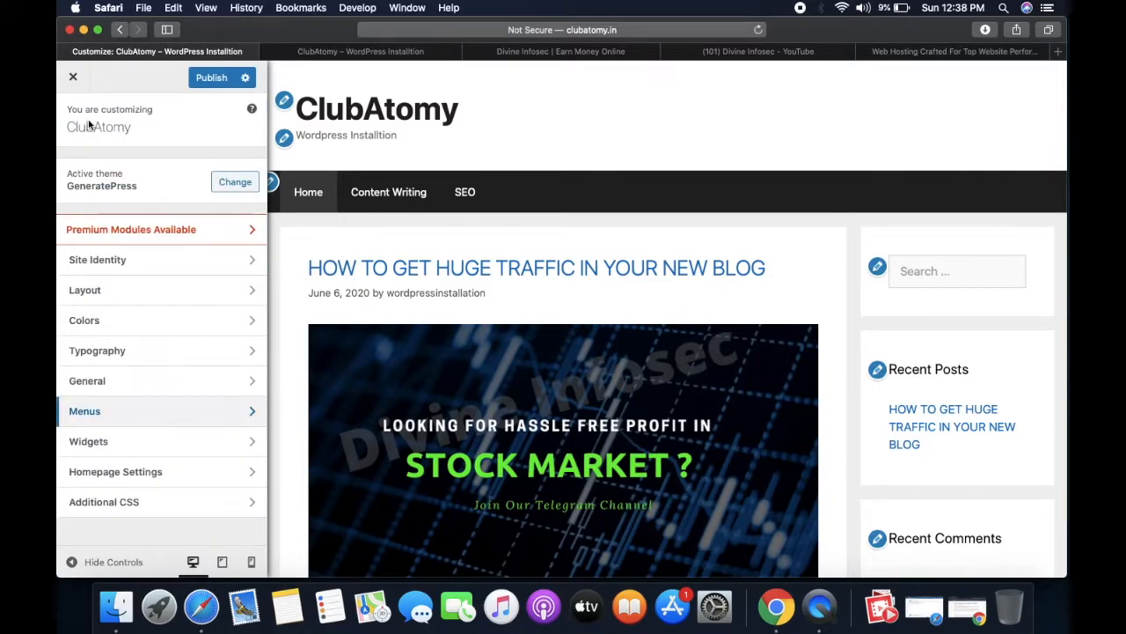
pyautogui.click(190, 452)
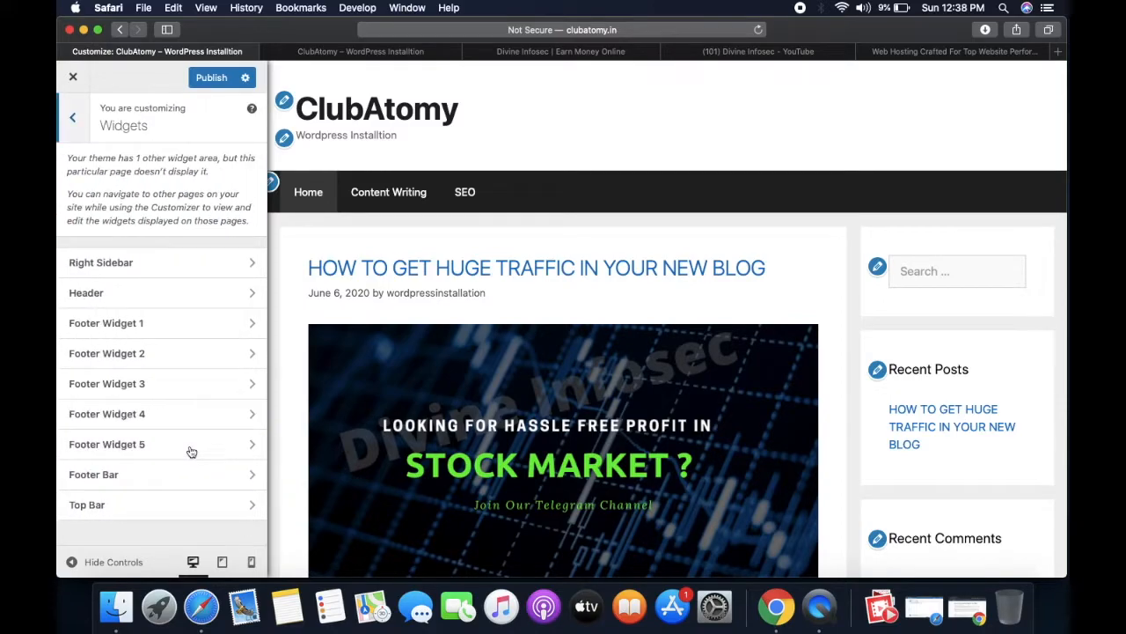
pyautogui.scroll(-5, 276, 459)
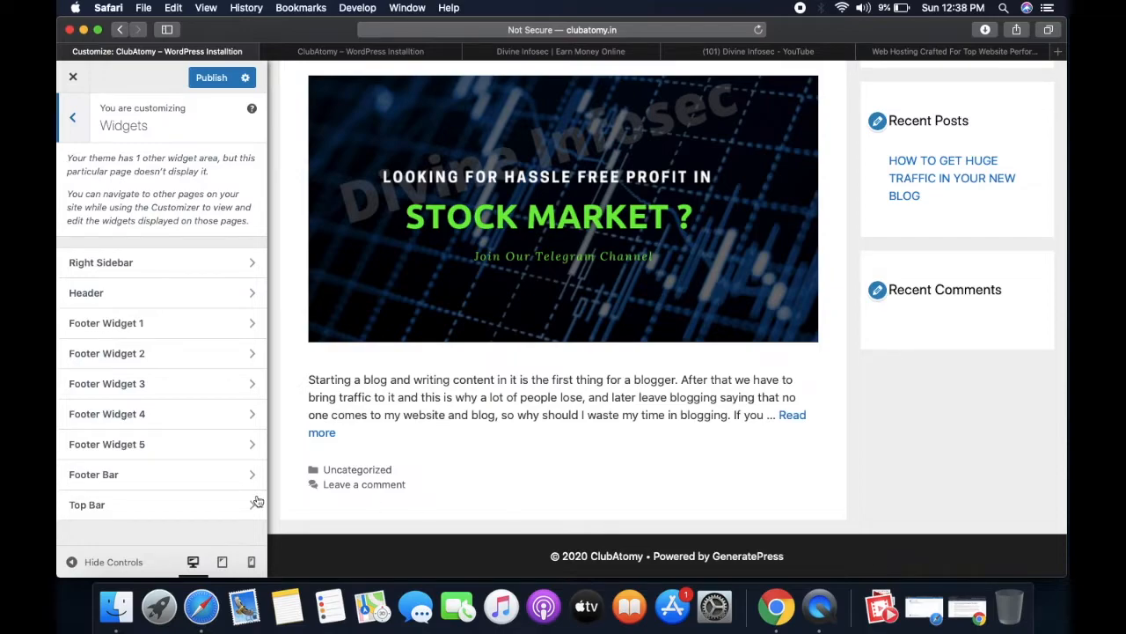
pyautogui.click(200, 483)
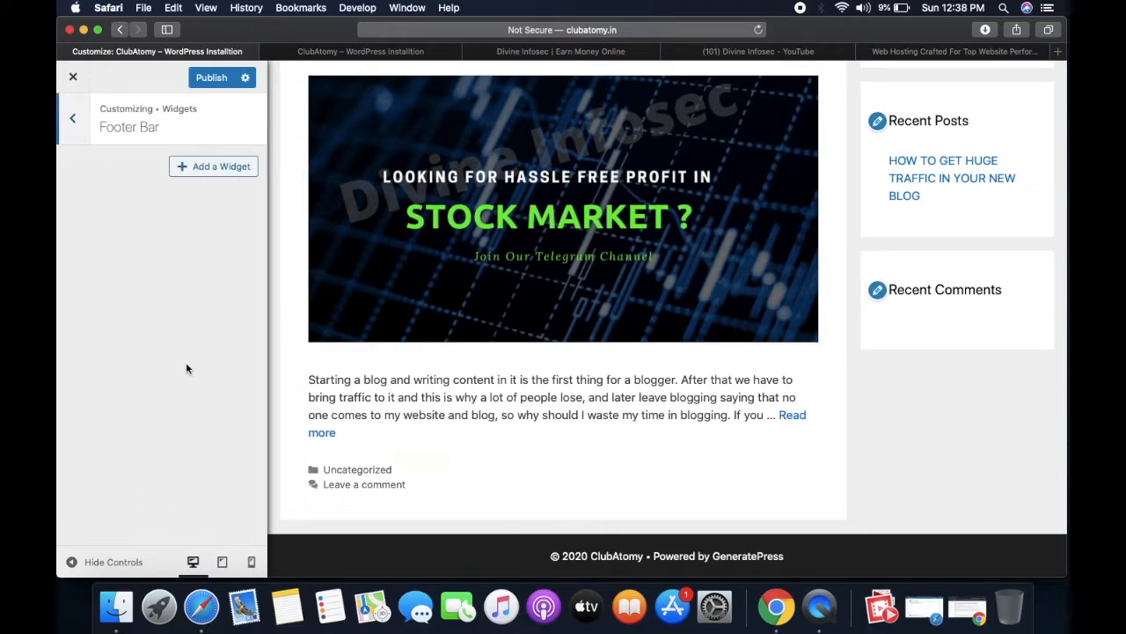
pyautogui.click(218, 174)
pyautogui.write('menu')
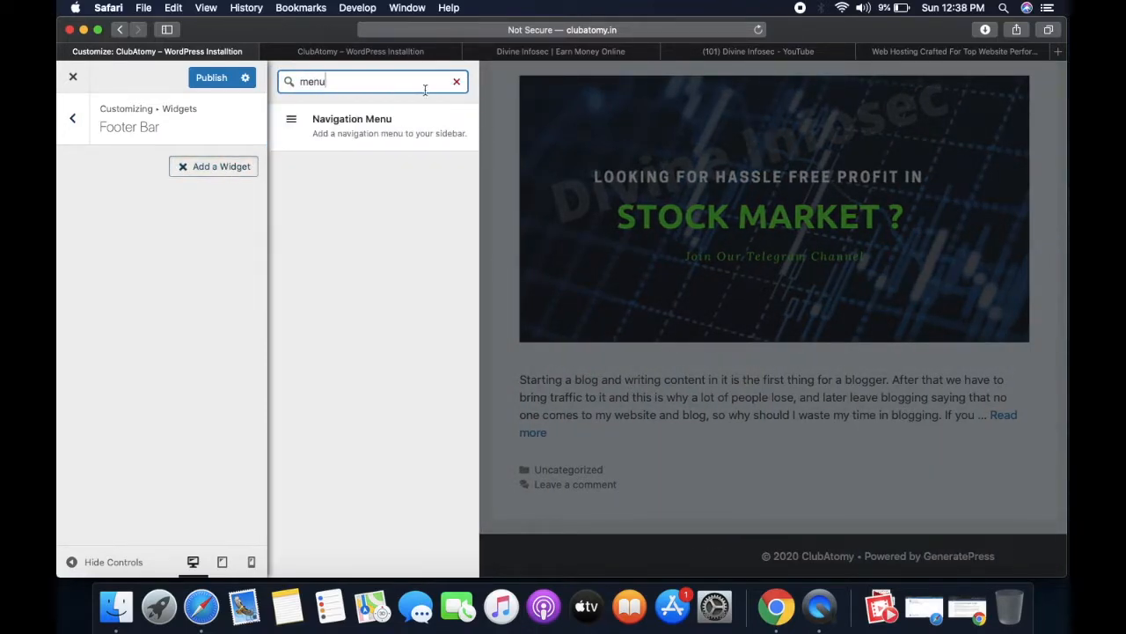
pyautogui.click(356, 123)
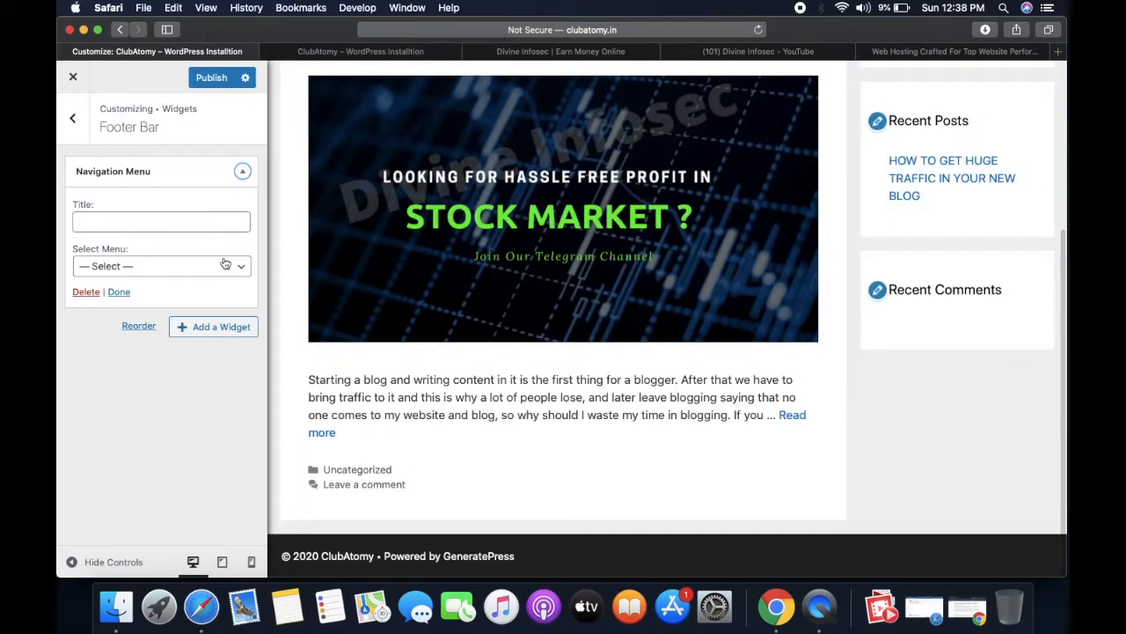
# Assign the "important links" menu to the footer's Navigation Menu widget and publish the changes.
pyautogui.click(231, 266)
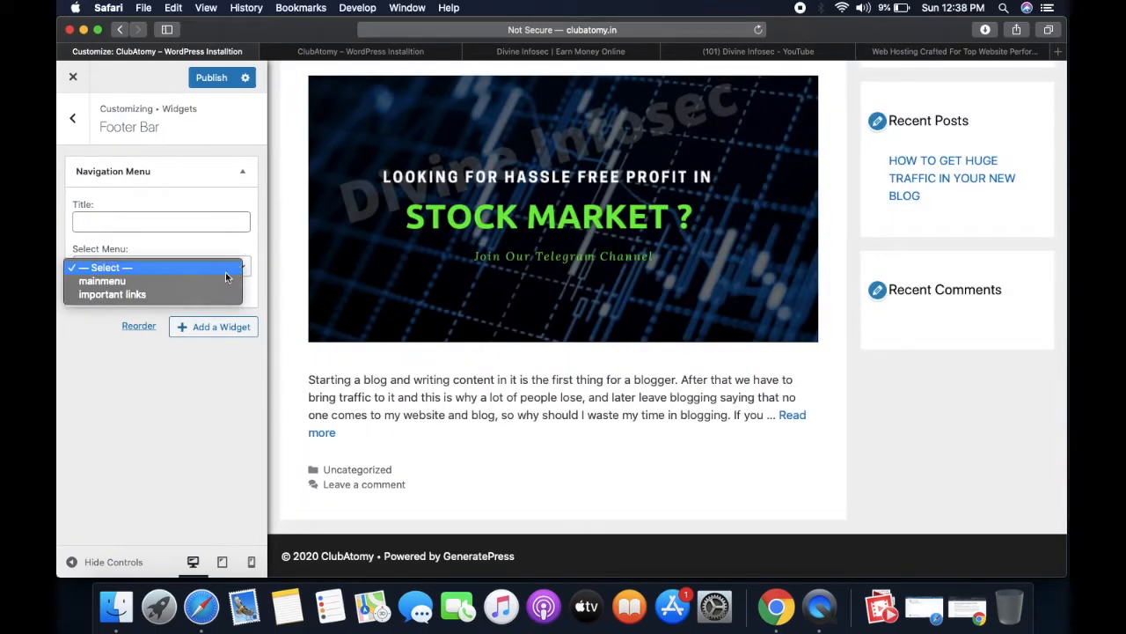
pyautogui.click(130, 295)
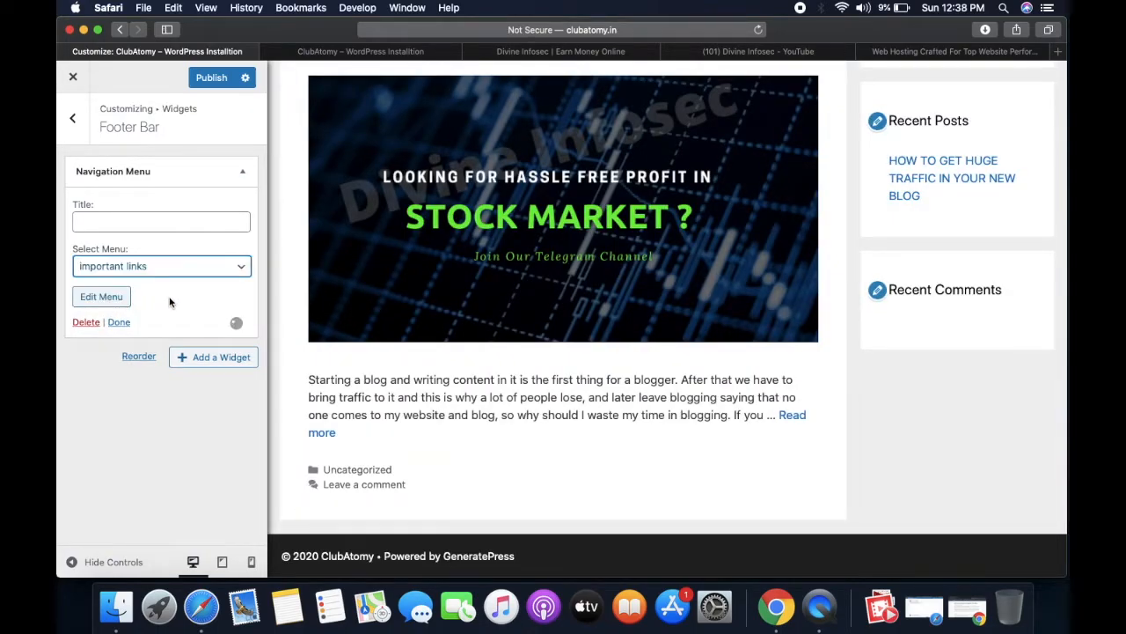
pyautogui.click(119, 322)
pyautogui.click(211, 77)
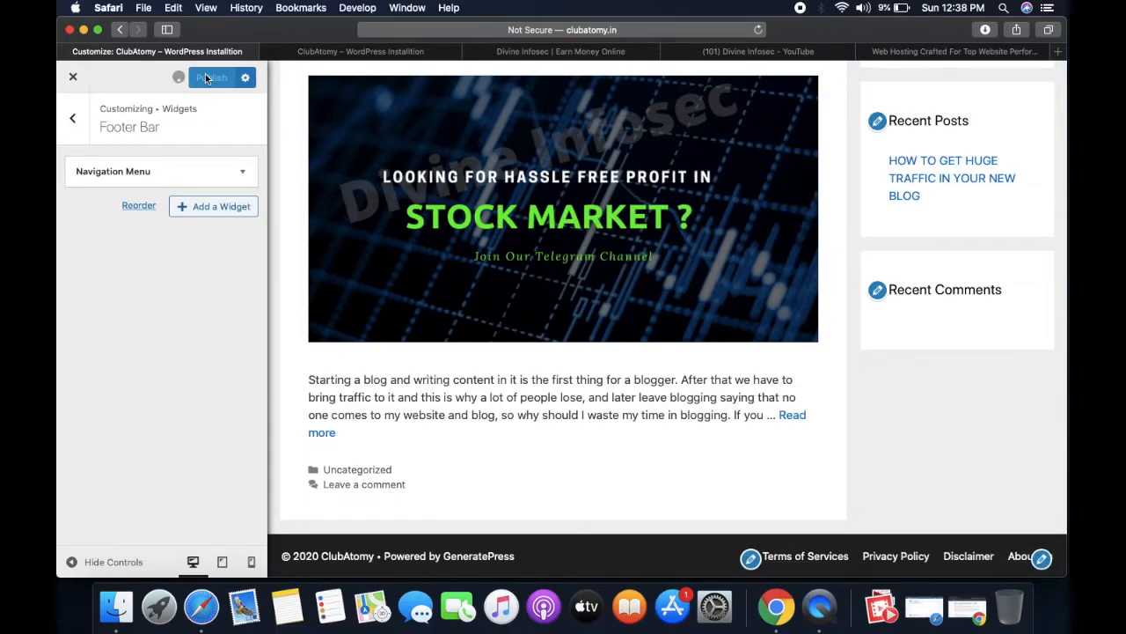
# Check the footer links on the live site by opening the About Us page, and return to the home page.
pyautogui.click(361, 51)
pyautogui.scroll(5, 384, 191)
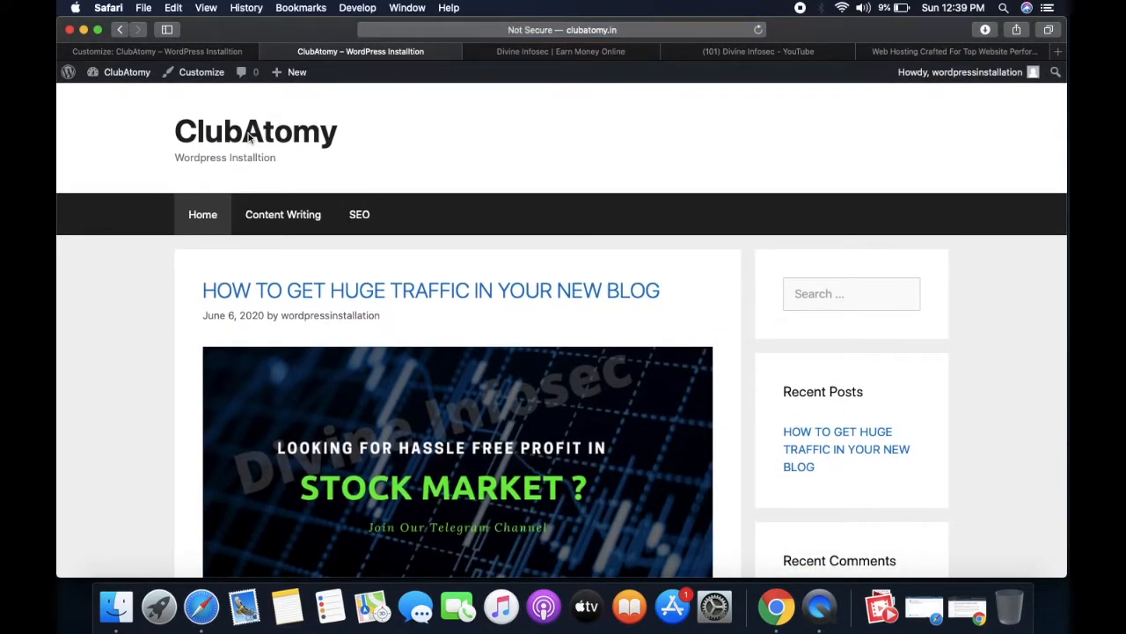
pyautogui.scroll(-5, 467, 213)
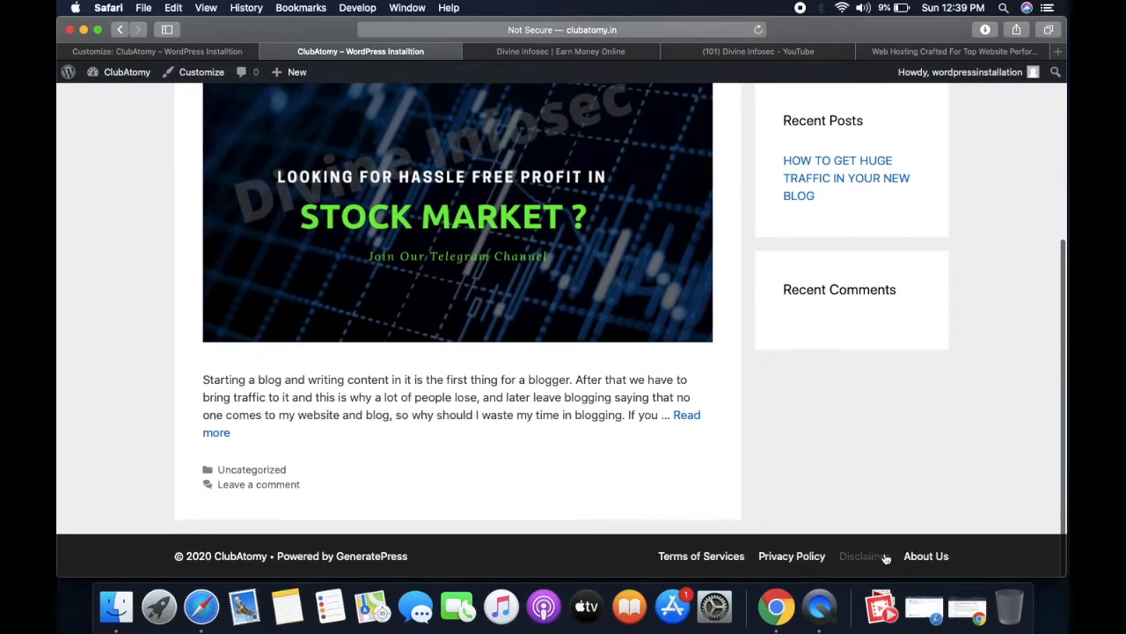
pyautogui.click(936, 558)
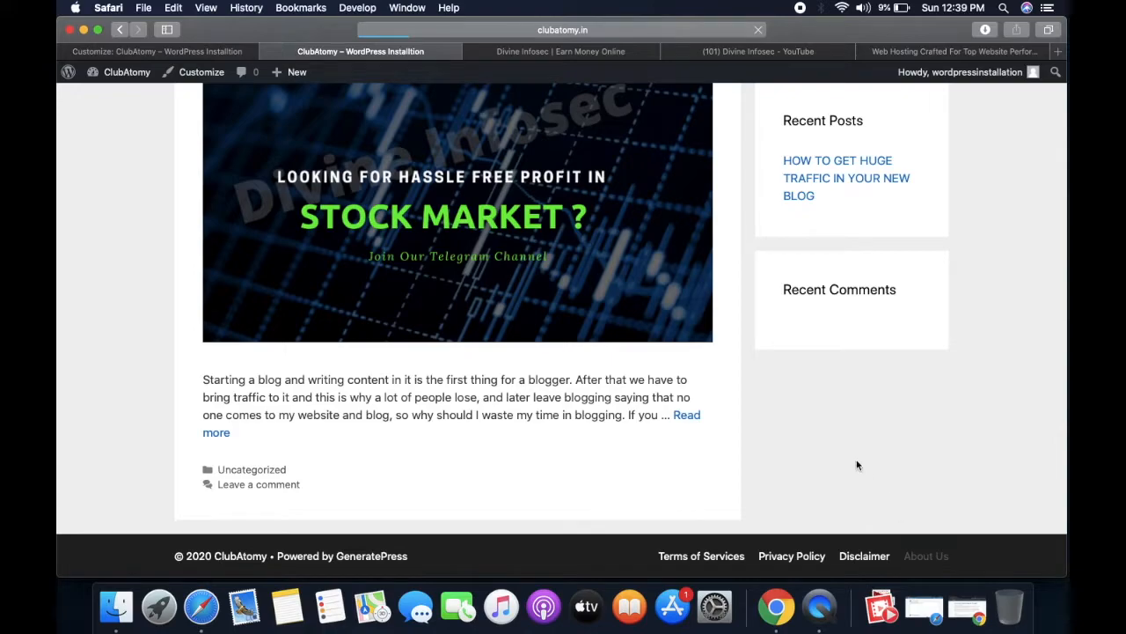
pyautogui.scroll(-3, 437, 193)
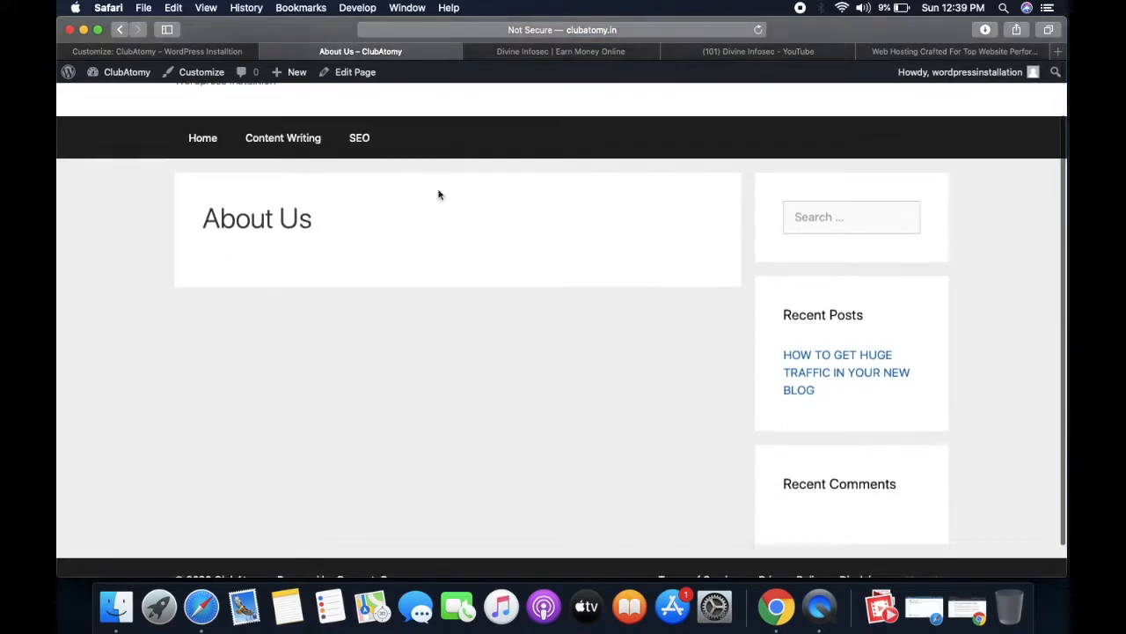
pyautogui.scroll(2, 437, 194)
pyautogui.click(227, 130)
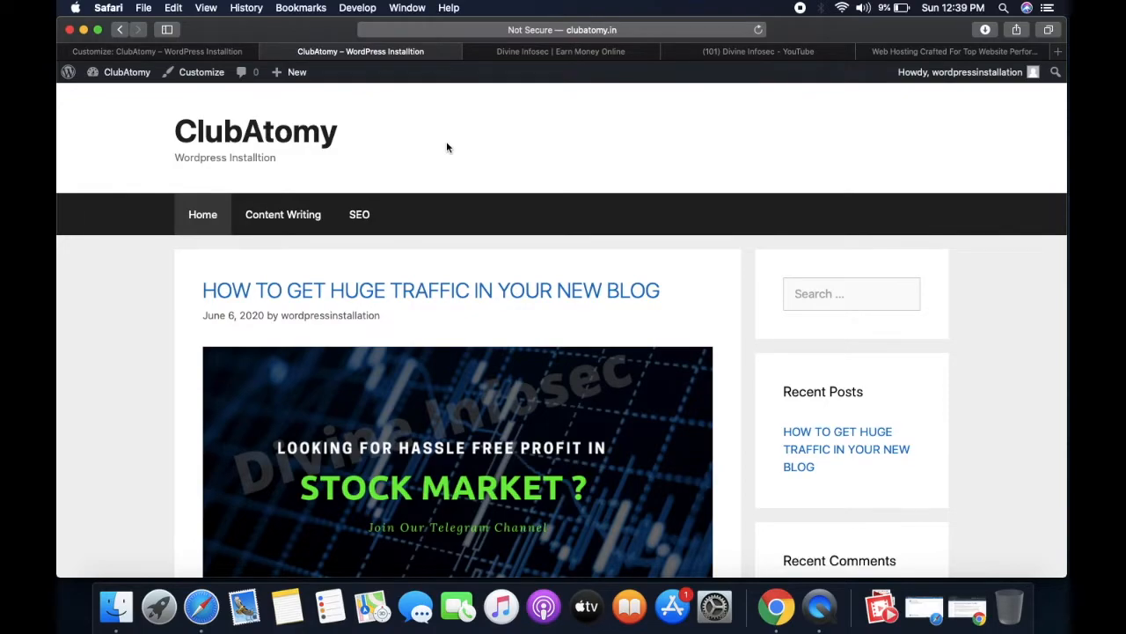
# View the article on important blog pages in Chrome, then return to Safari and close the site customizer.
pyautogui.click(211, 51)
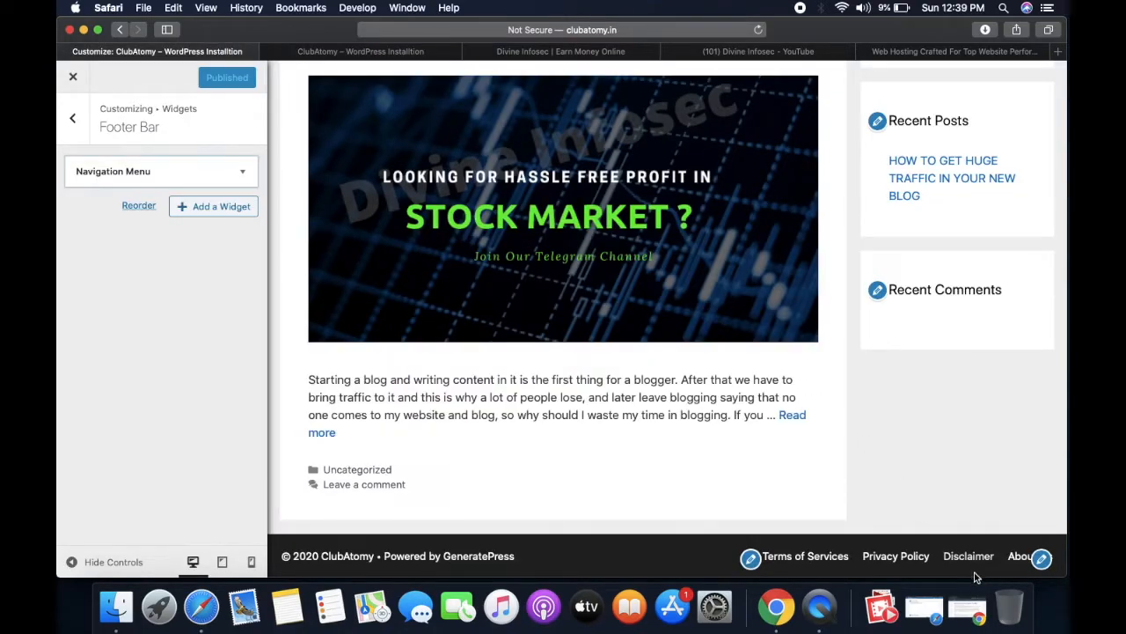
pyautogui.click(968, 607)
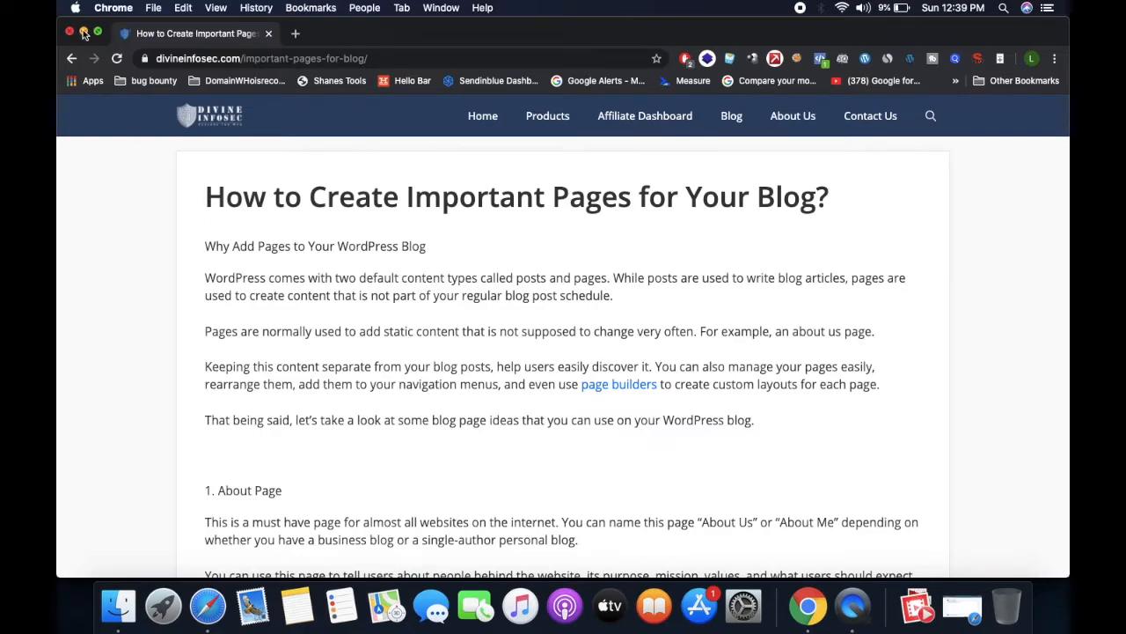
pyautogui.click(85, 33)
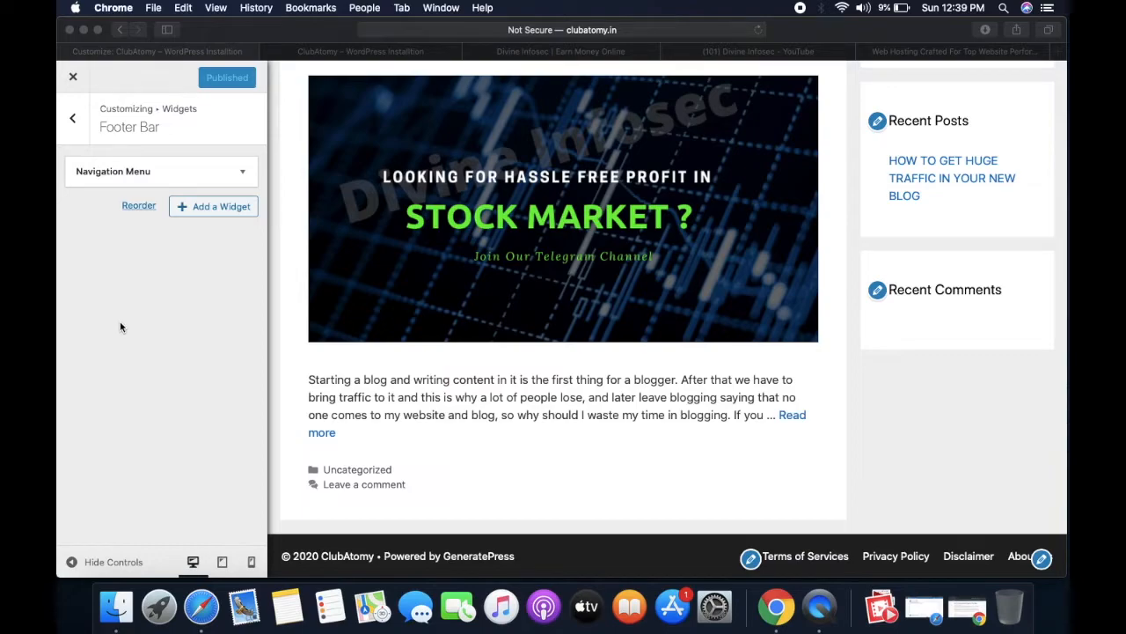
pyautogui.click(75, 77)
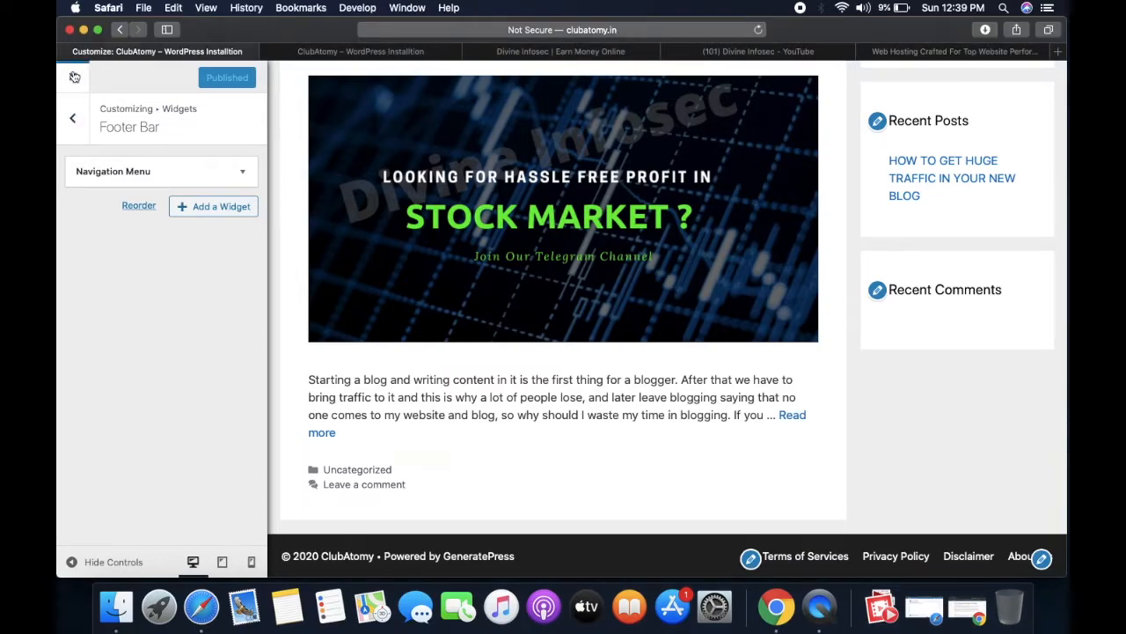
# Leave the site customizer, open the page for adding plugins and search it for "yoast" and "rank math".
pyautogui.click(75, 77)
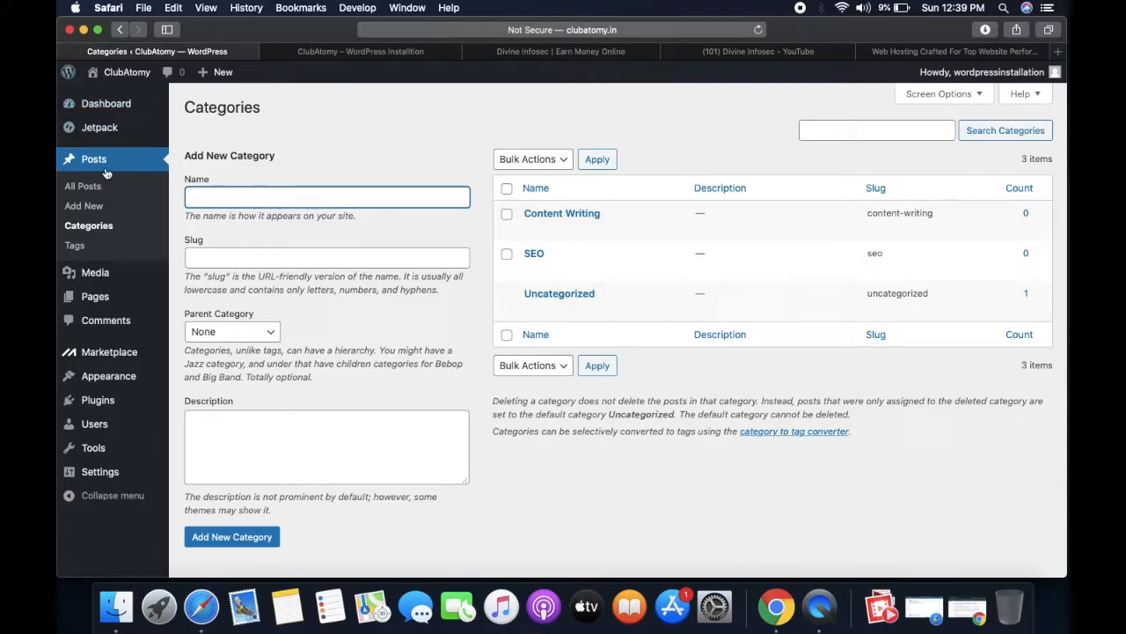
pyautogui.moveTo(98, 381)
pyautogui.moveTo(98, 407)
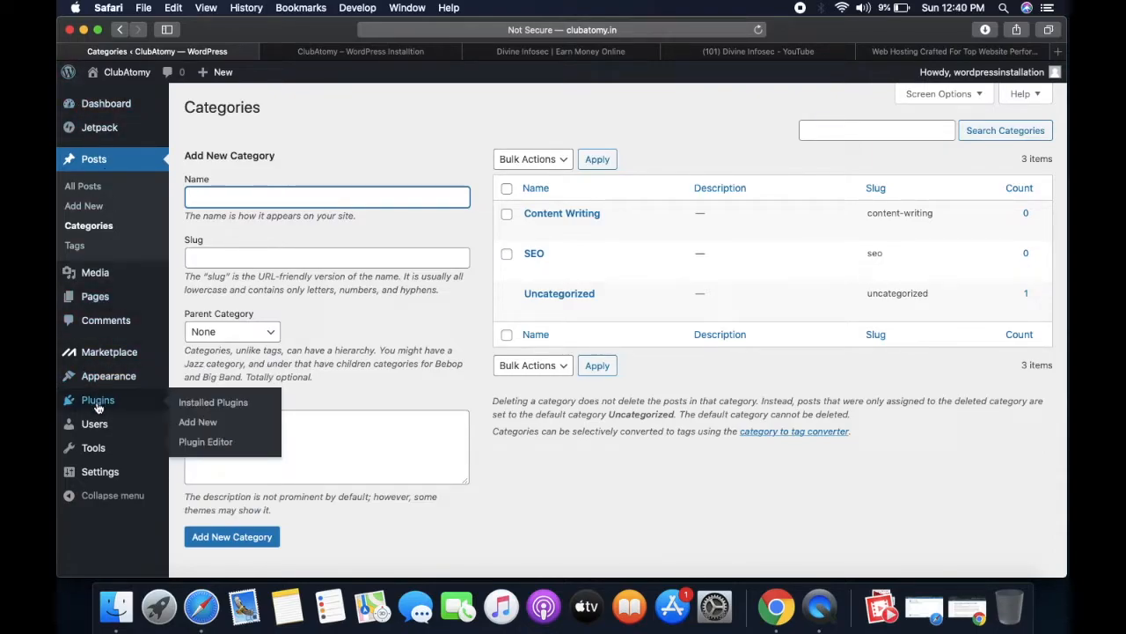
pyautogui.click(204, 422)
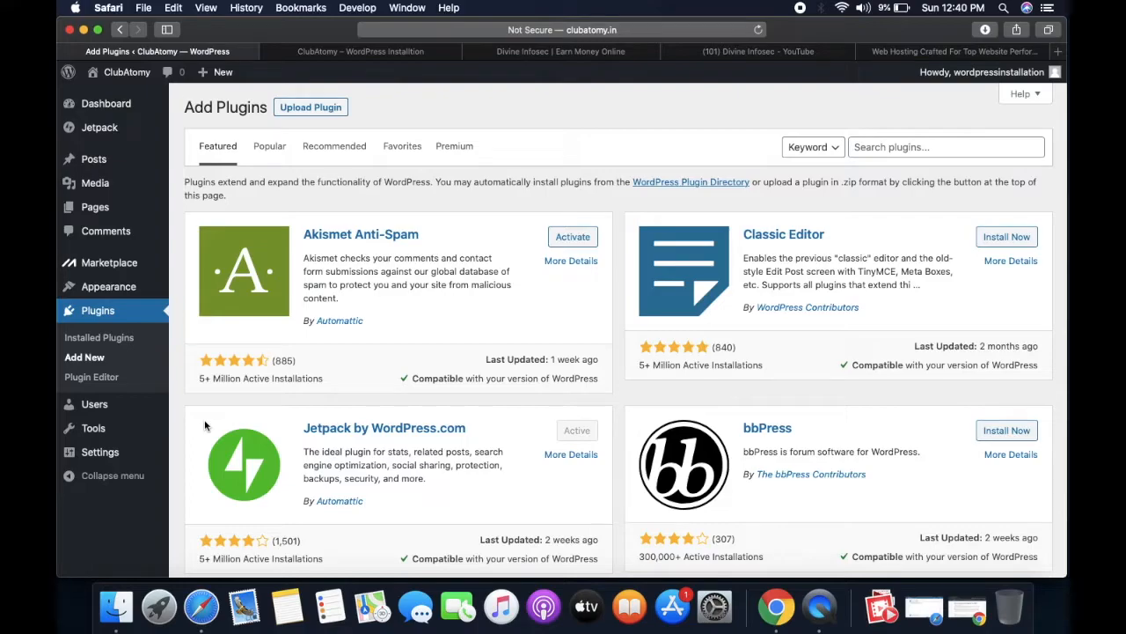
pyautogui.click(891, 149)
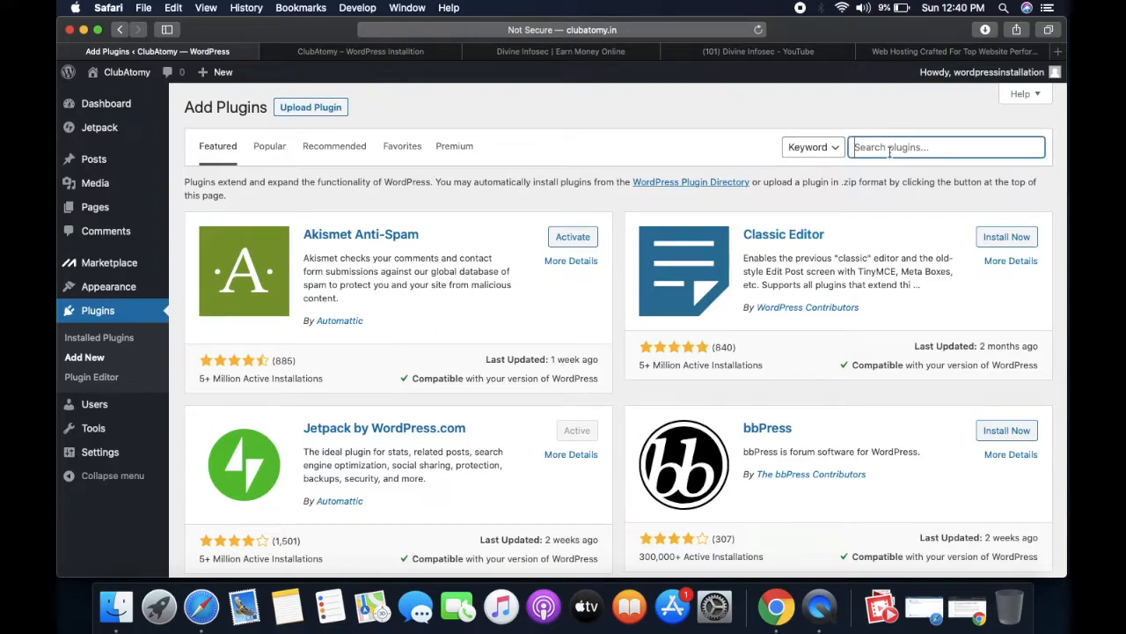
pyautogui.write('yoast')
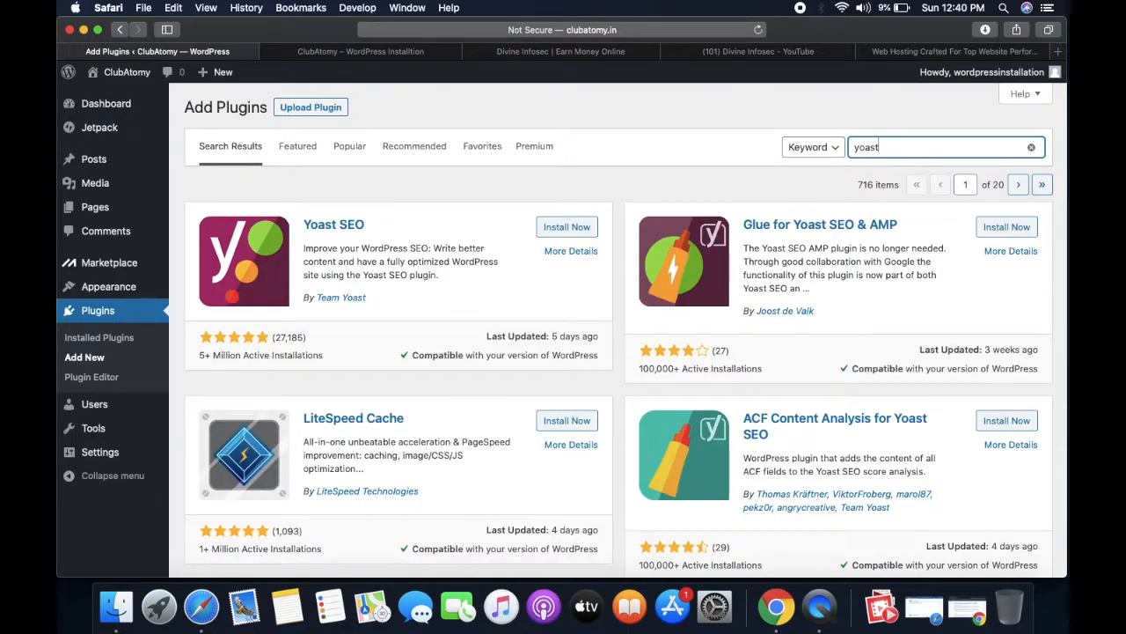
pyautogui.press('super+a')
pyautogui.write('rank math')
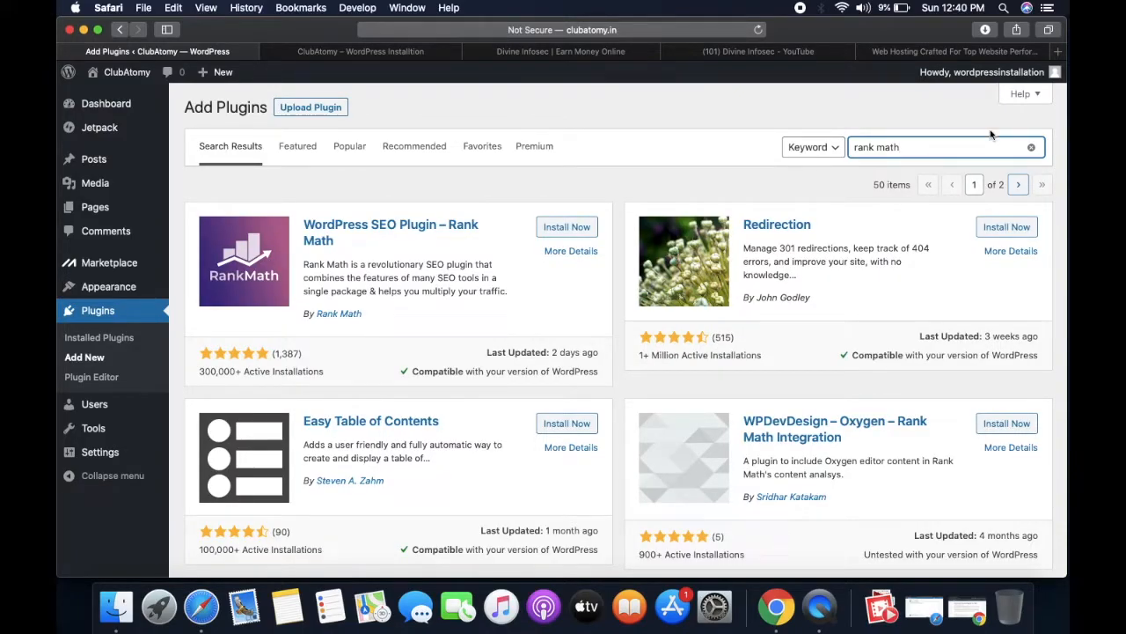
# Search the plugins for "yoast" again, and install and activate the Yoast SEO plugin.
pyautogui.press('super+a')
pyautogui.write('yoast')
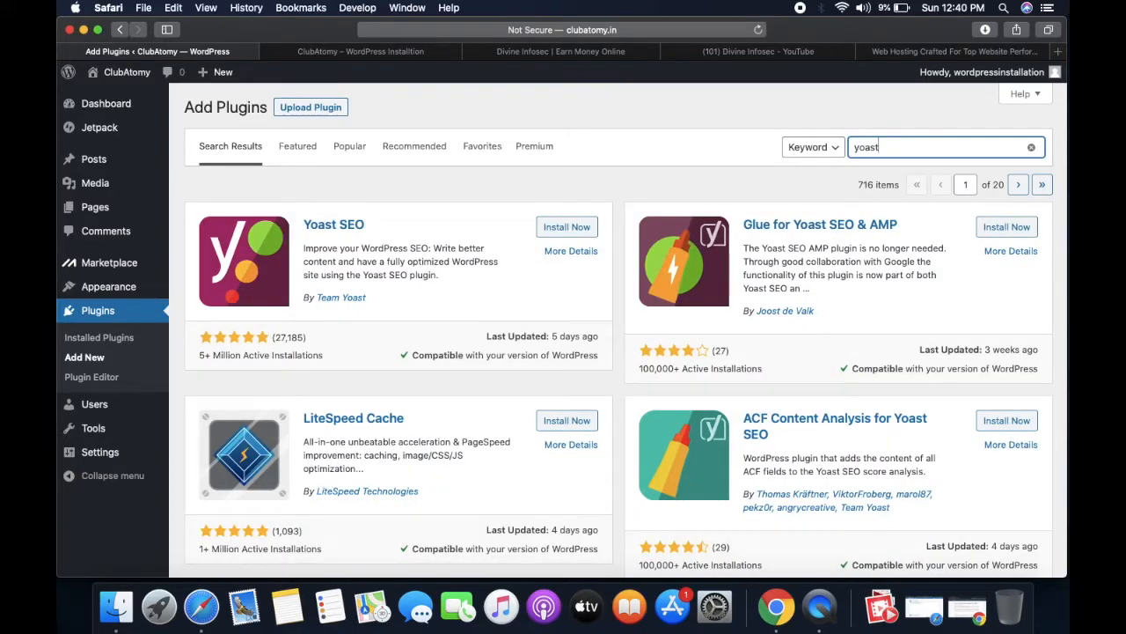
pyautogui.click(567, 227)
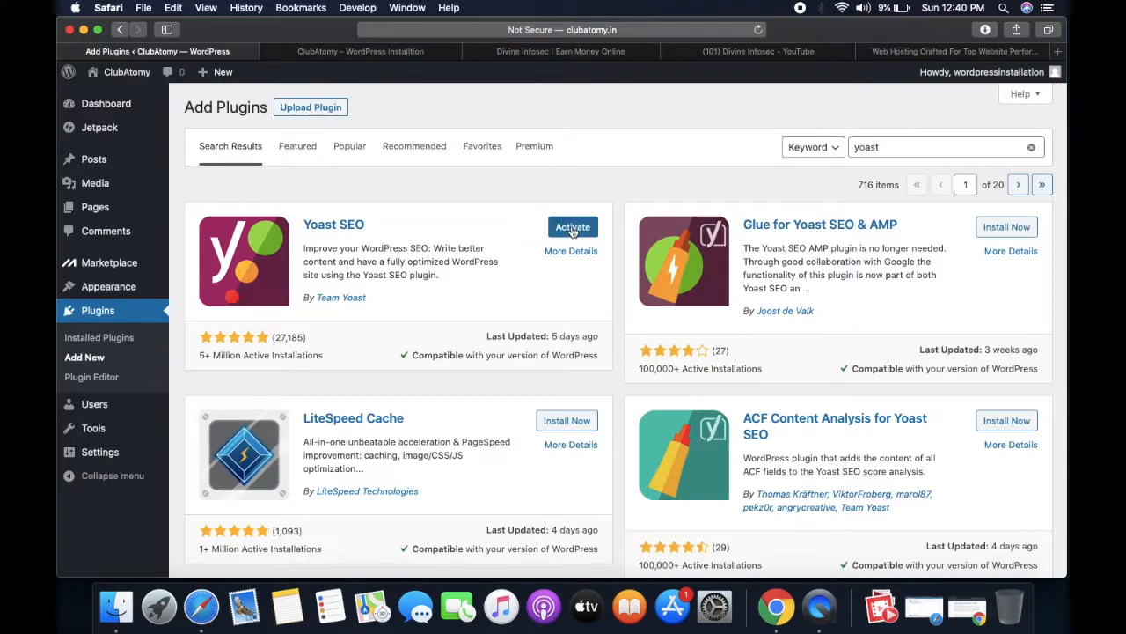
pyautogui.click(573, 229)
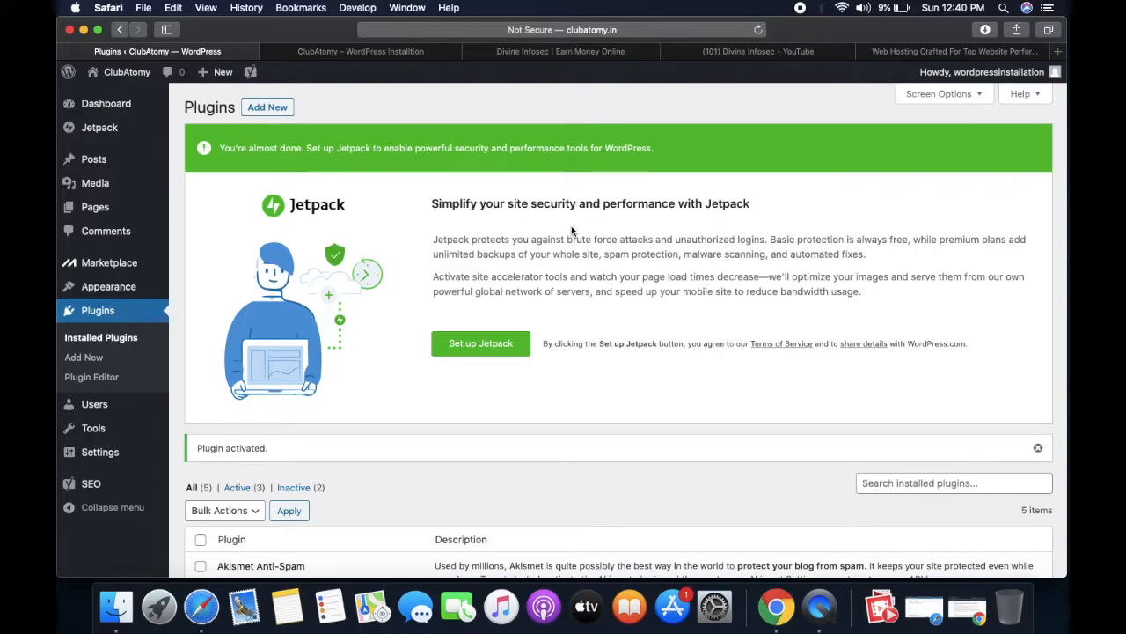
# Open the post "HOW TO GET HUGE TRAFFIC IN YOUR NEW BLOG" for editing and expand its Yoast SEO analysis.
pyautogui.moveTo(83, 160)
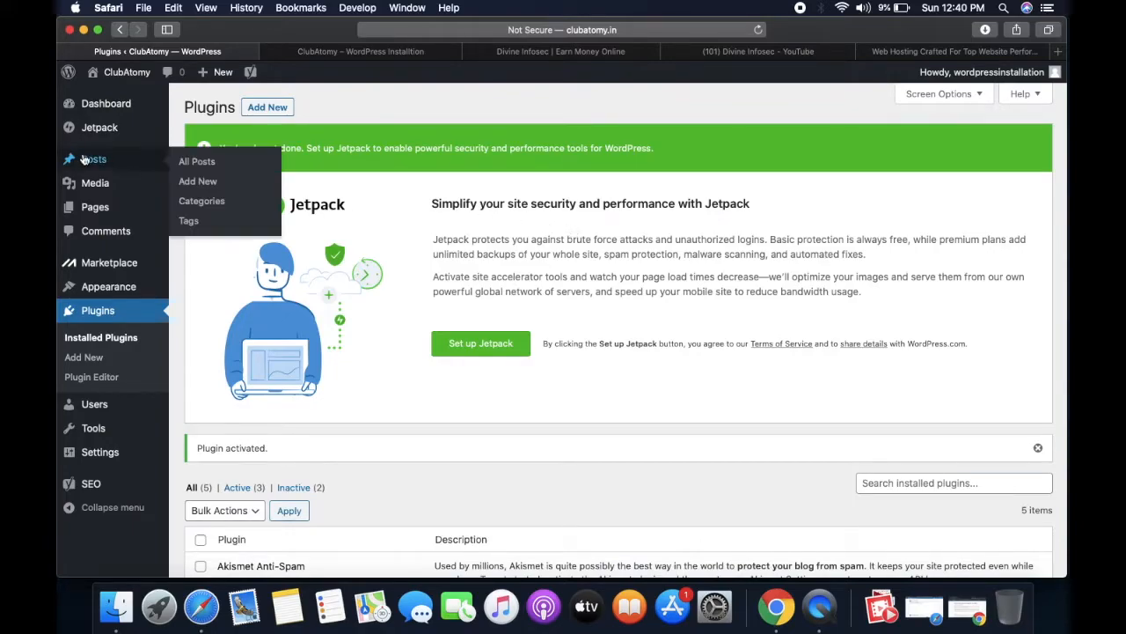
pyautogui.click(201, 163)
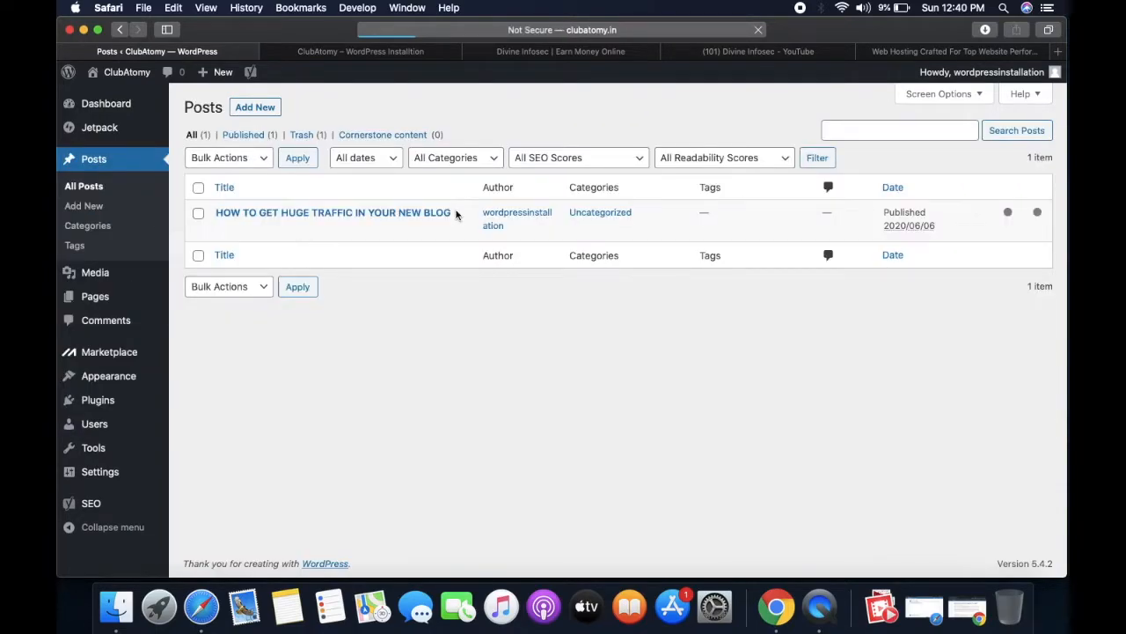
pyautogui.moveTo(223, 226)
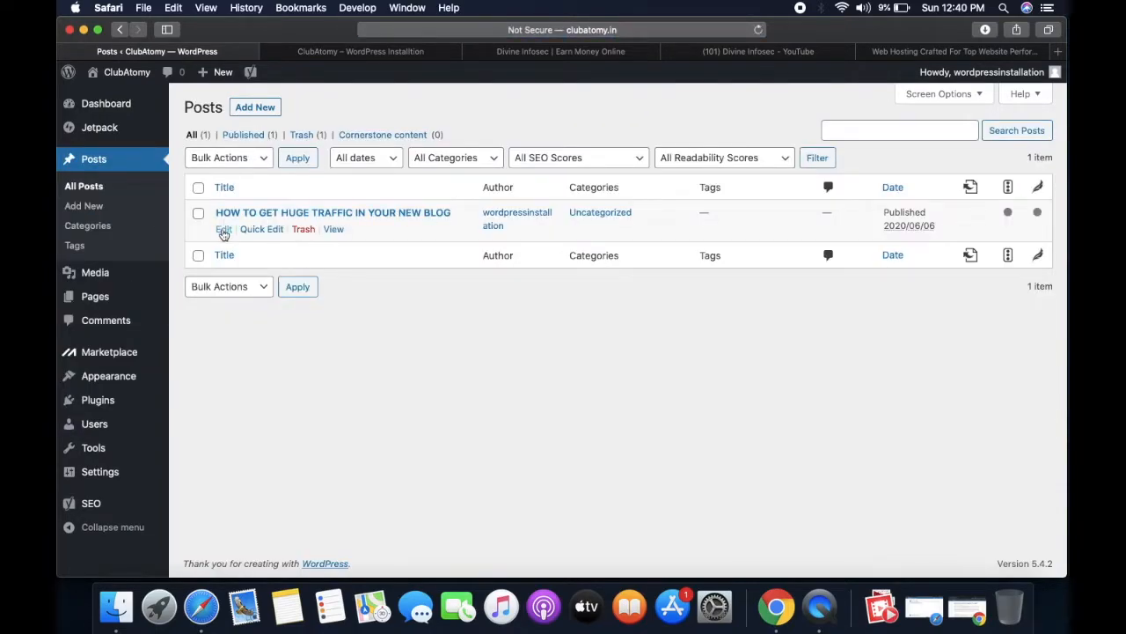
pyautogui.click(224, 231)
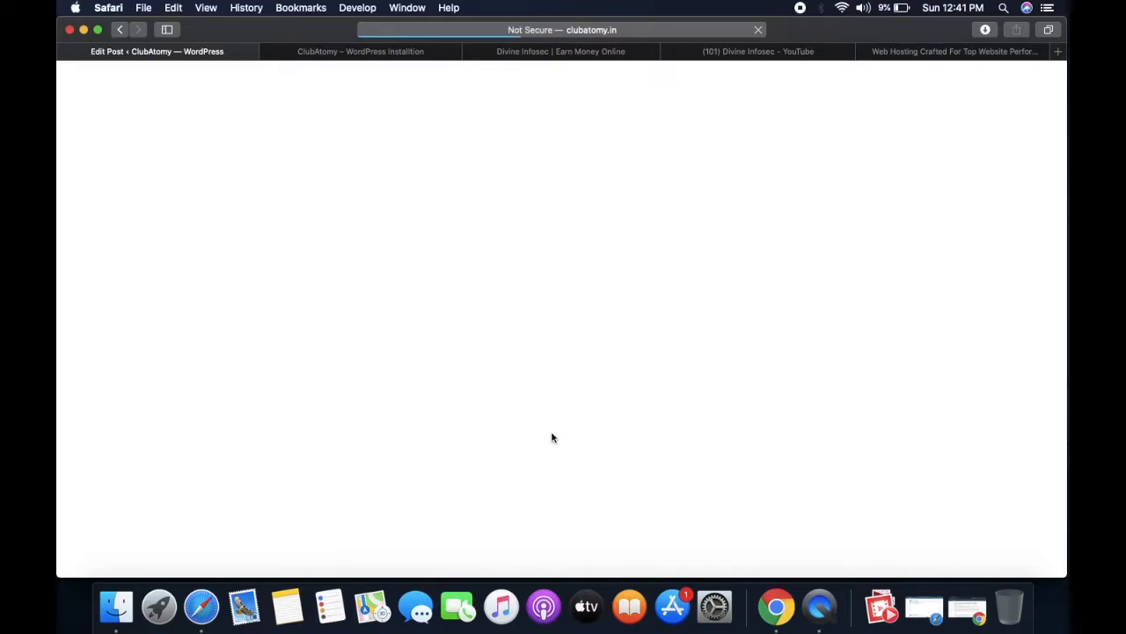
pyautogui.scroll(-10, 551, 438)
pyautogui.scroll(-20, 552, 438)
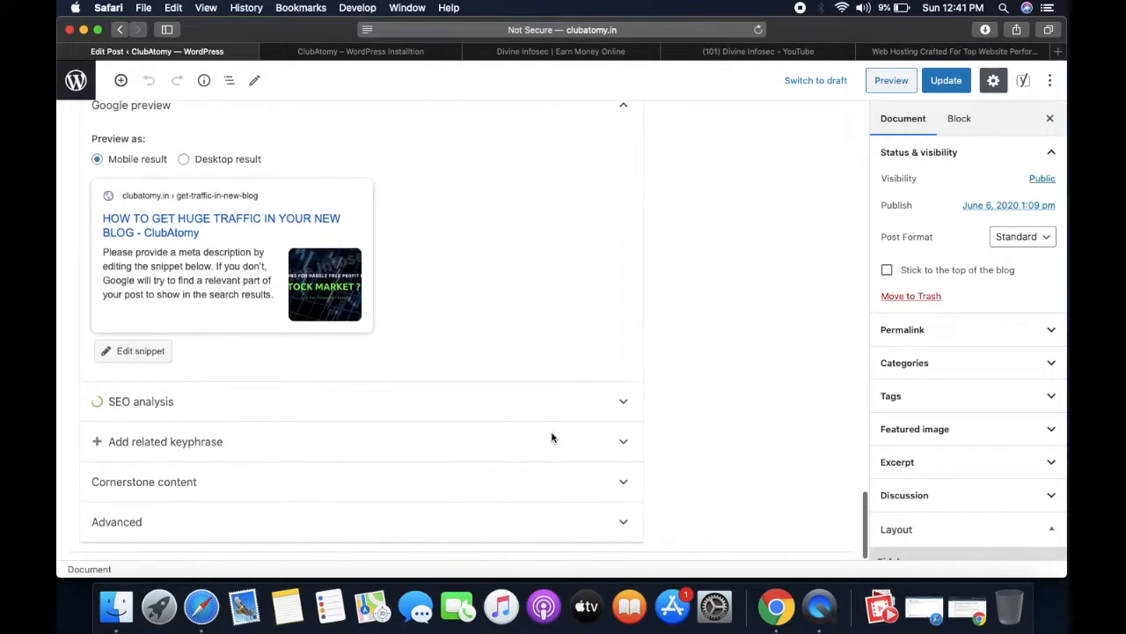
pyautogui.scroll(5, 498, 305)
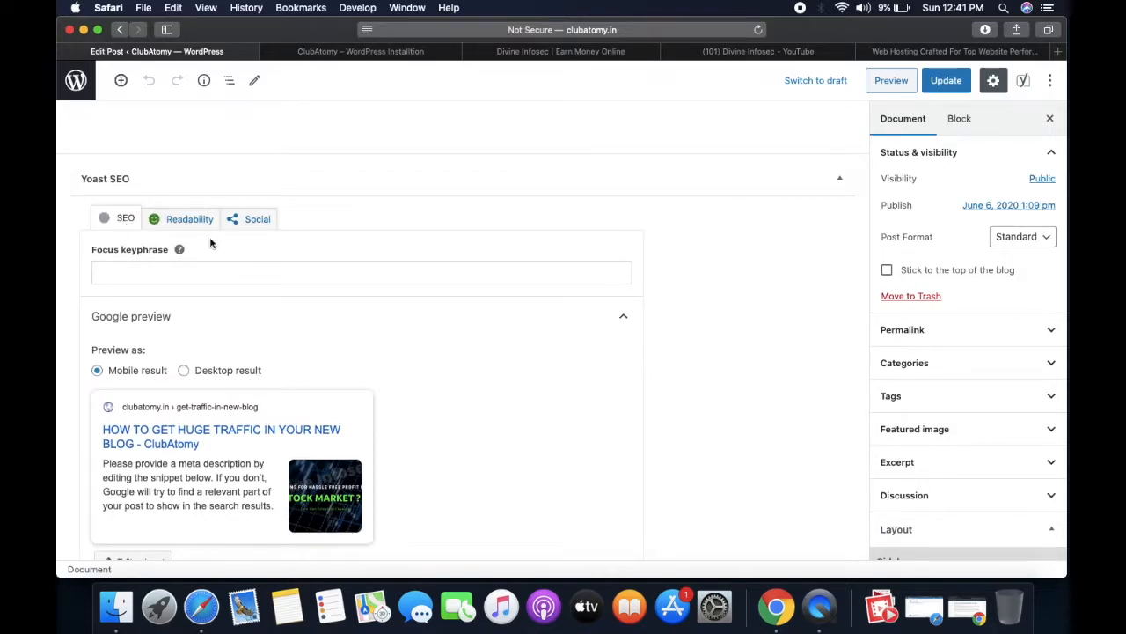
pyautogui.scroll(-5, 449, 405)
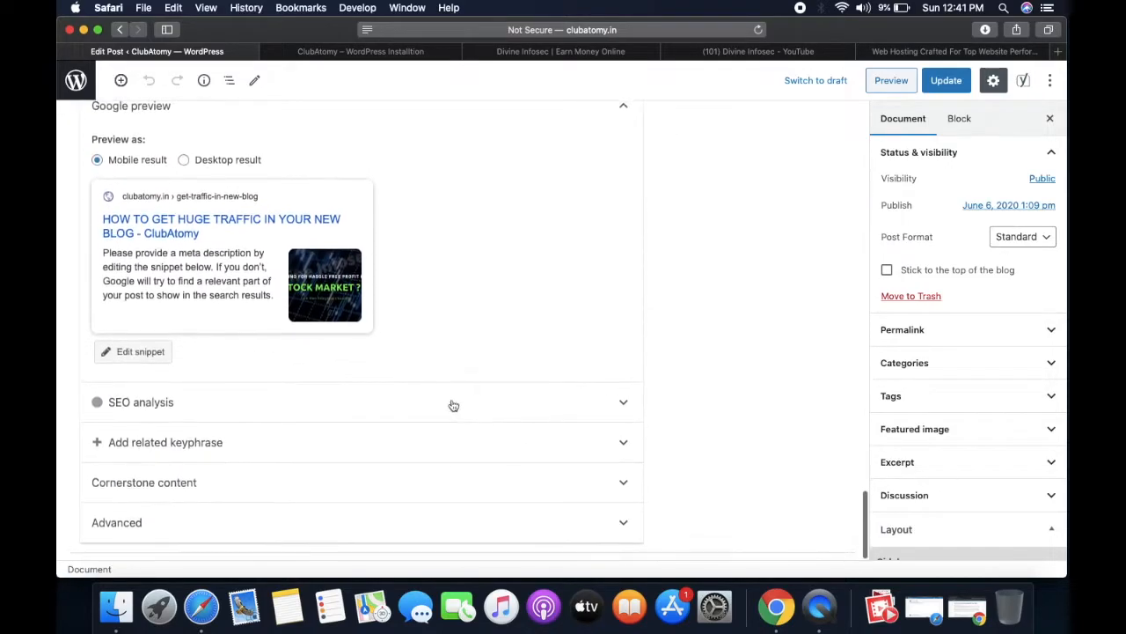
pyautogui.click(495, 407)
pyautogui.scroll(5, 422, 455)
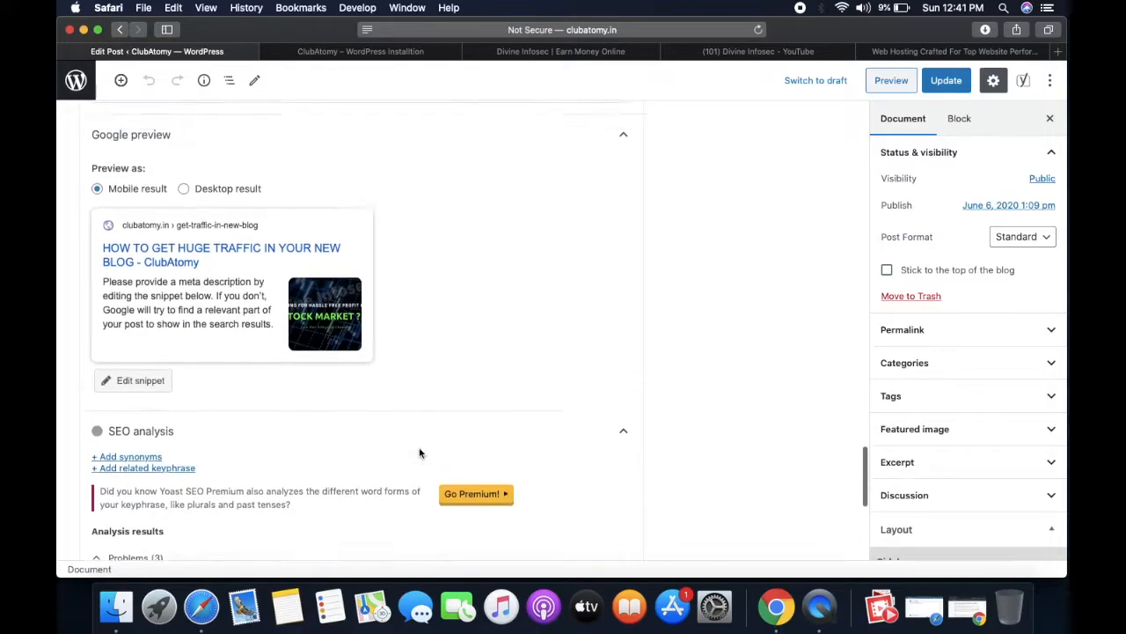
# Set the post's Yoast SEO focus keyphrase to "traffic".
pyautogui.click(271, 280)
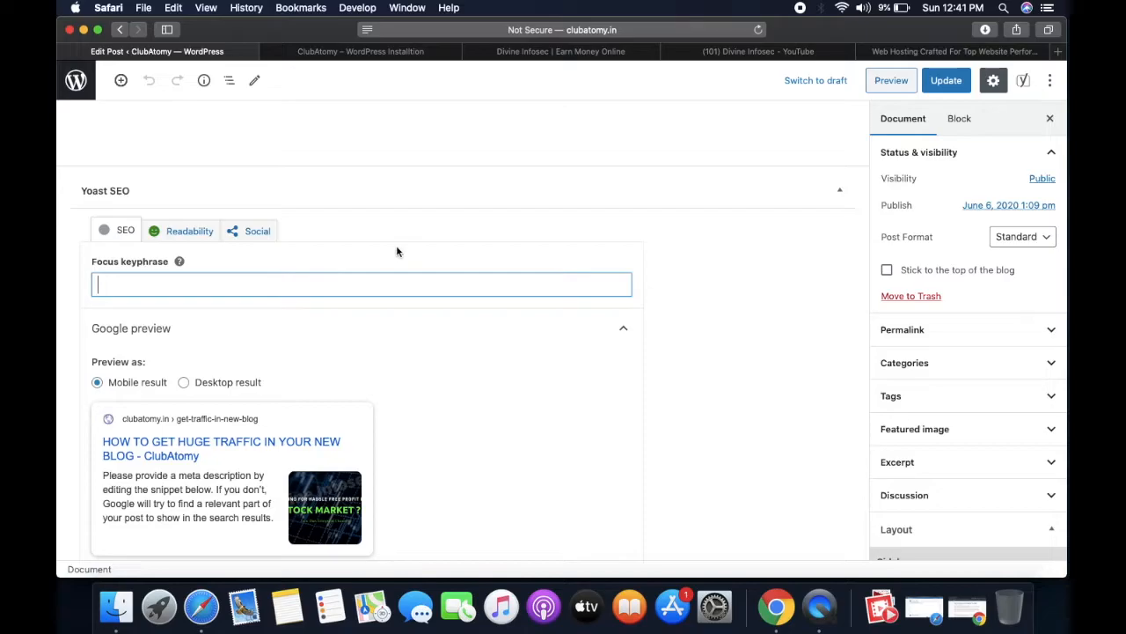
pyautogui.scroll(20, 385, 123)
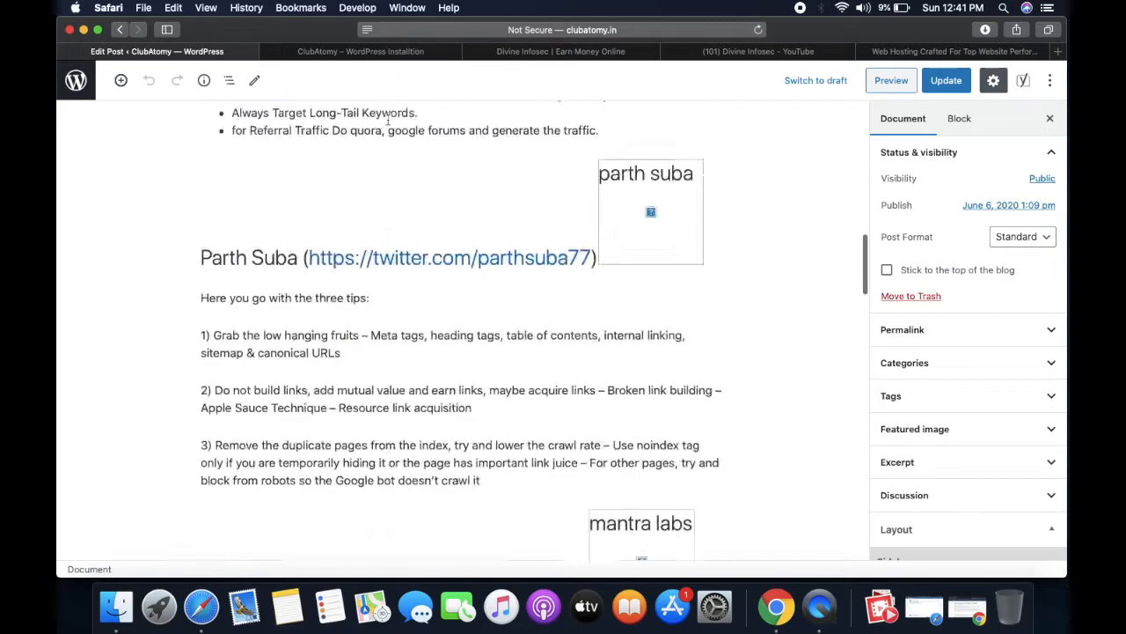
pyautogui.scroll(-20, 395, 305)
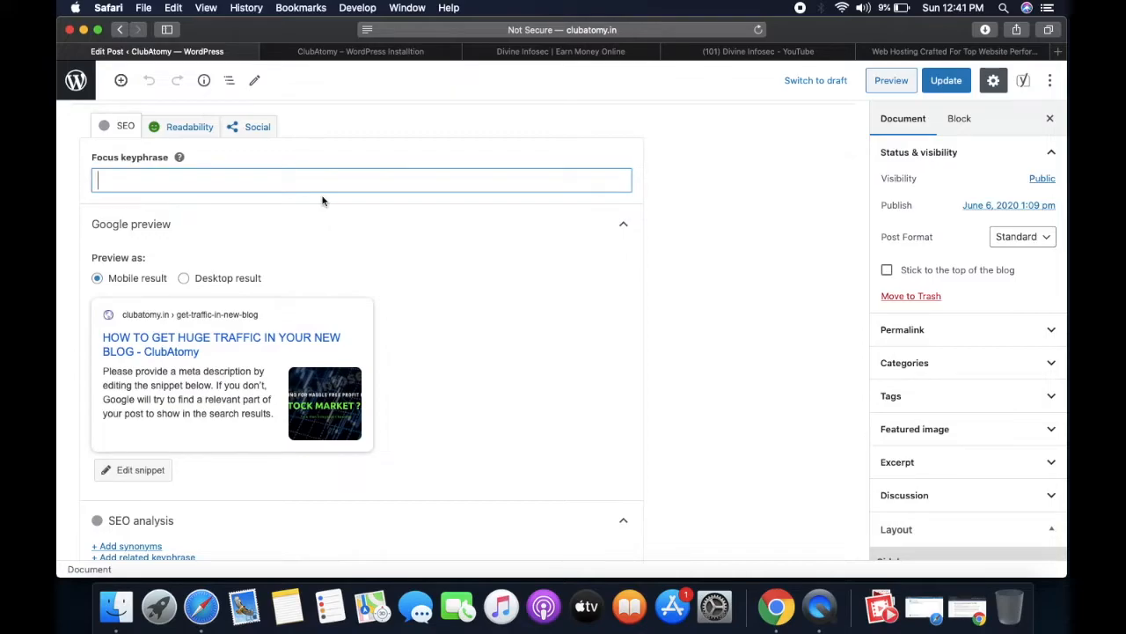
pyautogui.write('traffic')
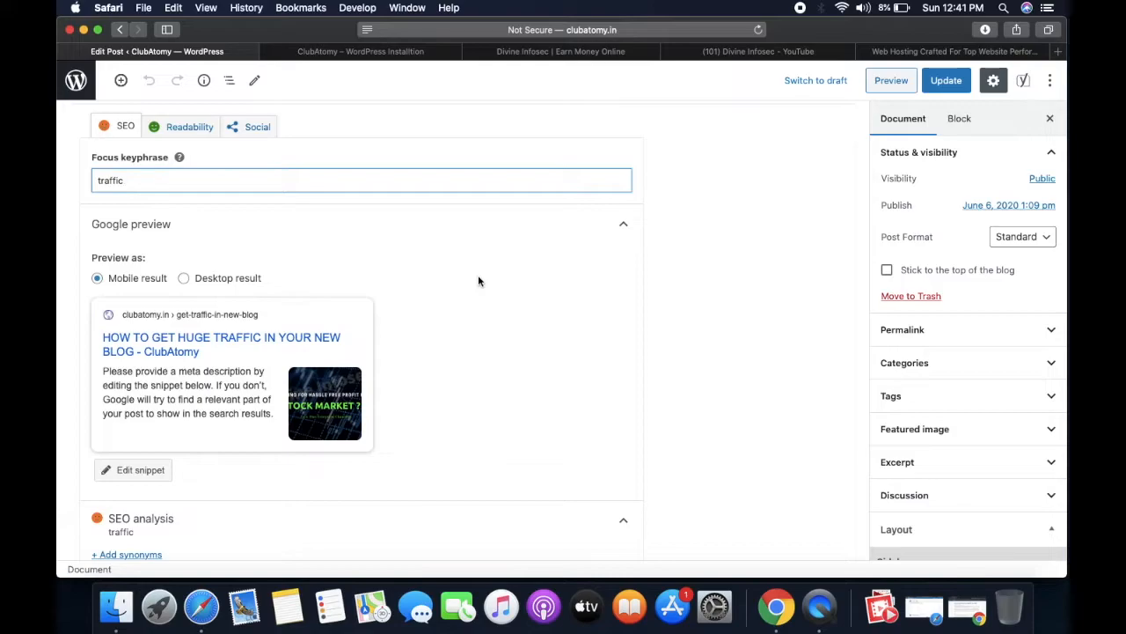
# Review the SEO analysis results for the keyphrase, update the post and return to the posts list.
pyautogui.scroll(-5, 478, 278)
pyautogui.scroll(2, 478, 278)
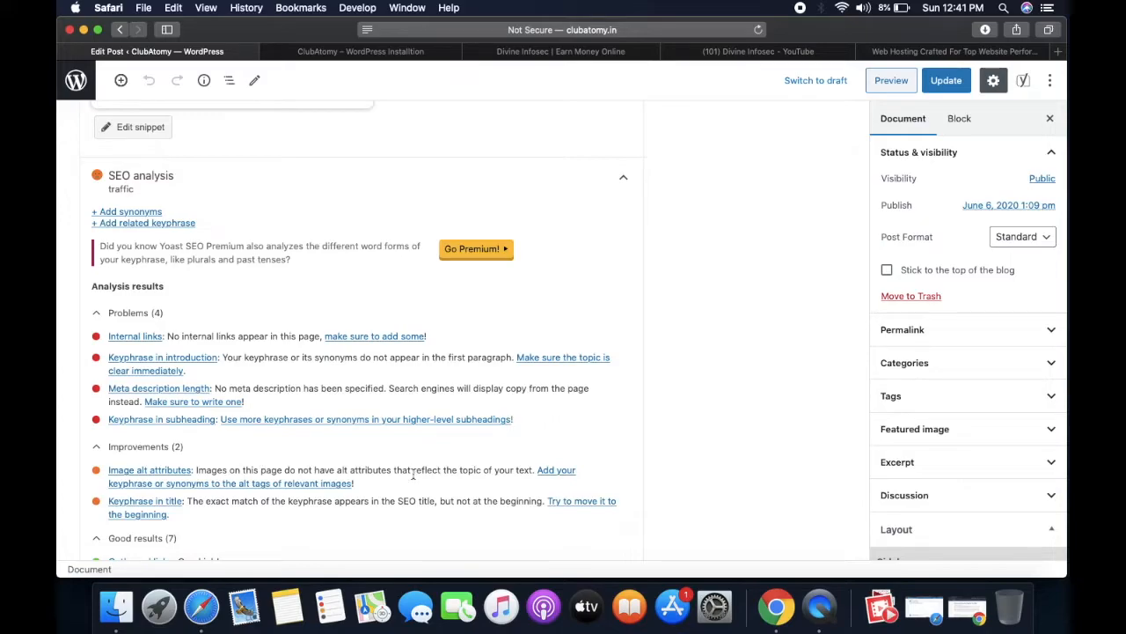
pyautogui.scroll(-4, 414, 470)
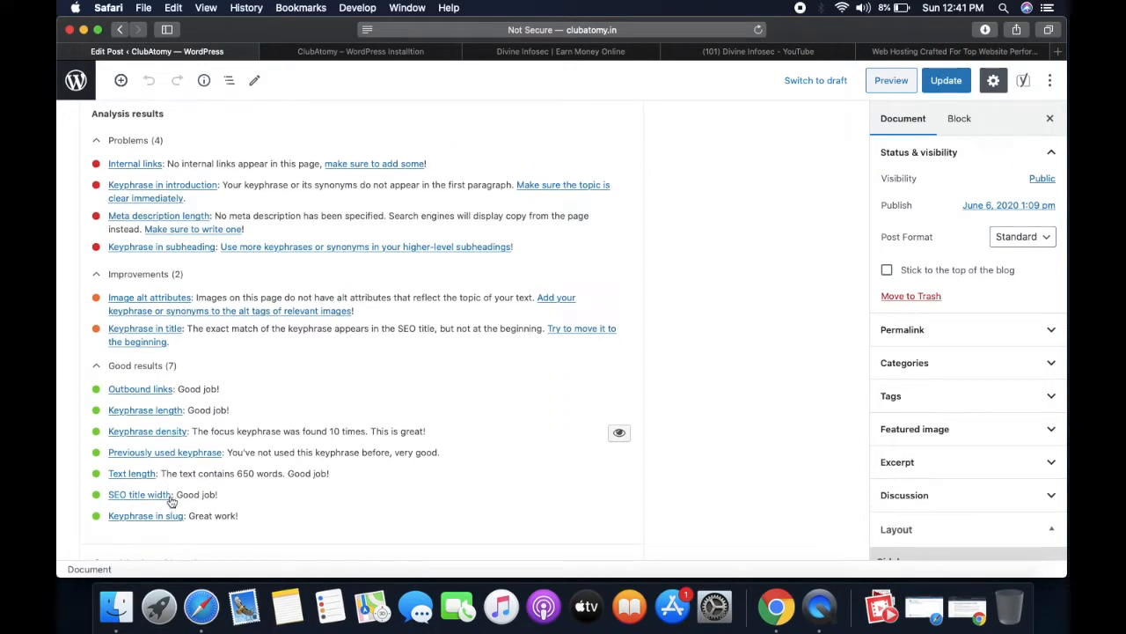
pyautogui.scroll(2, 401, 429)
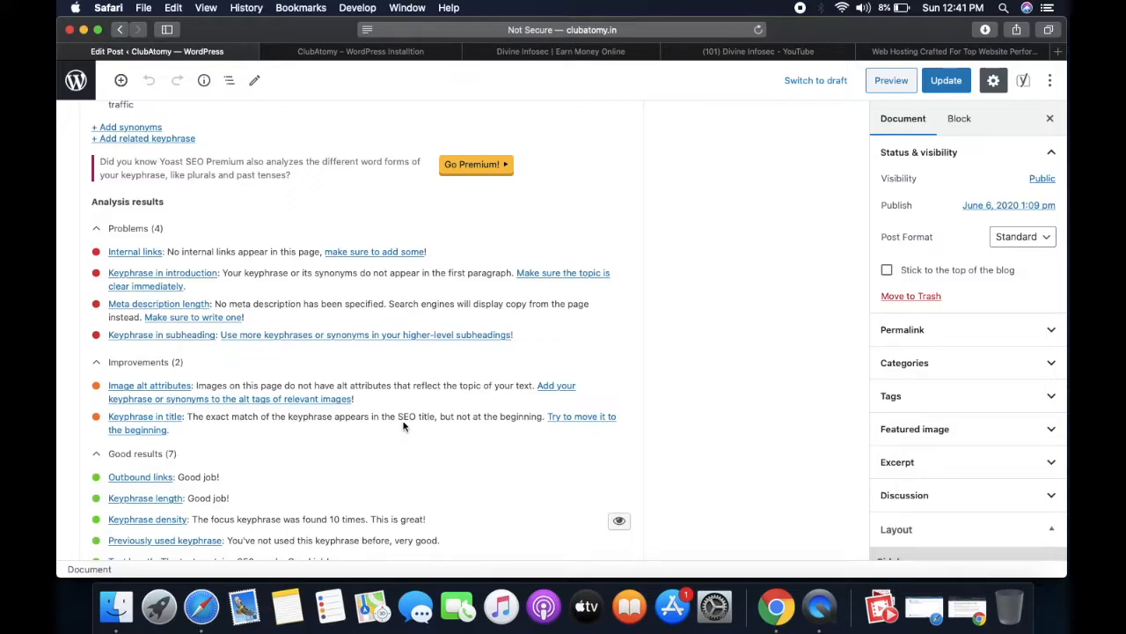
pyautogui.click(943, 82)
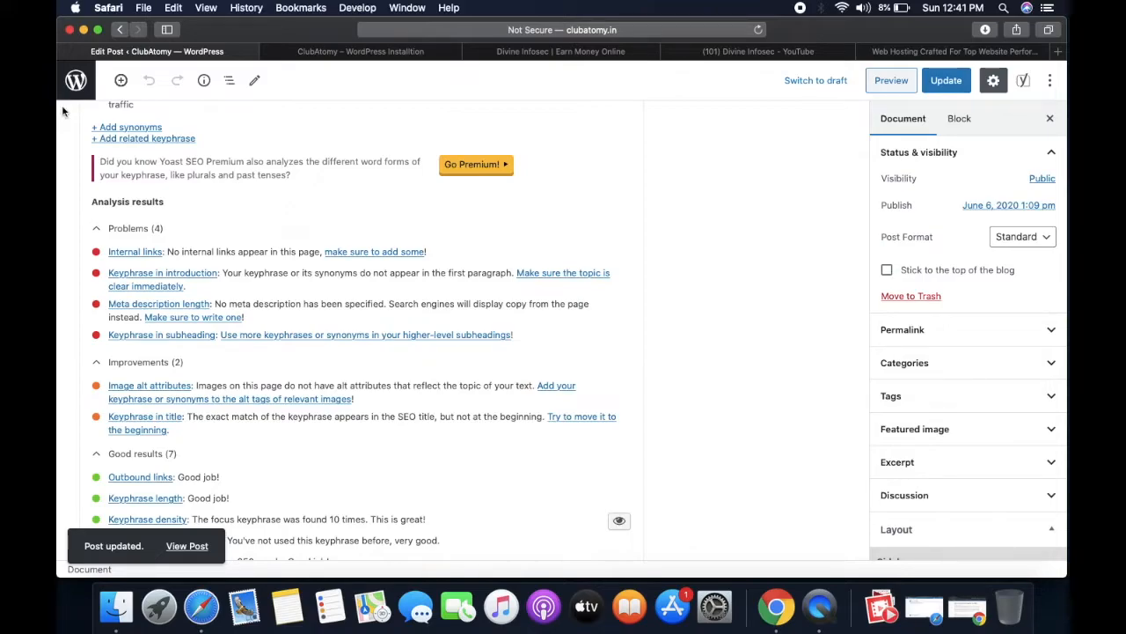
pyautogui.click(76, 80)
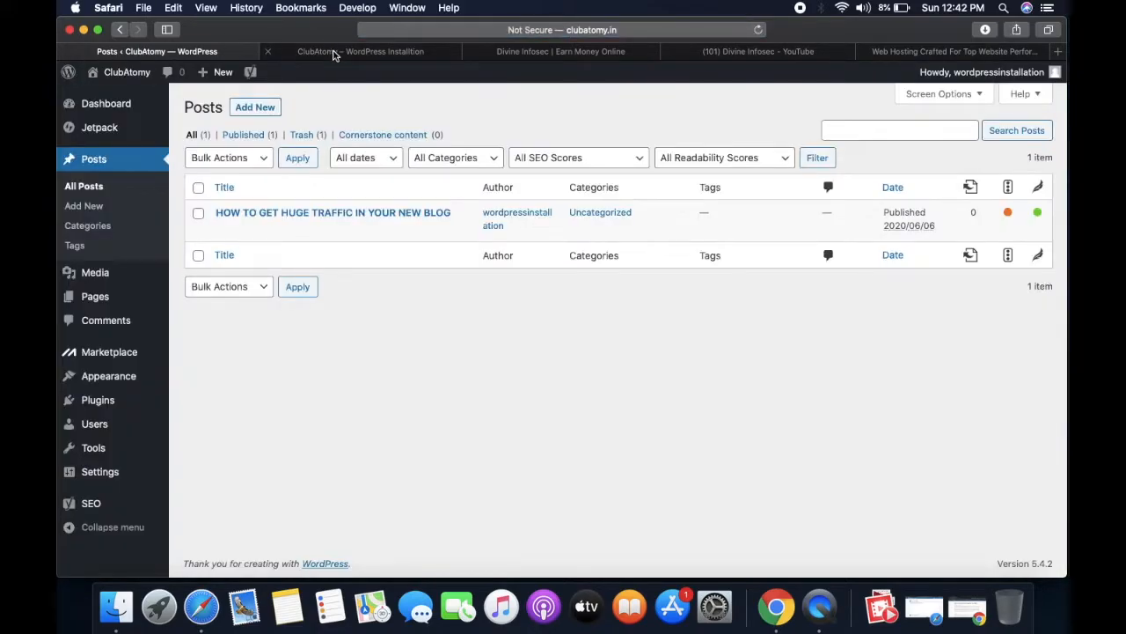
# View the live ClubAtomy home page, and look through the playlists and home section of the Divine Infosec YouTube channel.
pyautogui.click(334, 53)
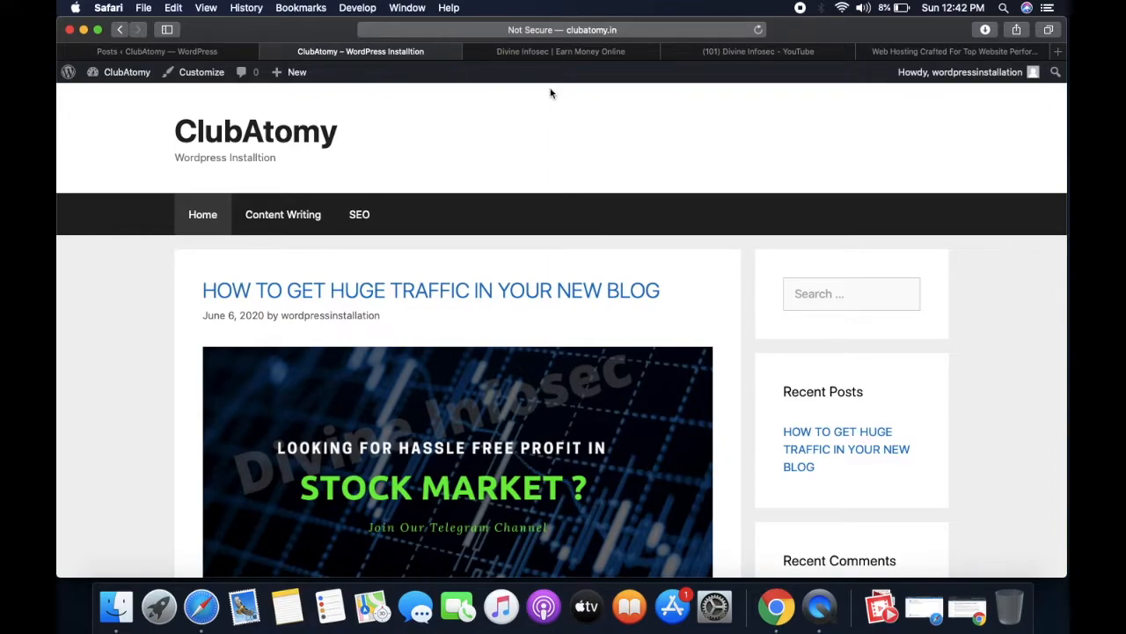
pyautogui.click(747, 52)
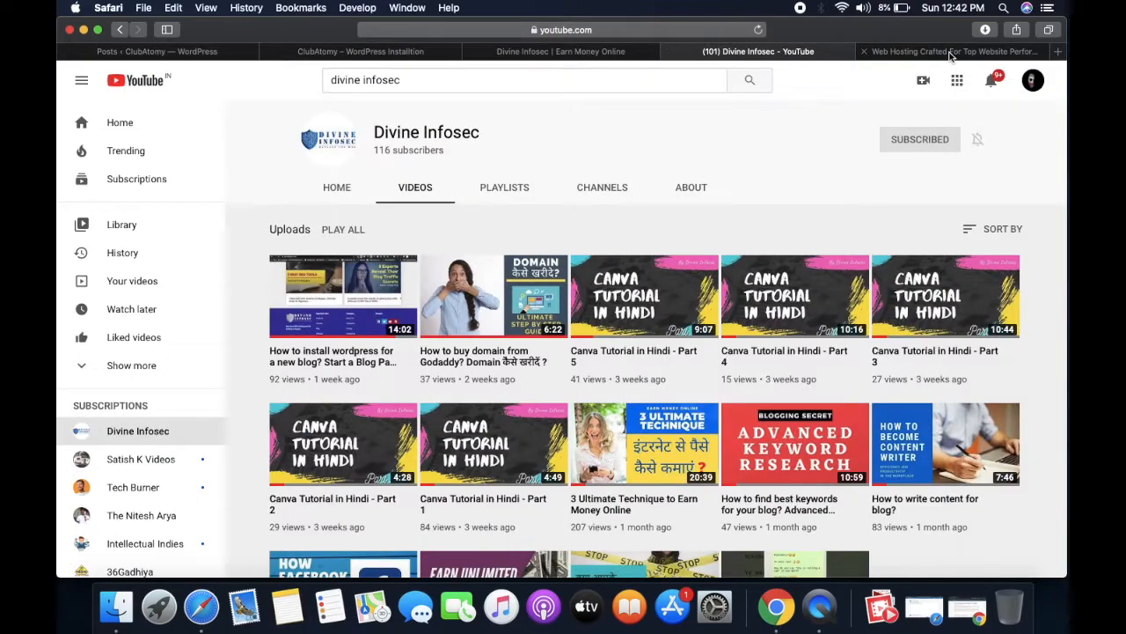
pyautogui.click(951, 53)
pyautogui.click(766, 53)
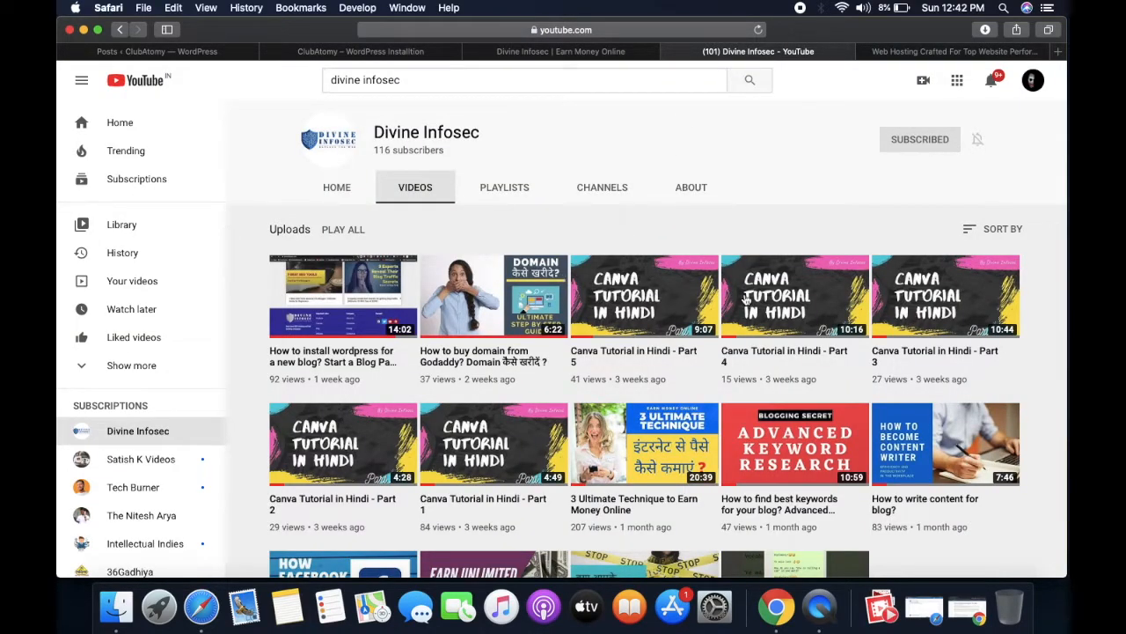
pyautogui.click(511, 192)
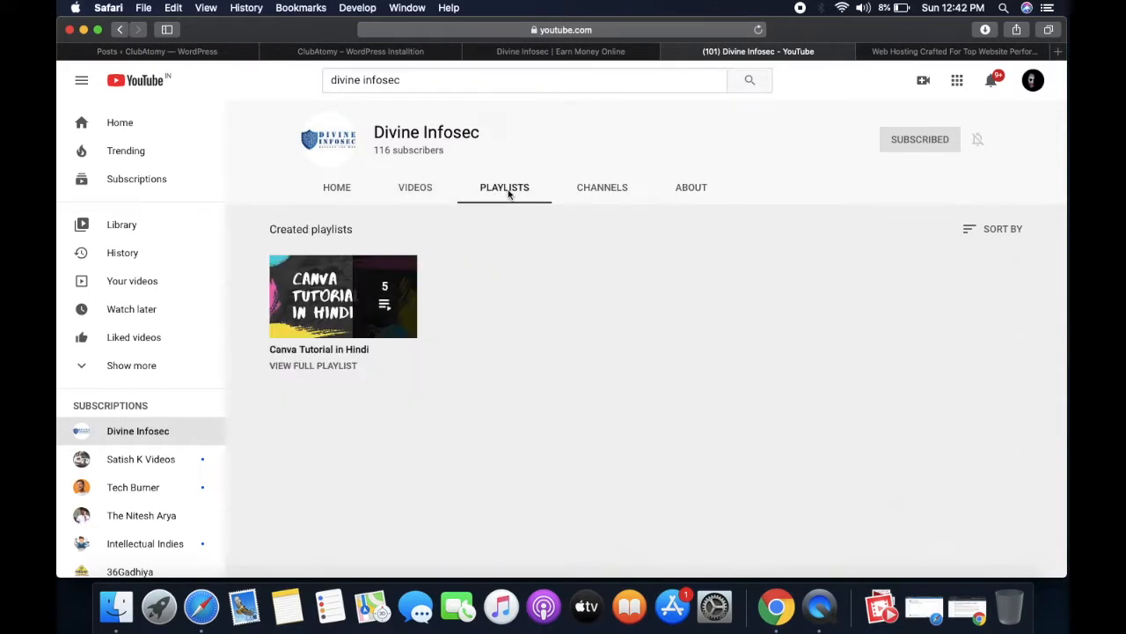
pyautogui.click(335, 190)
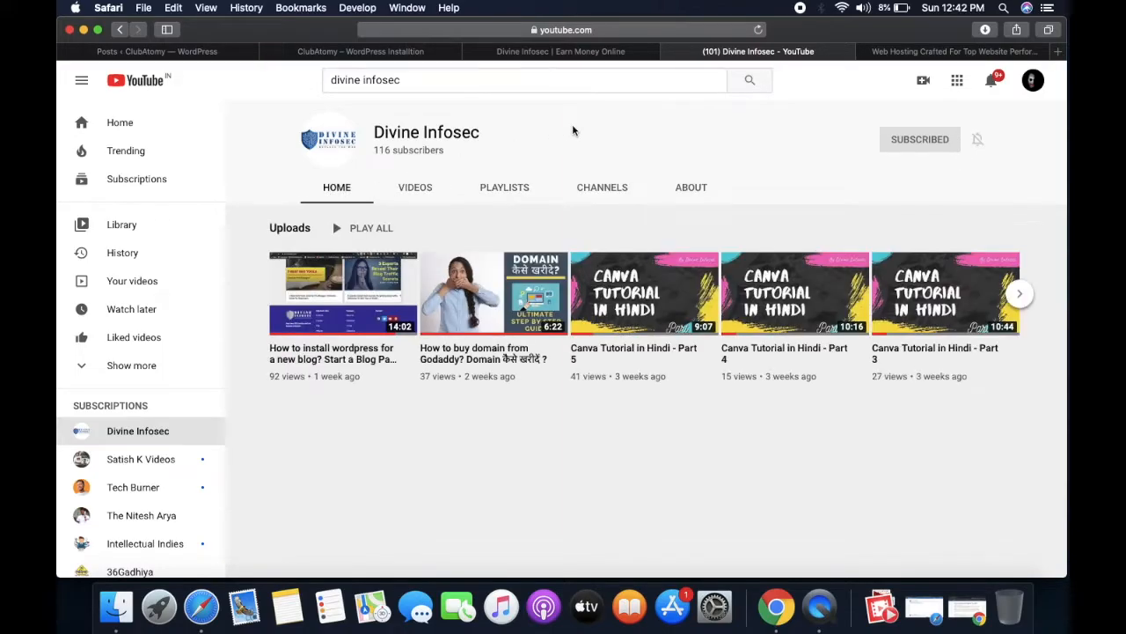
# Open canva.com in a new browser tab.
pyautogui.press('super+t')
pyautogui.write('canva.com')
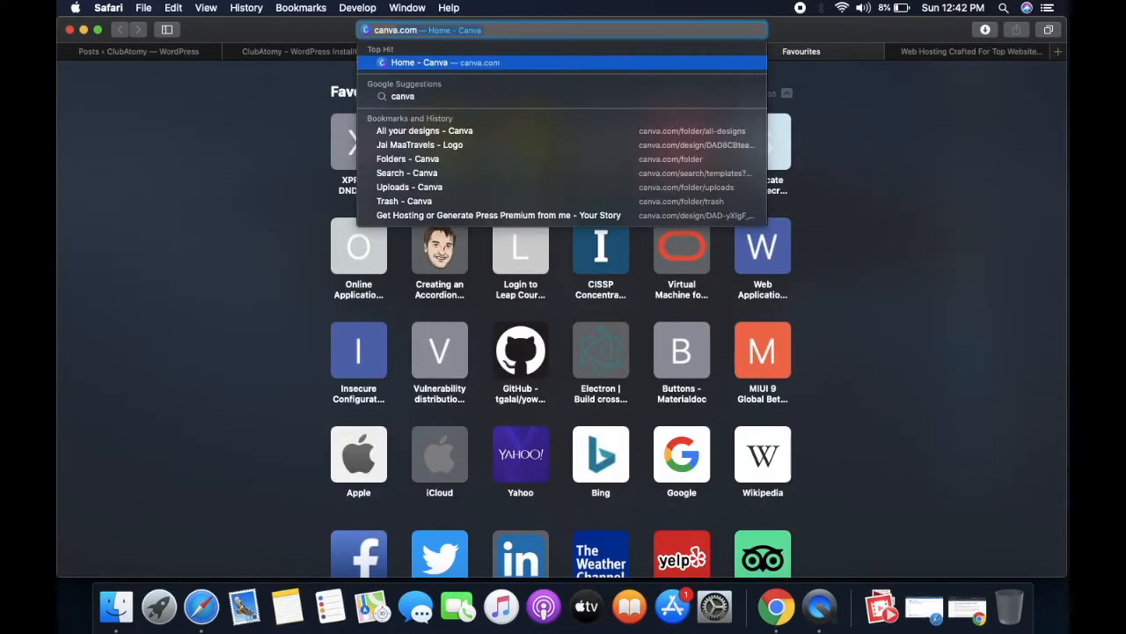
pyautogui.press('Return')
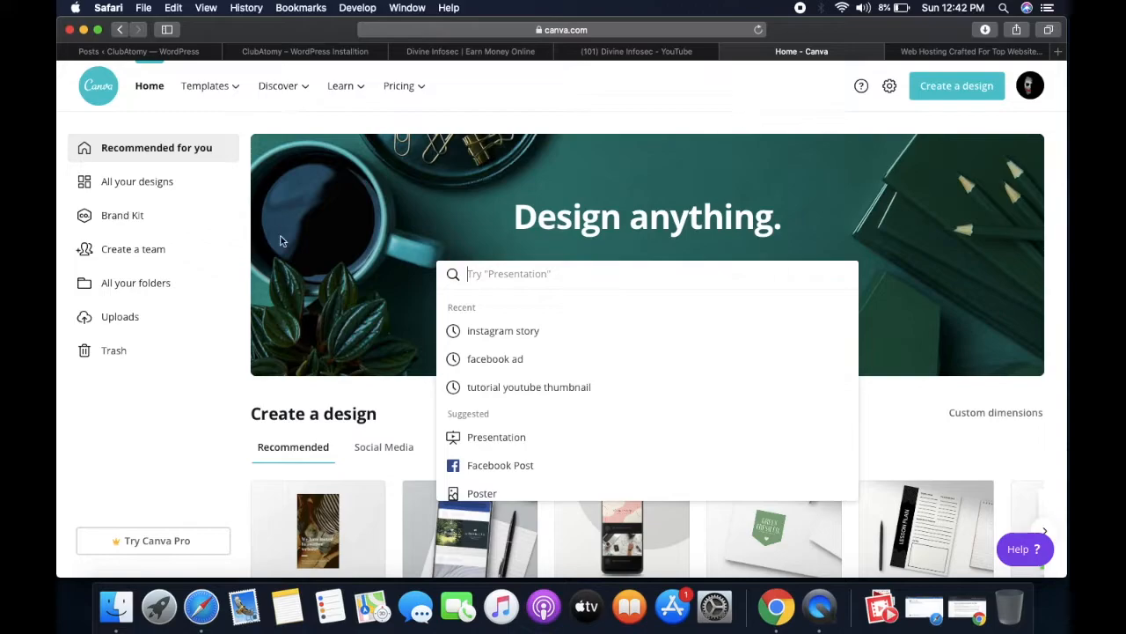
# Search Canva for Logo designs and start a design from the purple SHURIKEN ninja template.
pyautogui.write('logo')
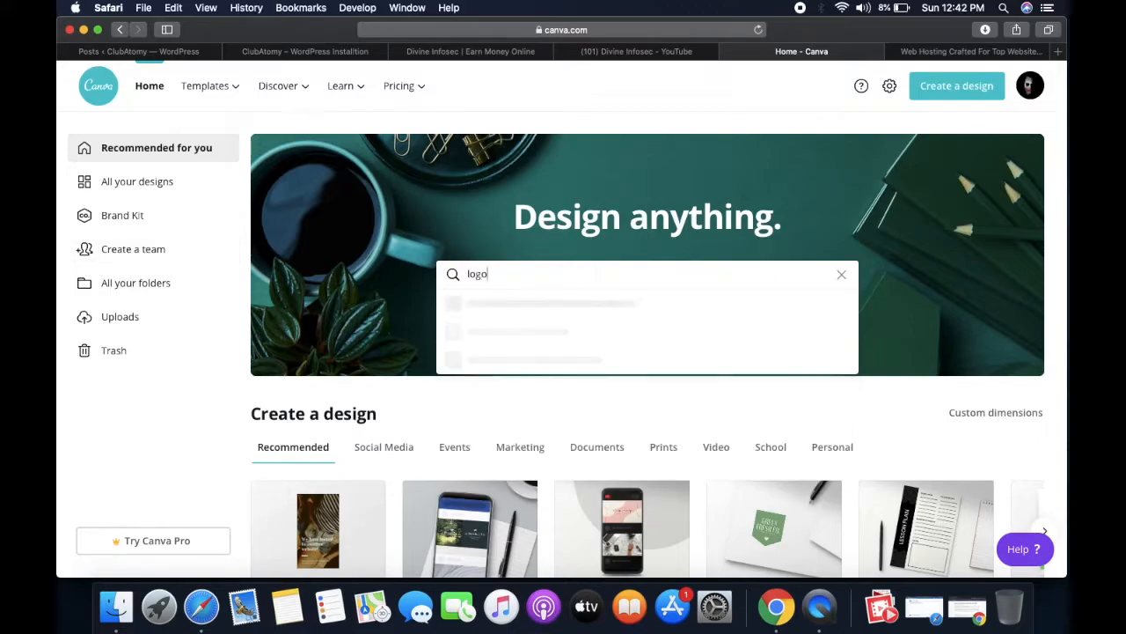
pyautogui.press('Down')
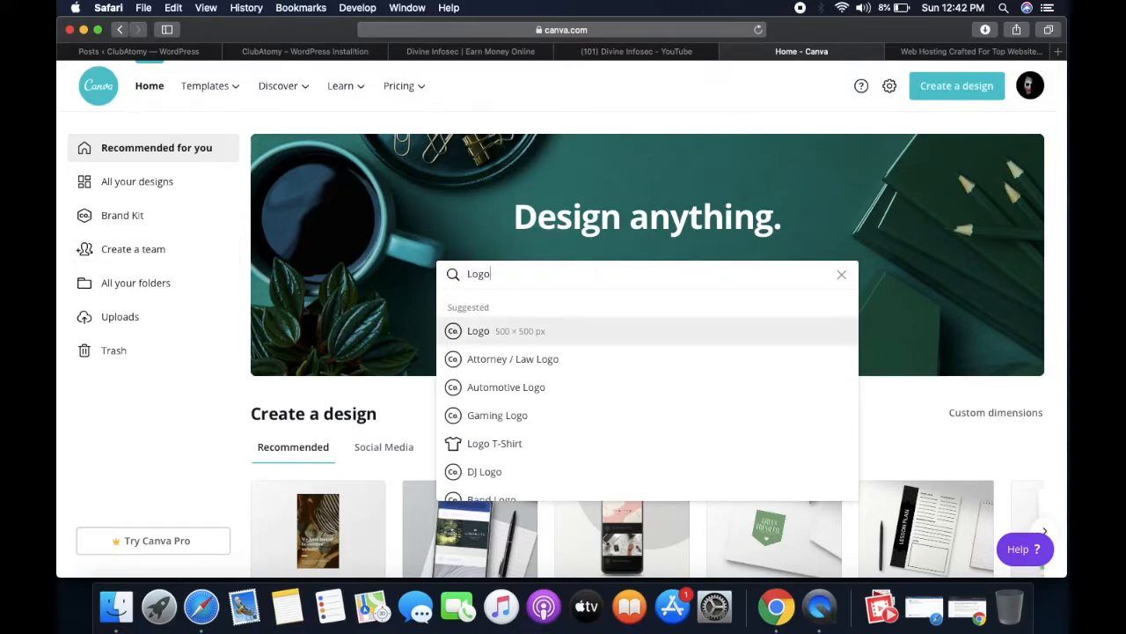
pyautogui.press('Return')
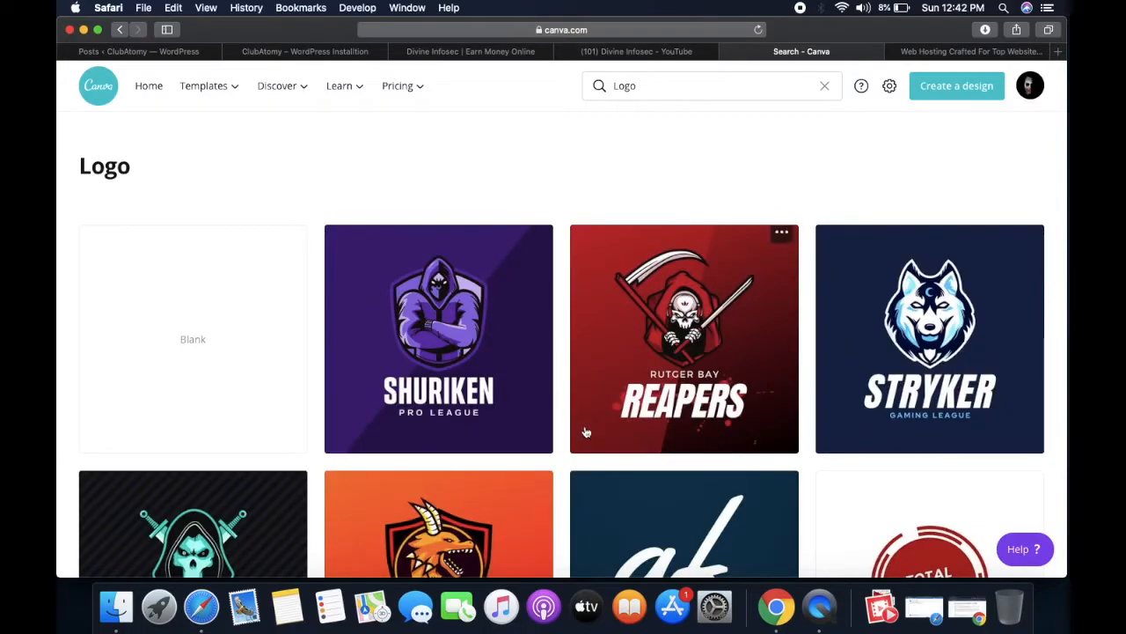
pyautogui.click(409, 313)
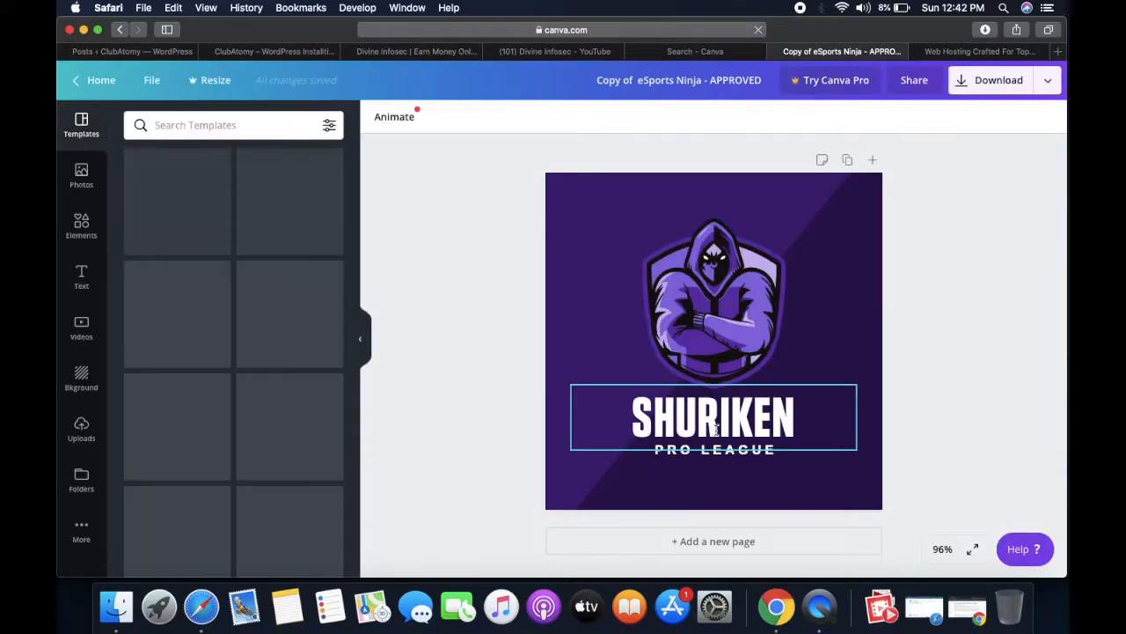
# Replace the logo's title with CLUB ATOMY and its subtitle with SEO AGENCY.
pyautogui.doubleClick(714, 429)
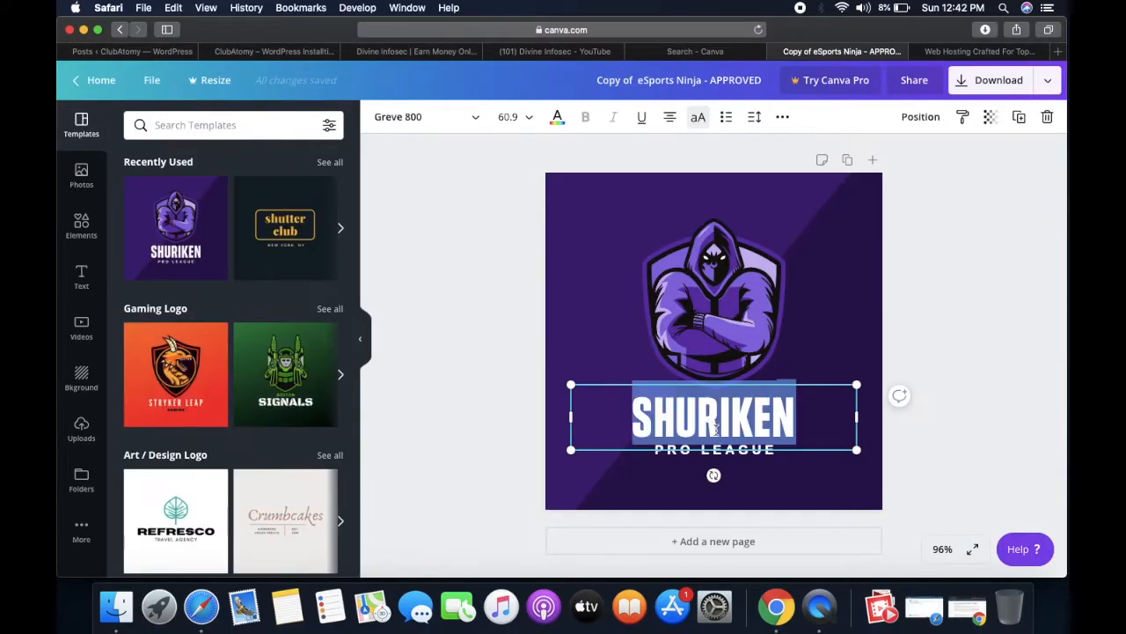
pyautogui.write('CLUB ATOMY')
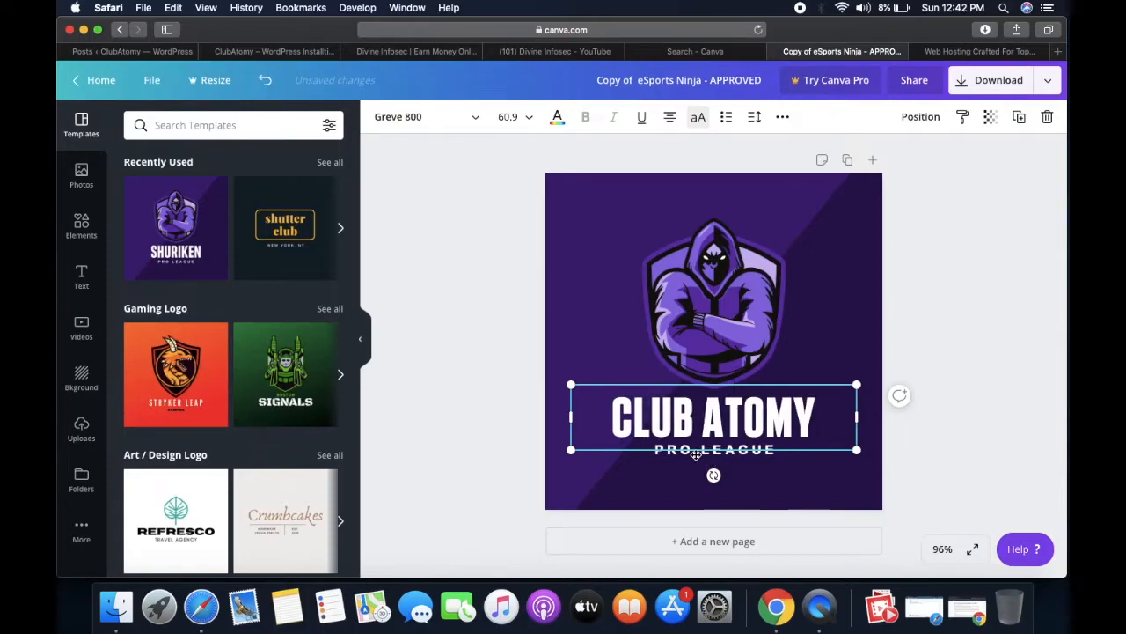
pyautogui.click(690, 454)
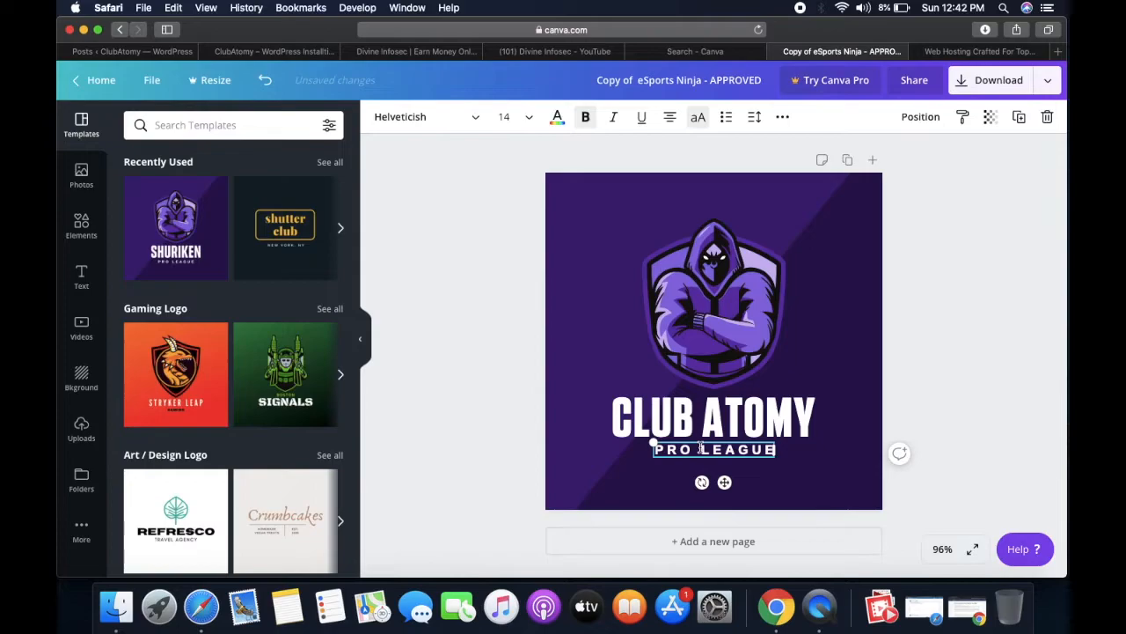
pyautogui.click(700, 448)
pyautogui.write('SEO')
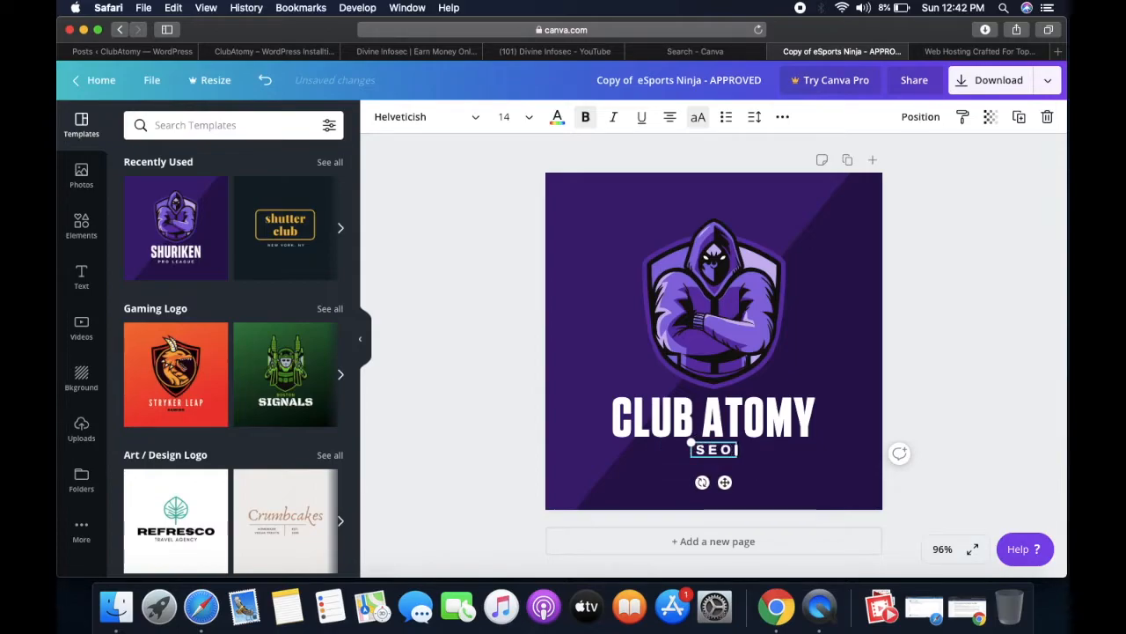
pyautogui.write(' AGENCY')
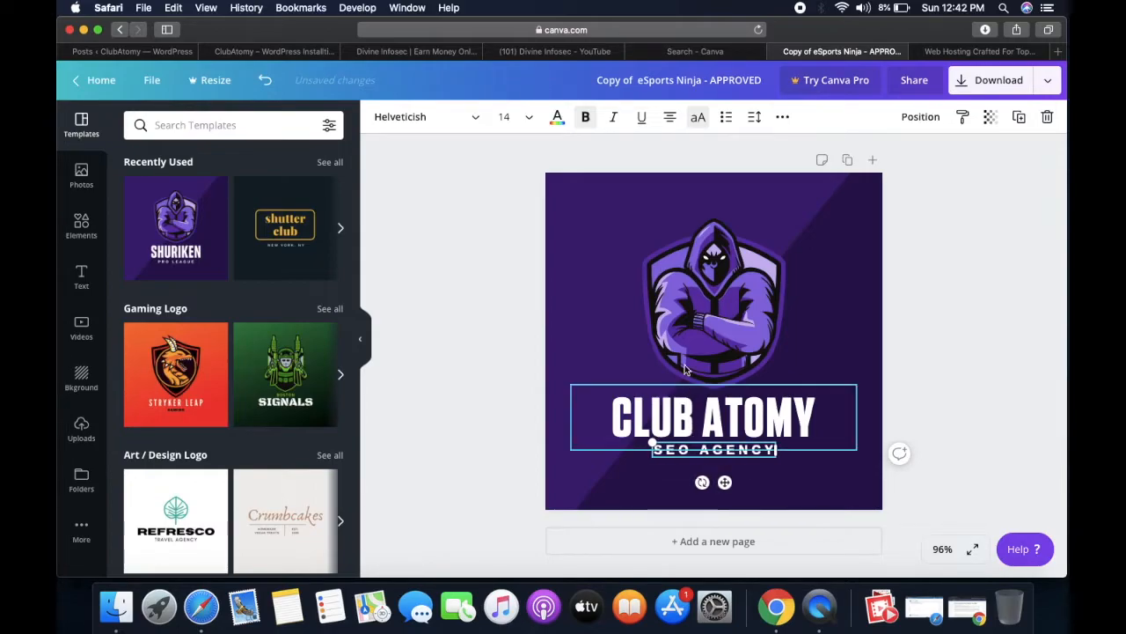
# Search the photos for "marketing" and look through the images for a replacement for the ninja emblem.
pyautogui.click(751, 291)
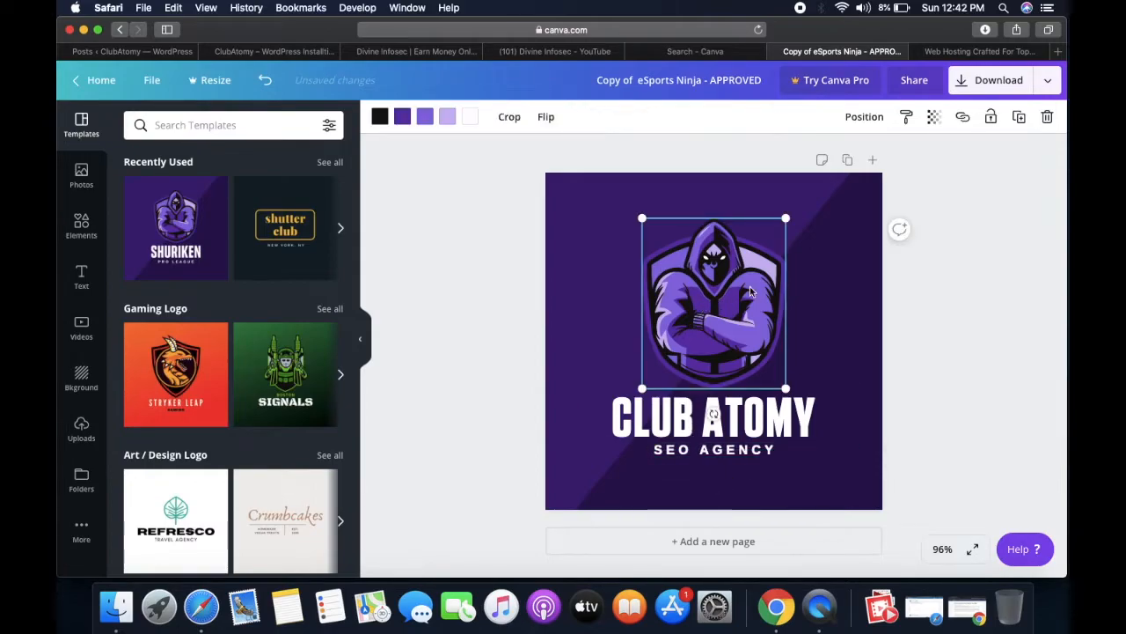
pyautogui.click(81, 175)
pyautogui.click(215, 126)
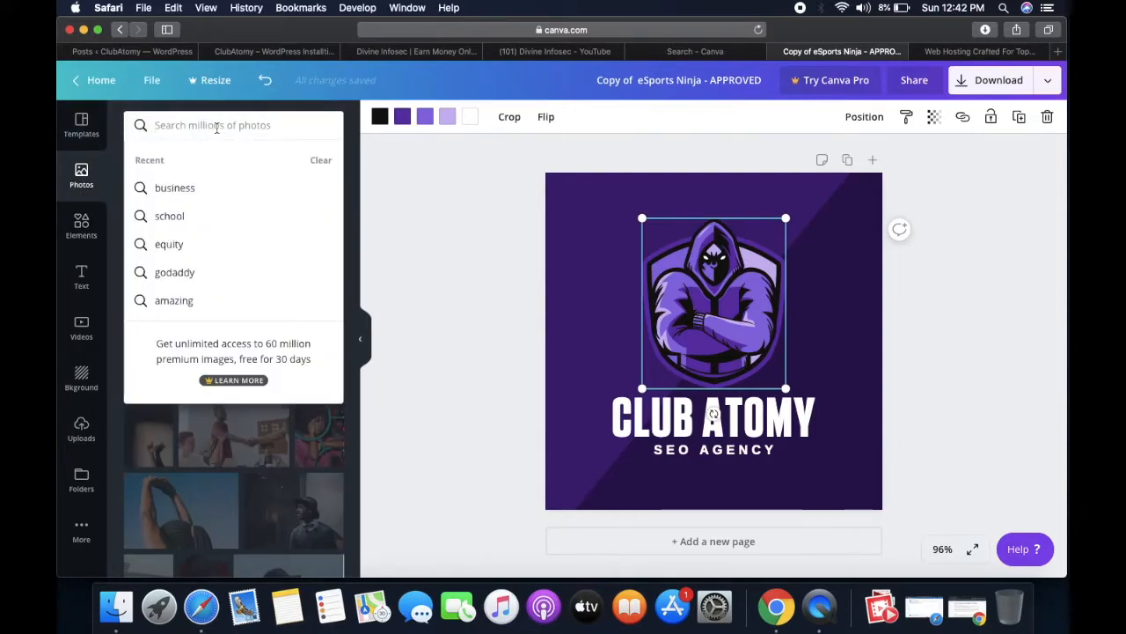
pyautogui.write('marketing')
pyautogui.press('Return')
pyautogui.scroll(-2, 206, 370)
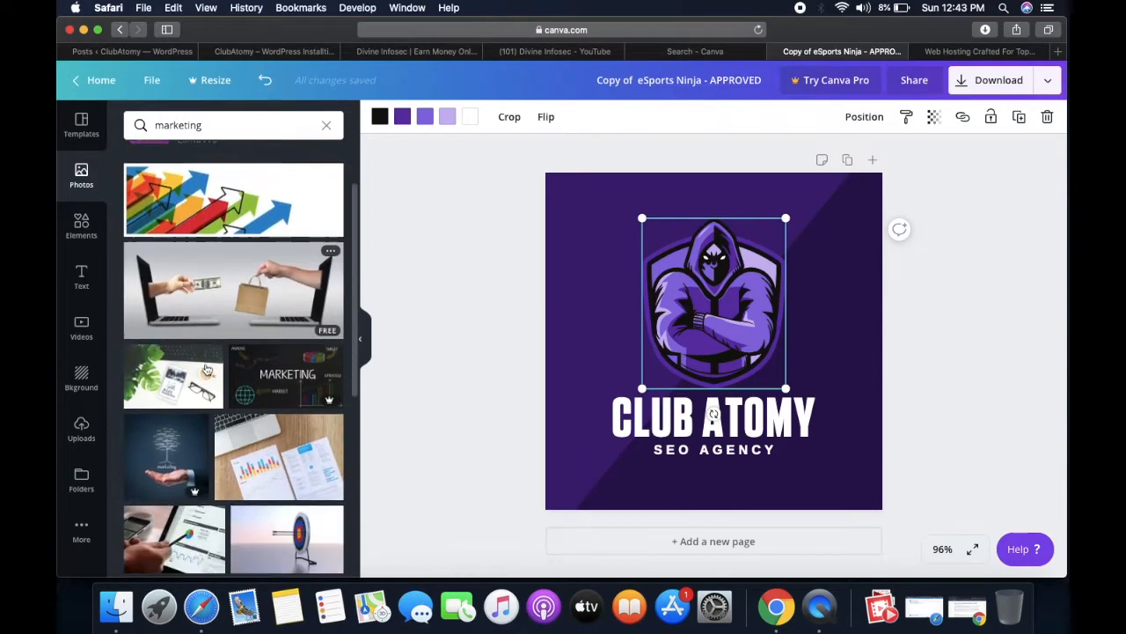
pyautogui.scroll(-3, 206, 369)
pyautogui.scroll(-2, 295, 431)
pyautogui.scroll(-5, 294, 431)
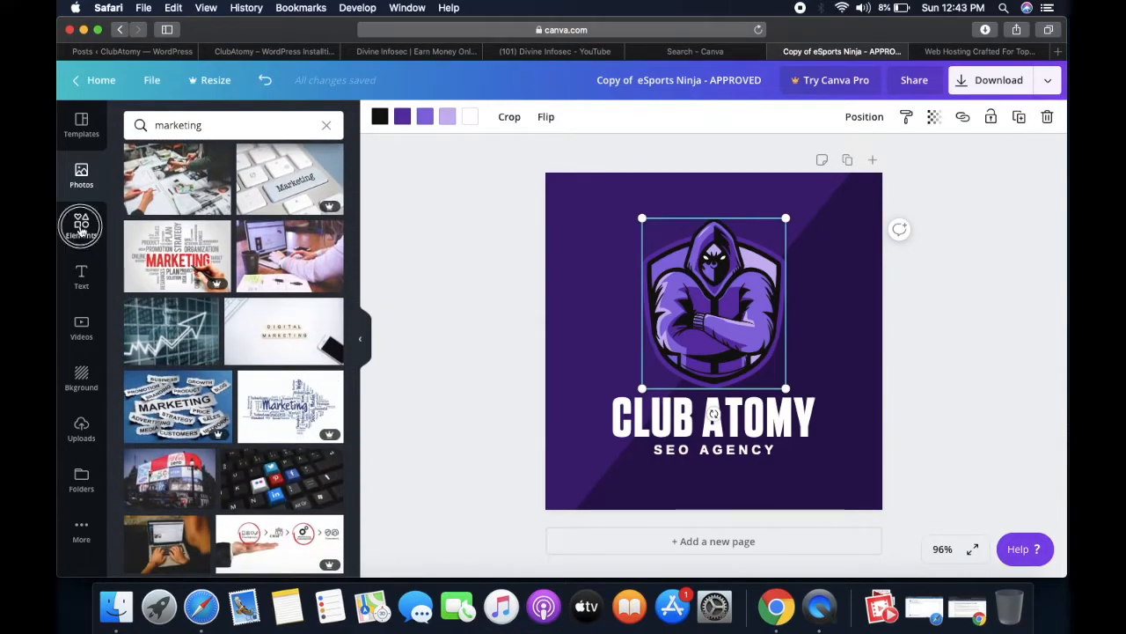
# Search the elements for "marketing" and add the free computer monitor graphic with the striped shop awning.
pyautogui.click(79, 230)
pyautogui.click(209, 125)
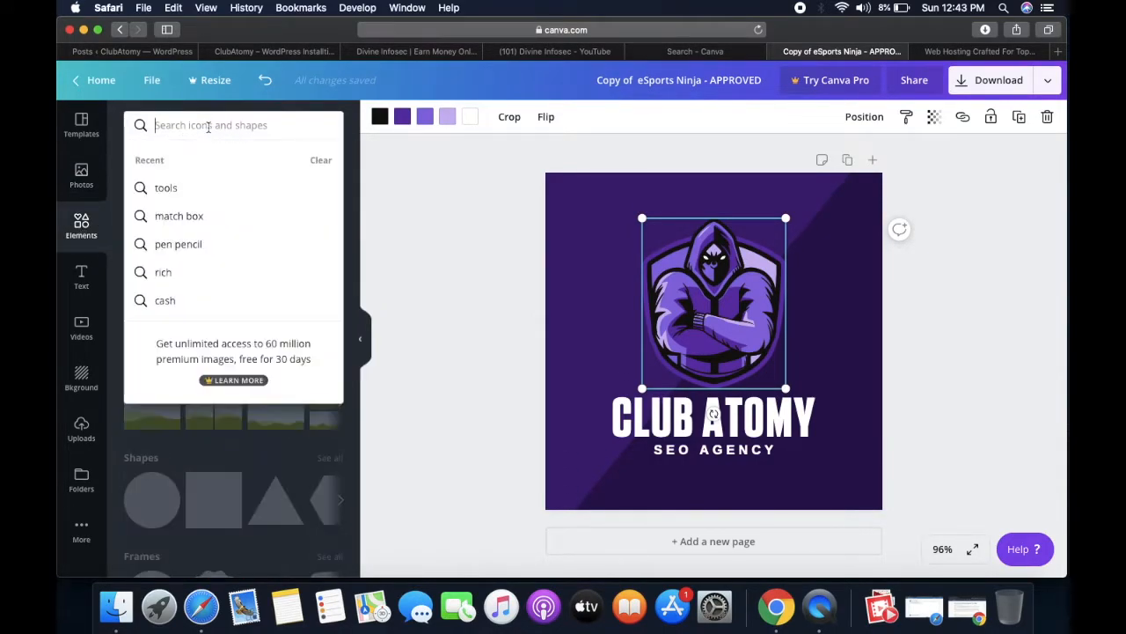
pyautogui.write('marketing')
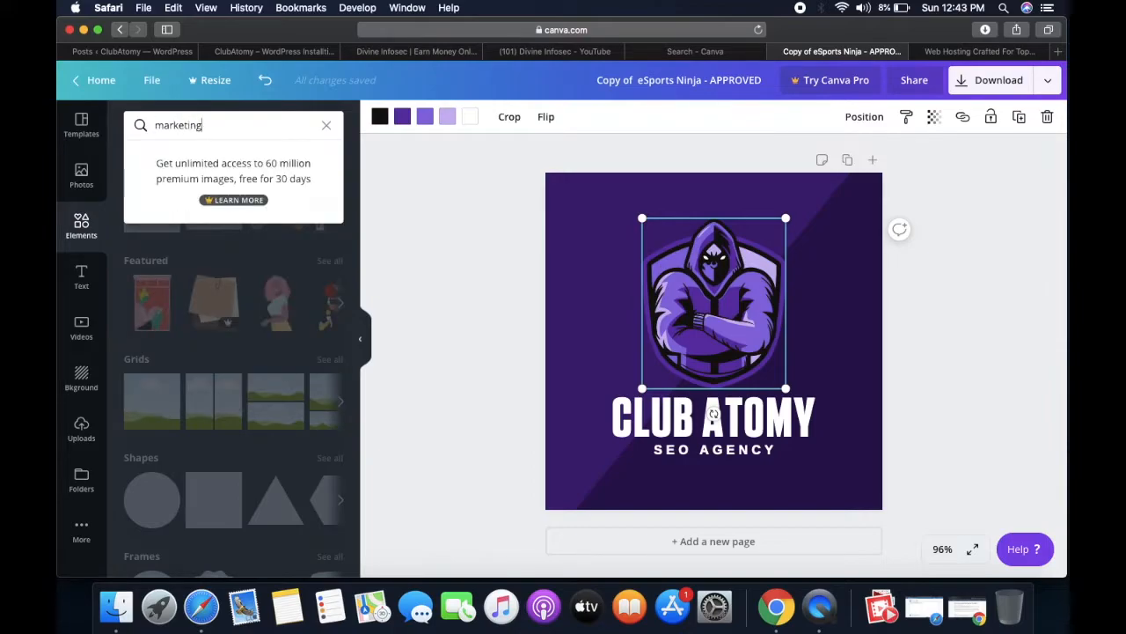
pyautogui.press('Return')
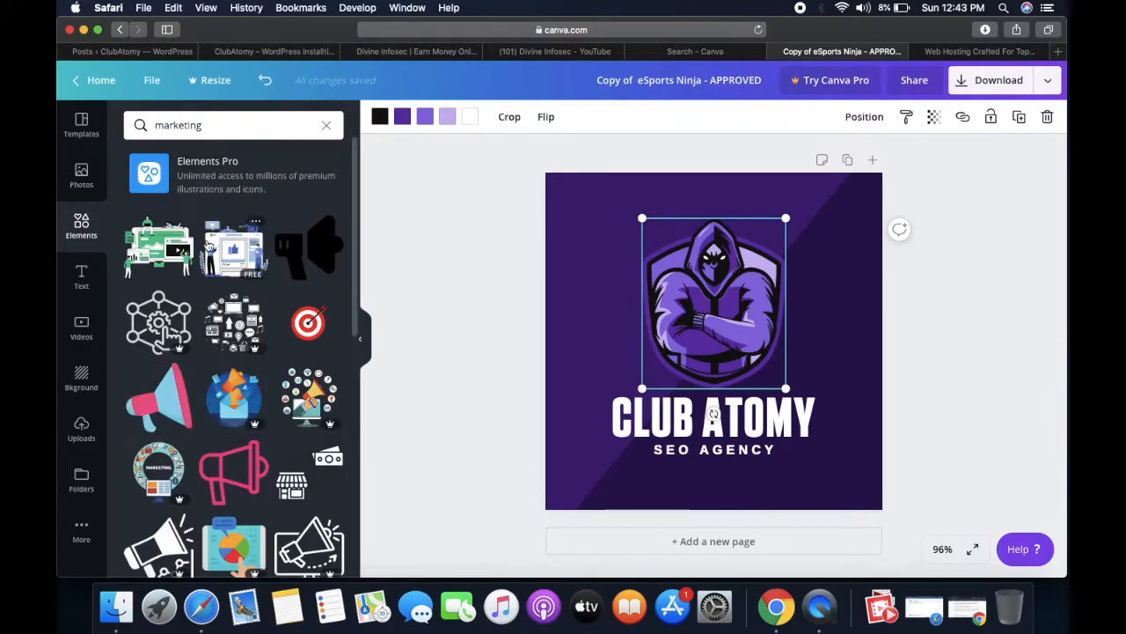
pyautogui.scroll(-3, 211, 264)
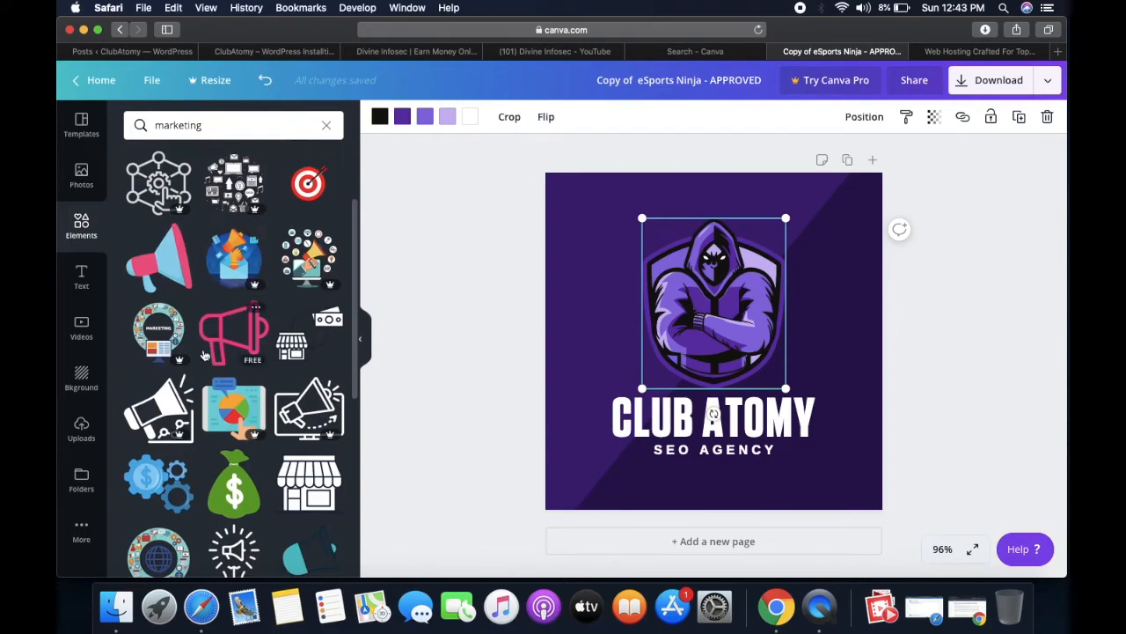
pyautogui.scroll(-5, 195, 384)
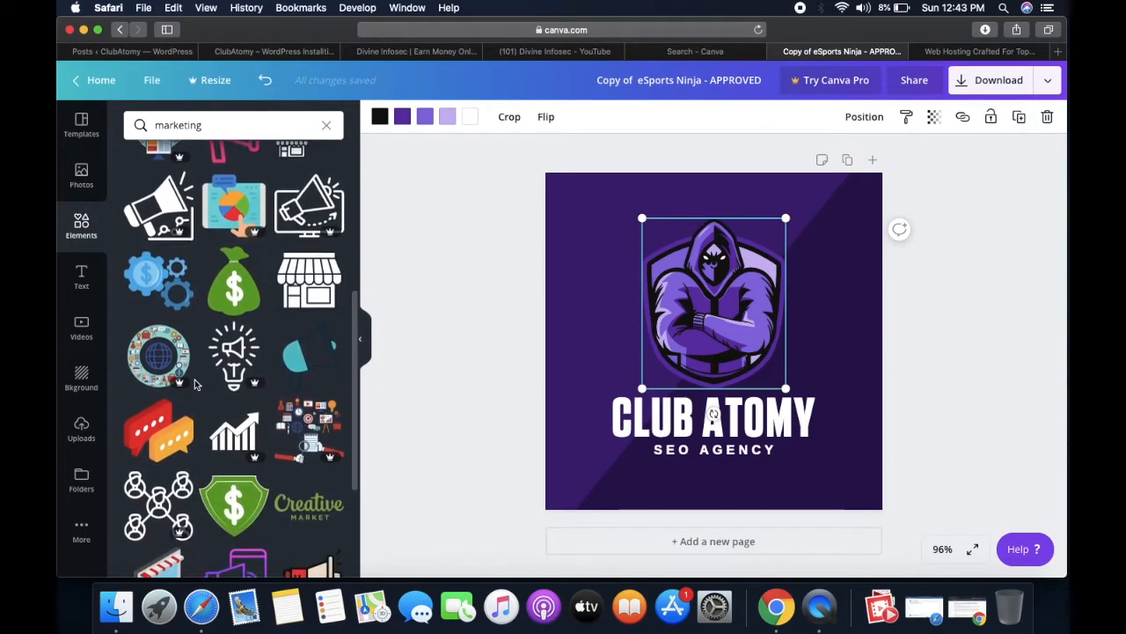
pyautogui.scroll(-6, 195, 384)
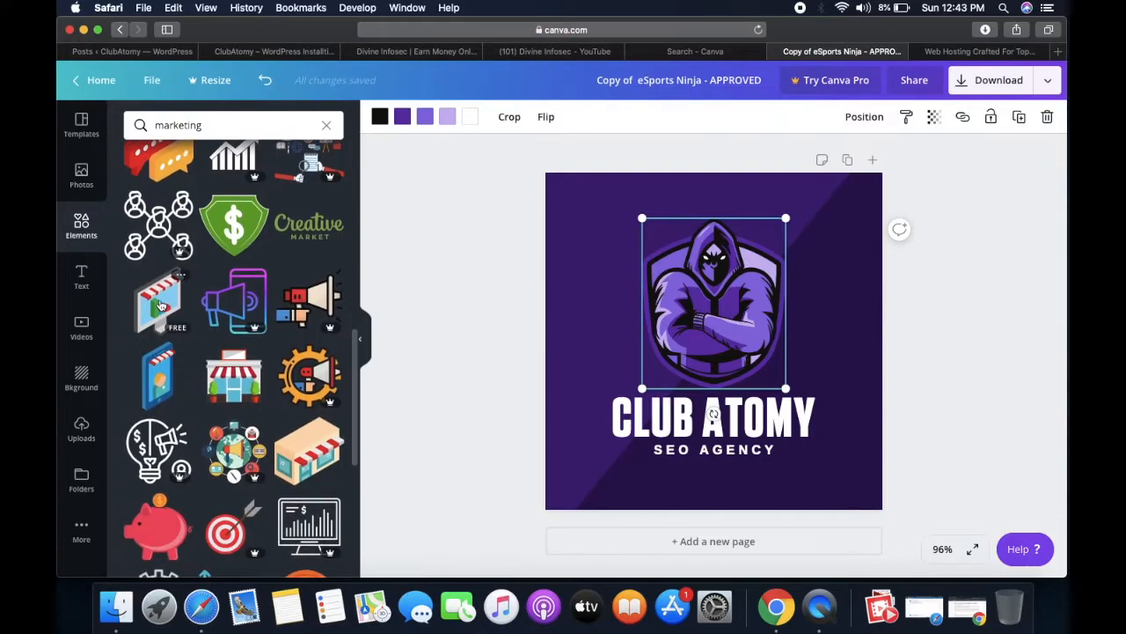
pyautogui.click(161, 305)
# Add the pink and blue megaphone graphic to the logo and delete the ninja emblem.
pyautogui.scroll(2, 235, 389)
pyautogui.scroll(3, 235, 390)
pyautogui.scroll(5, 234, 380)
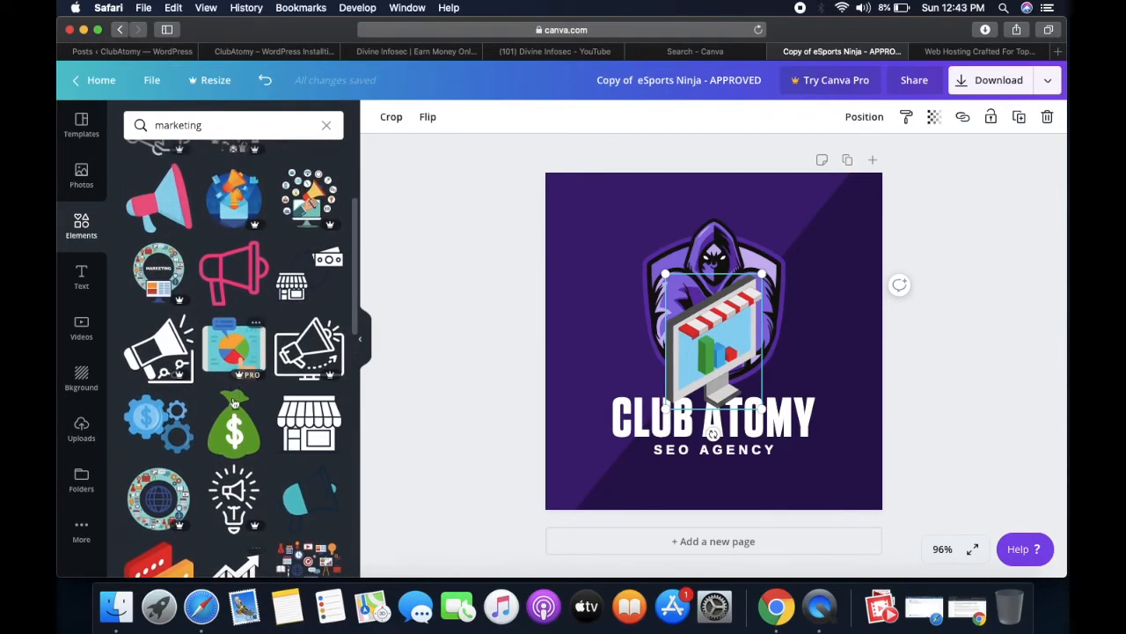
pyautogui.scroll(5, 234, 402)
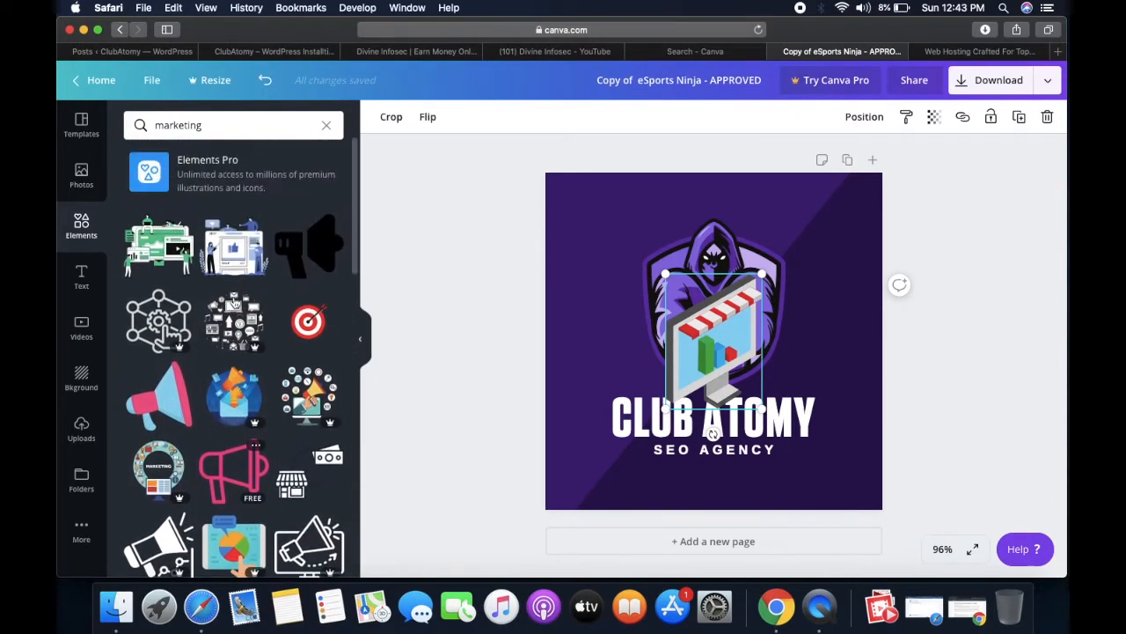
pyautogui.click(162, 397)
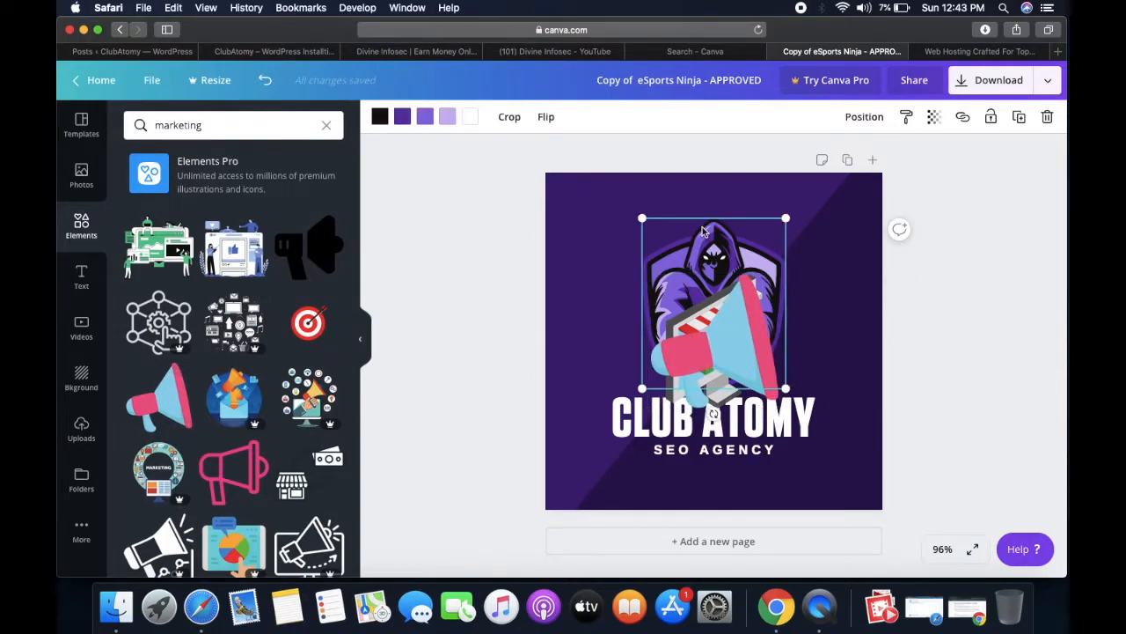
pyautogui.press('Delete')
# Shrink the megaphone and arrange it at the lower right of the monitor graphic, with both above the CLUB ATOMY title.
pyautogui.click(711, 313)
pyautogui.moveTo(711, 313); pyautogui.dragTo(668, 271)
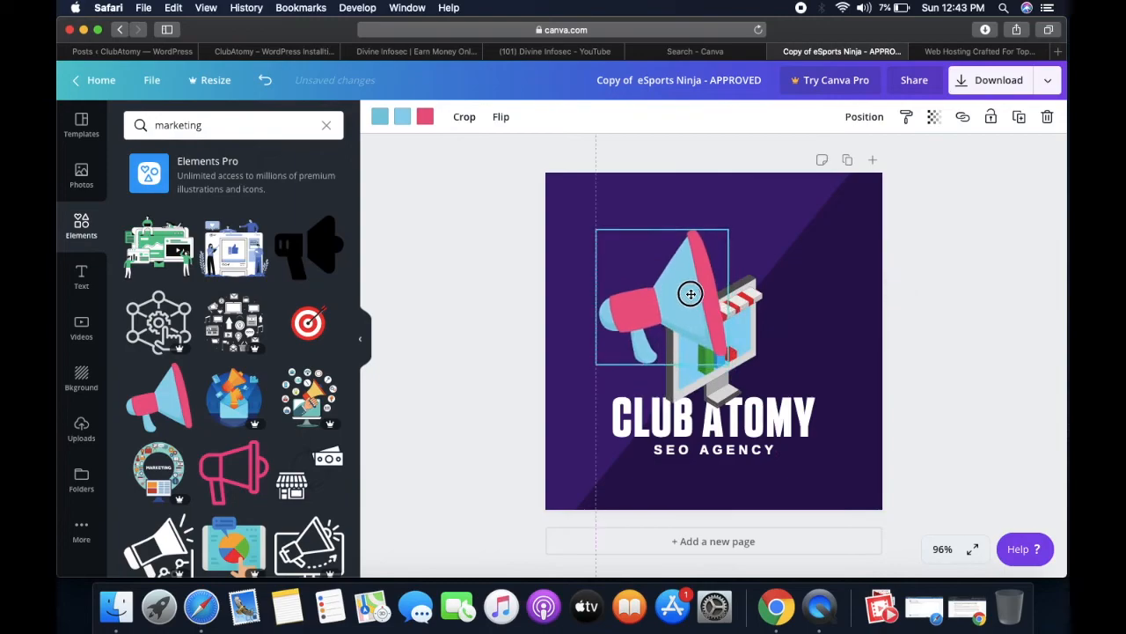
pyautogui.click(763, 301)
pyautogui.moveTo(763, 301); pyautogui.dragTo(747, 262)
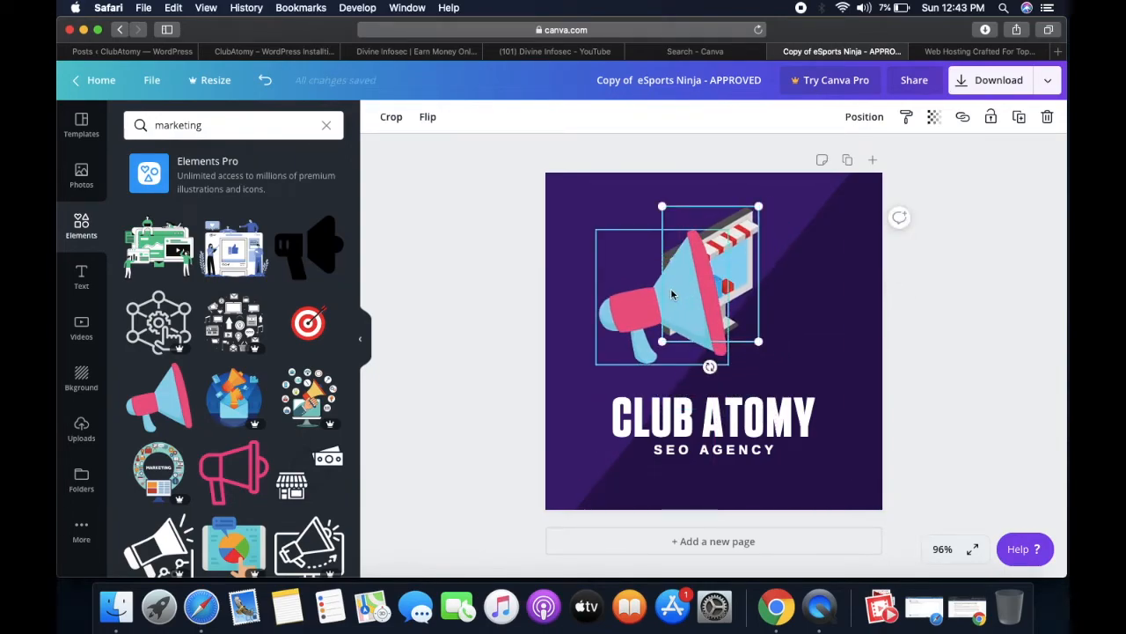
pyautogui.moveTo(638, 301); pyautogui.dragTo(706, 312)
pyautogui.moveTo(674, 238); pyautogui.dragTo(654, 257)
pyautogui.moveTo(766, 314); pyautogui.dragTo(761, 314)
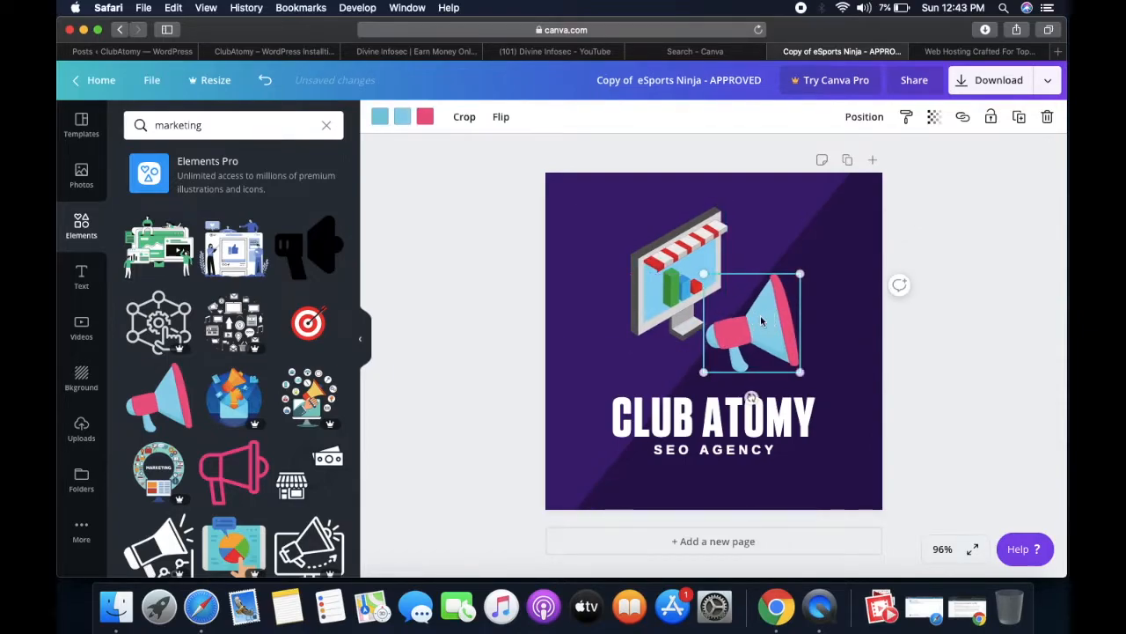
# Add a circle shape around the monitor and megaphone area, and move it backward behind both graphics.
pyautogui.click(77, 227)
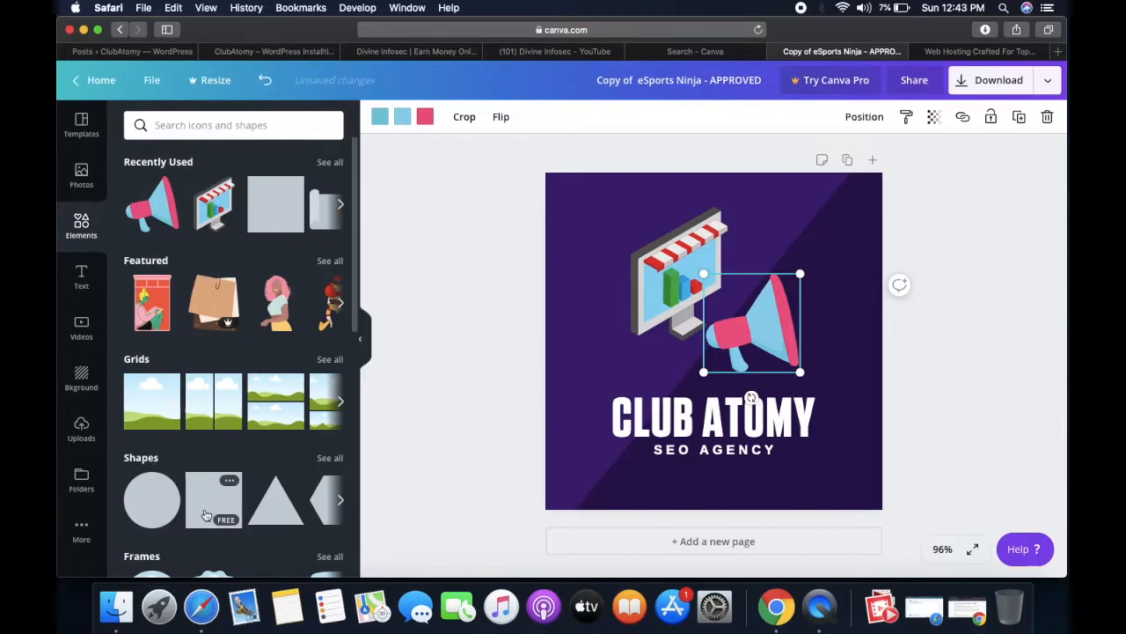
pyautogui.click(151, 499)
pyautogui.moveTo(685, 308); pyautogui.dragTo(678, 258)
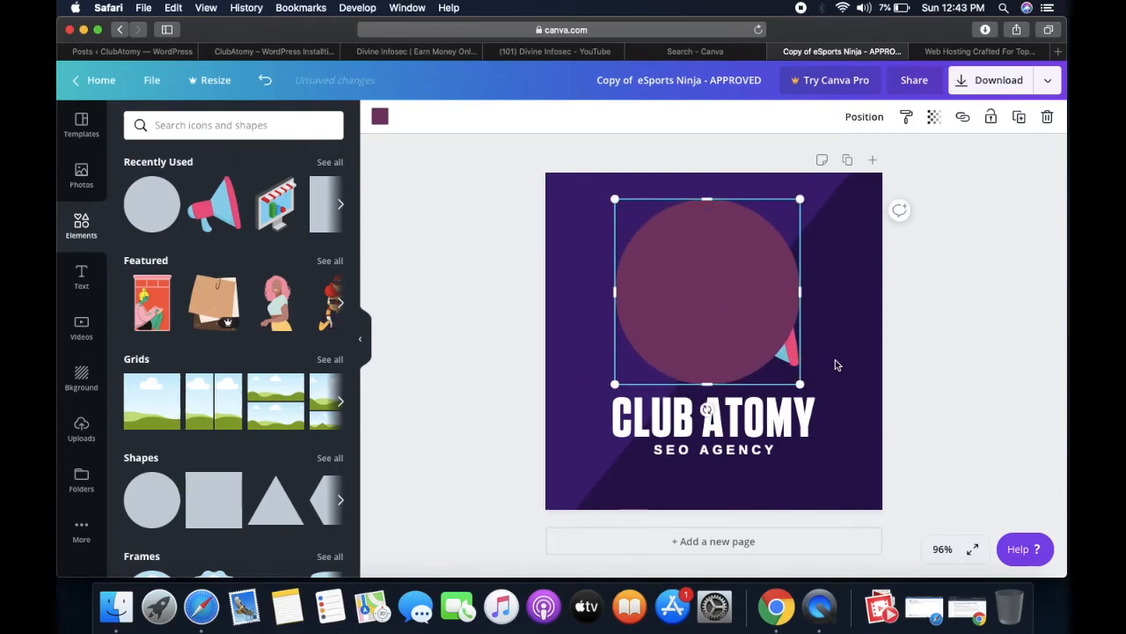
pyautogui.click(860, 122)
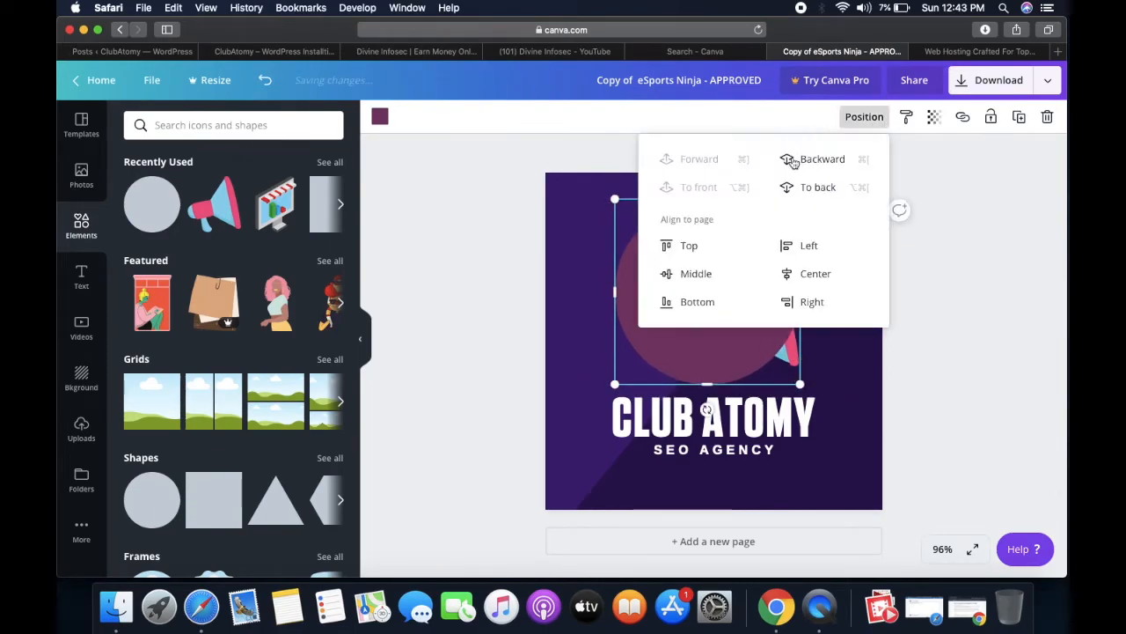
pyautogui.click(804, 163)
pyautogui.click(807, 167)
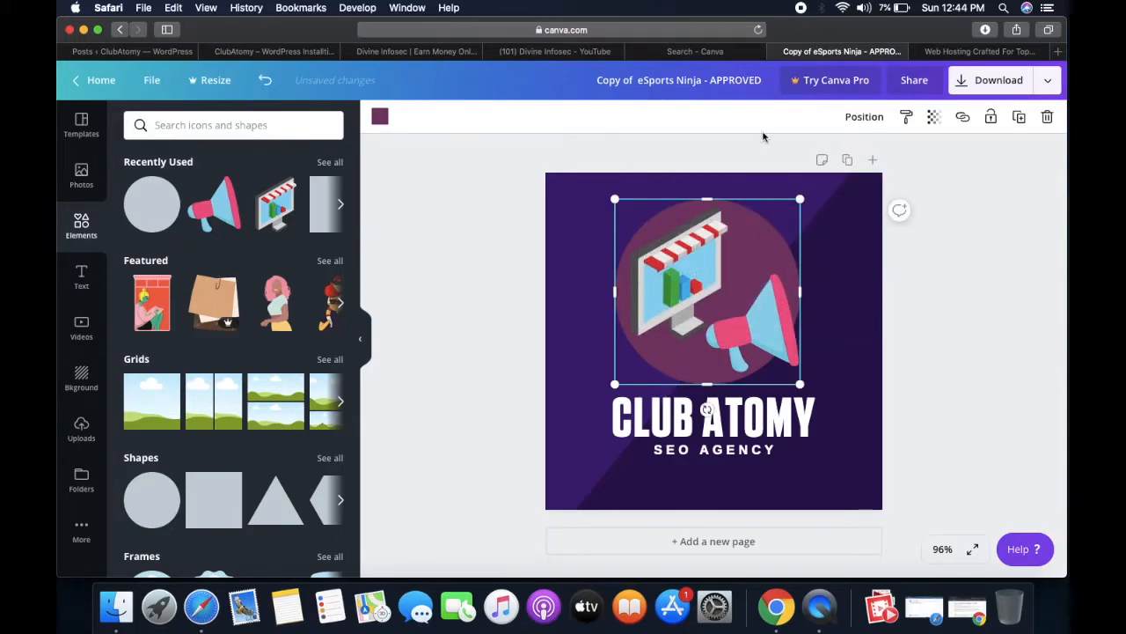
# Try light blue, teal and dark purple fills on the circle, and set its colour to white.
pyautogui.click(379, 117)
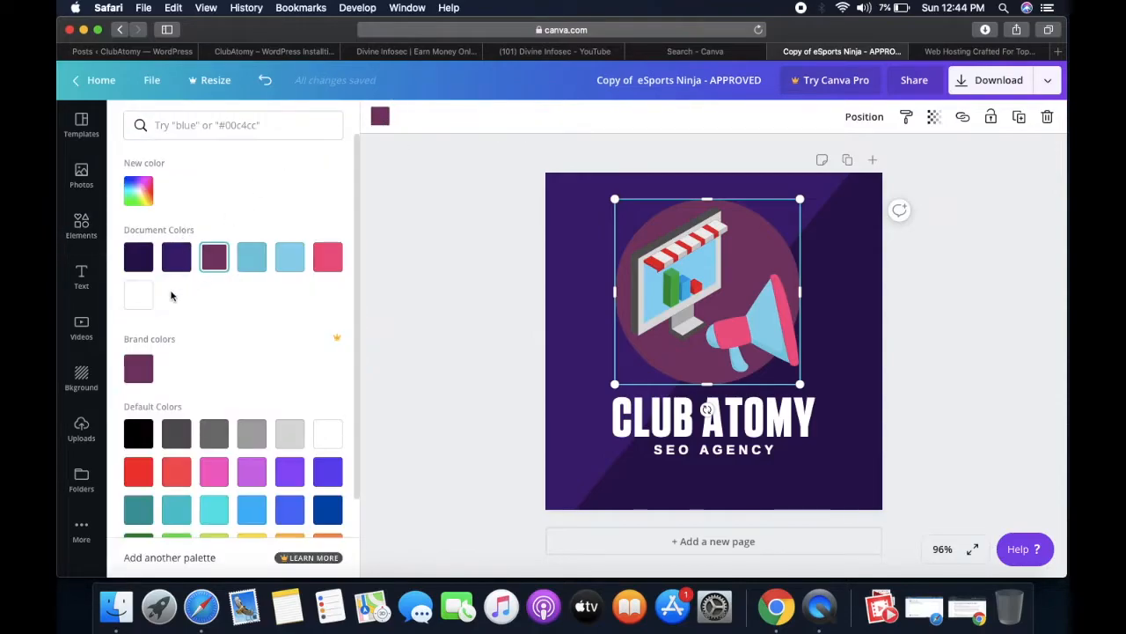
pyautogui.click(136, 296)
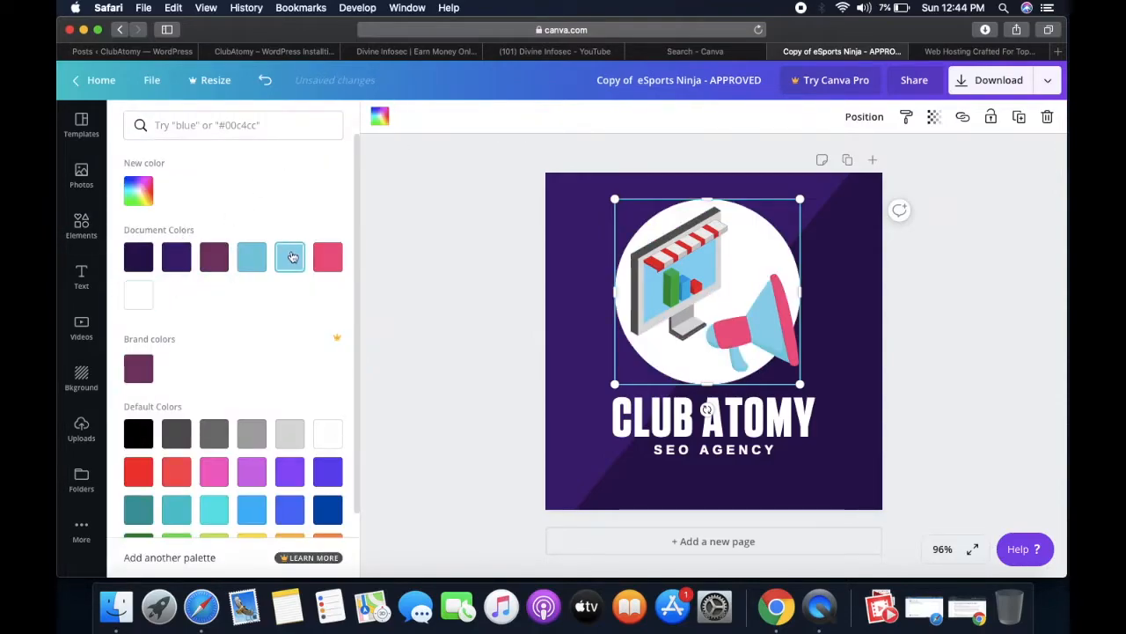
pyautogui.click(292, 258)
pyautogui.click(252, 258)
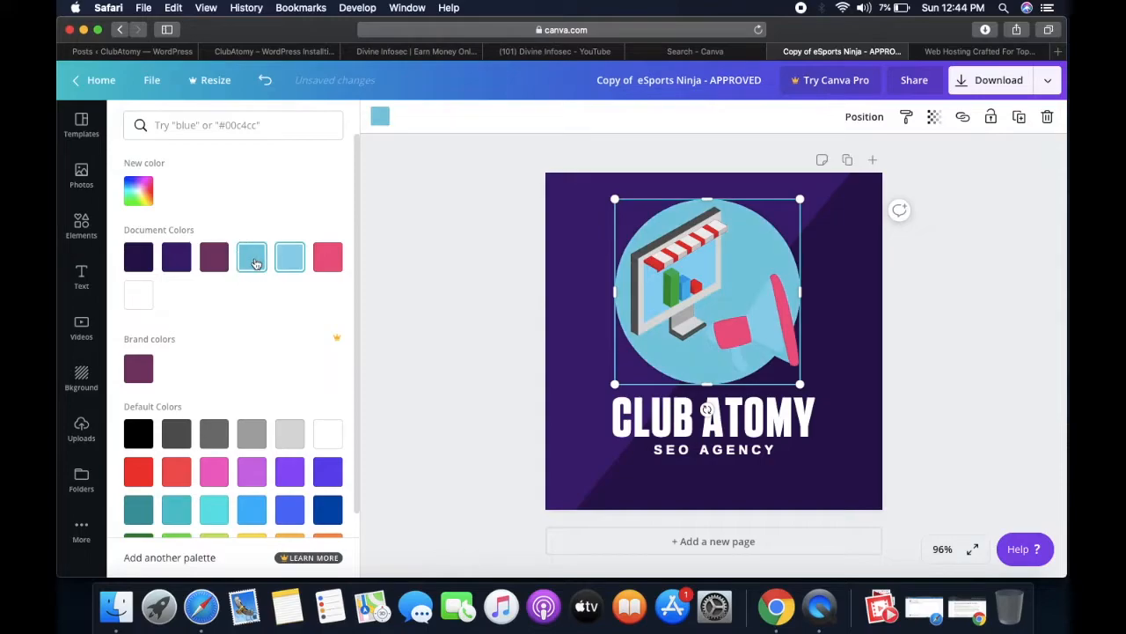
pyautogui.click(137, 297)
pyautogui.click(176, 257)
pyautogui.click(137, 298)
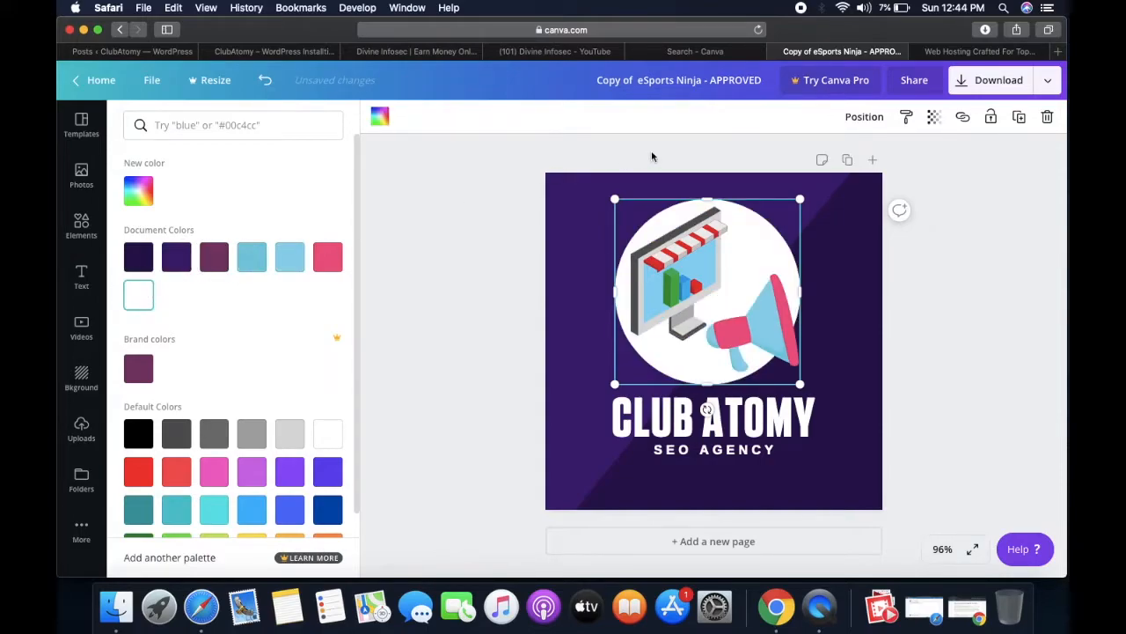
# Make the white circle behind the monitor and megaphone graphics semi-transparent.
pyautogui.click(864, 120)
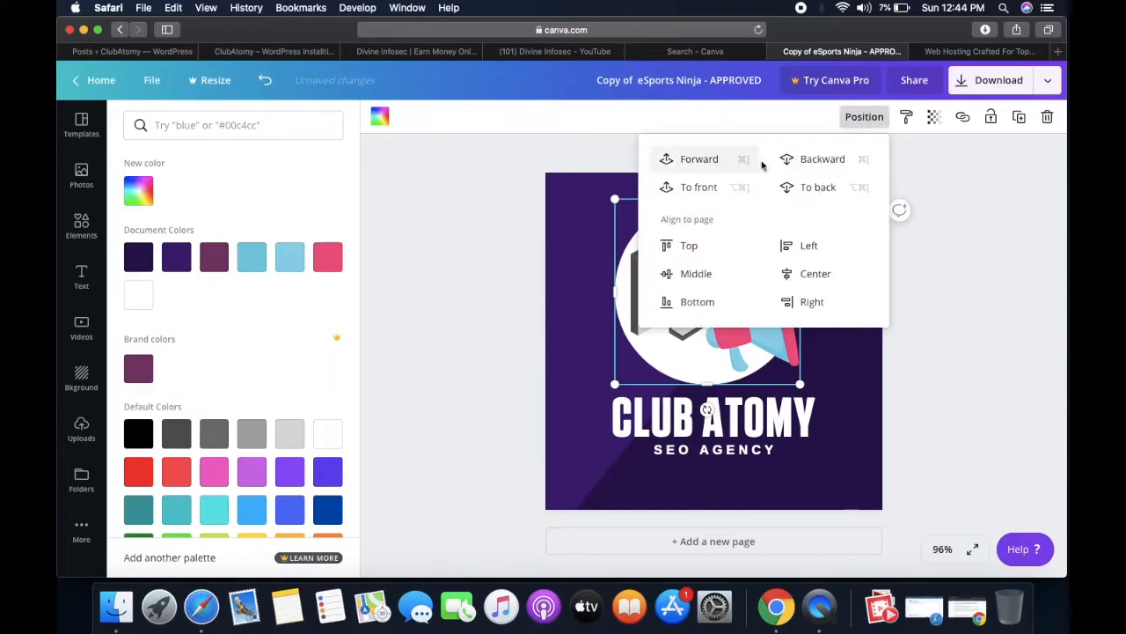
pyautogui.click(936, 117)
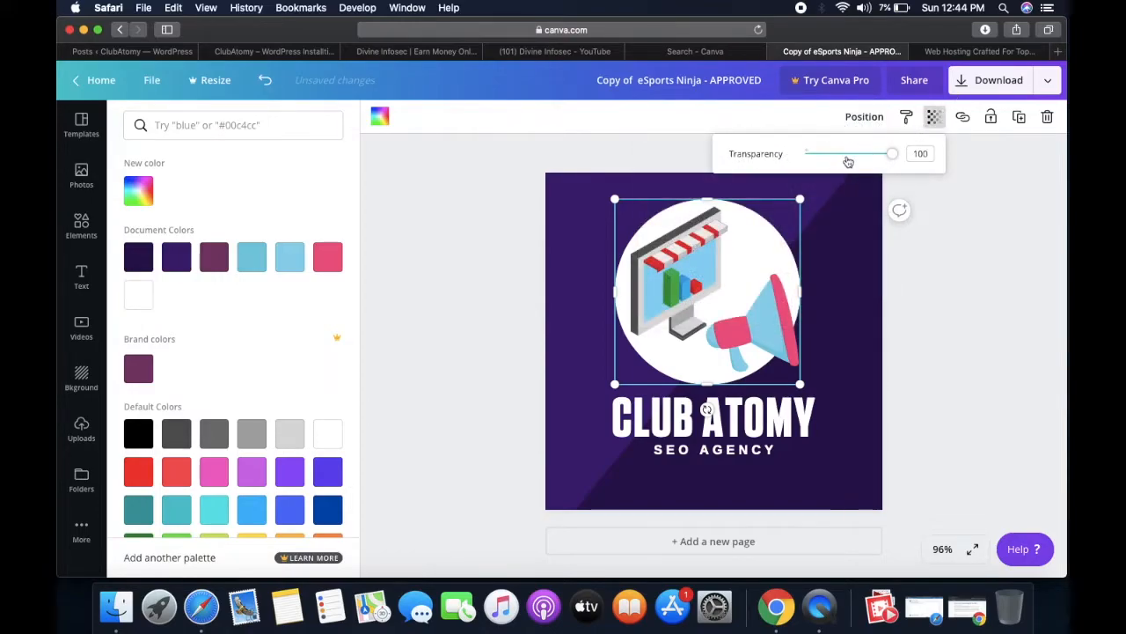
pyautogui.click(847, 155)
pyautogui.click(963, 233)
pyautogui.click(963, 236)
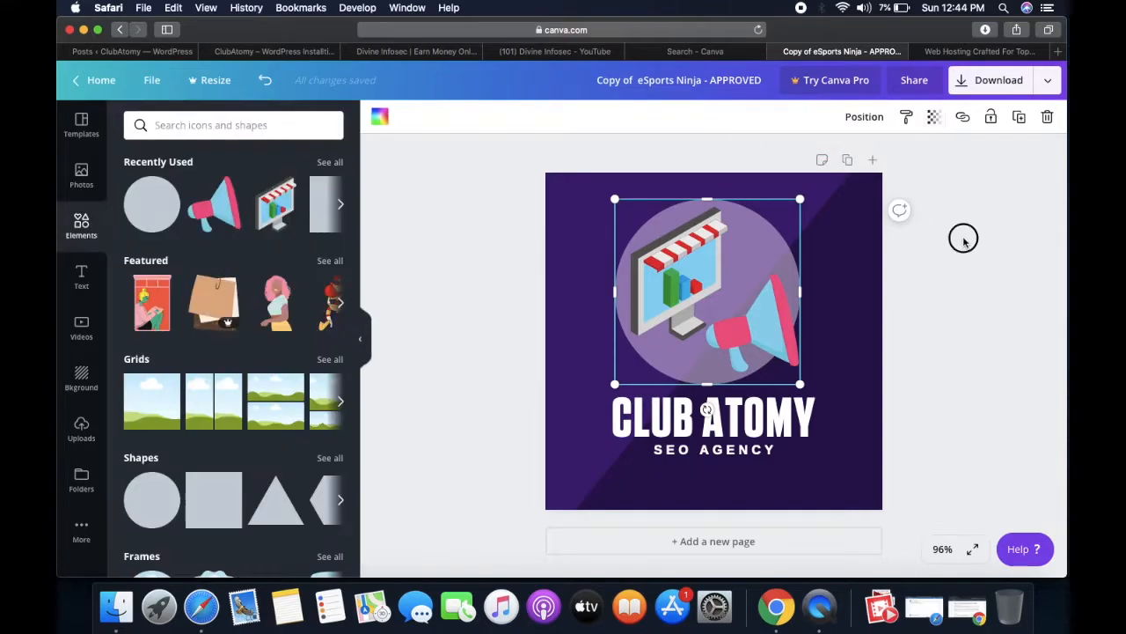
# Download the finished CLUB ATOMY logo as a PNG and dismiss the business card offer.
pyautogui.click(1000, 81)
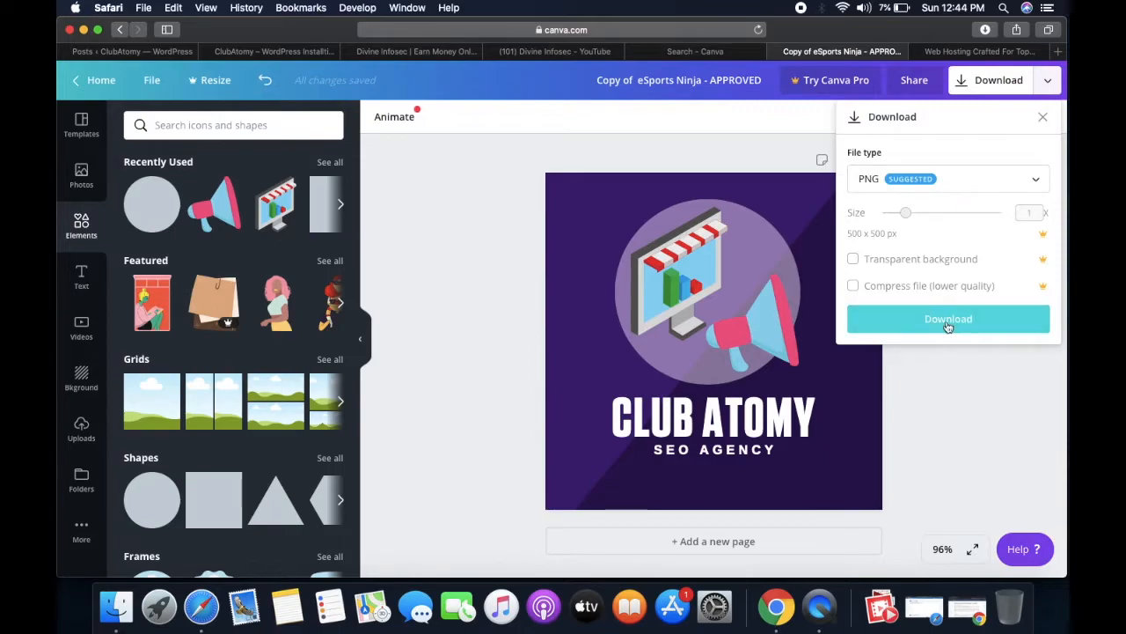
pyautogui.click(948, 319)
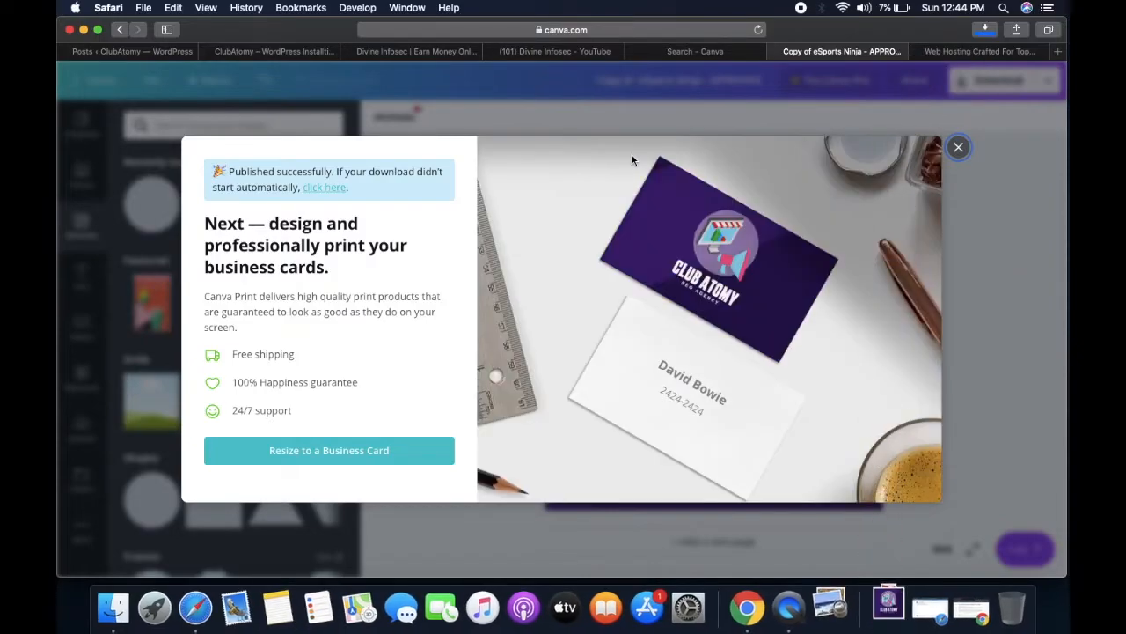
pyautogui.click(960, 150)
pyautogui.click(960, 149)
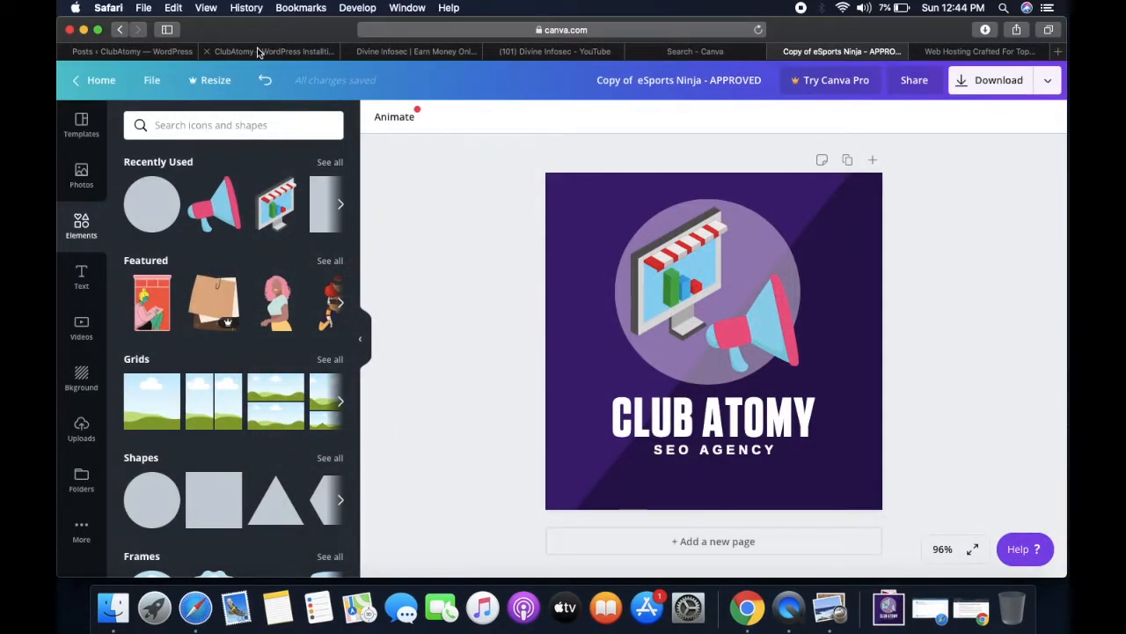
# Check the ClubAtomy site header, and hide the site title and tagline under Site Identity in the WordPress customizer.
pyautogui.click(257, 52)
pyautogui.moveTo(175, 128); pyautogui.dragTo(337, 164)
pyautogui.click(338, 164)
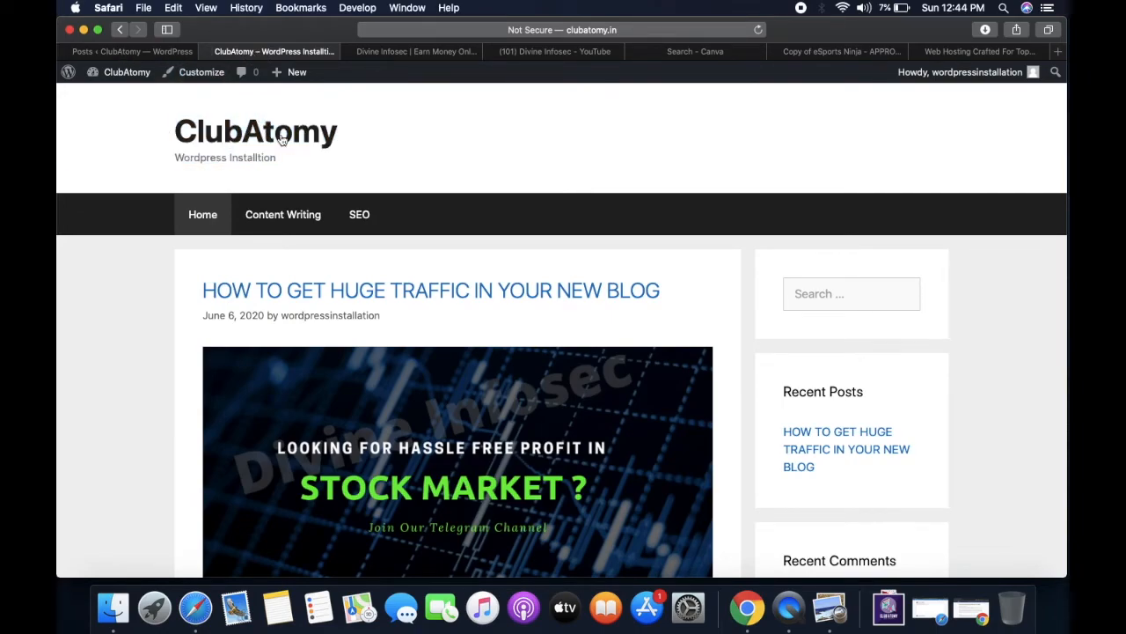
pyautogui.click(158, 51)
pyautogui.moveTo(68, 380)
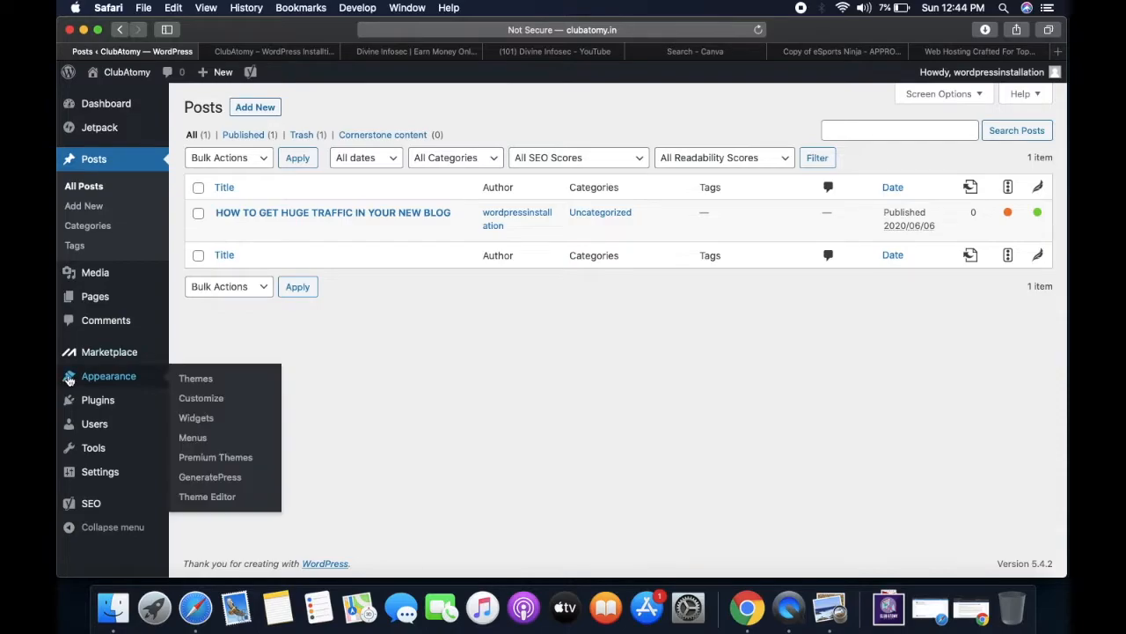
pyautogui.click(200, 403)
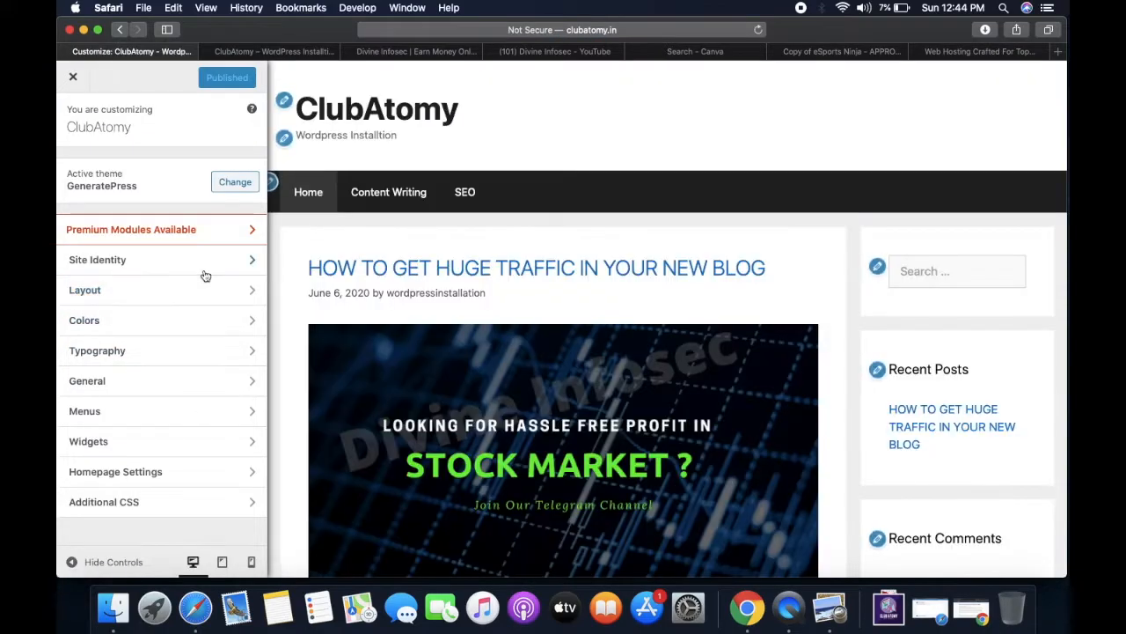
pyautogui.click(209, 266)
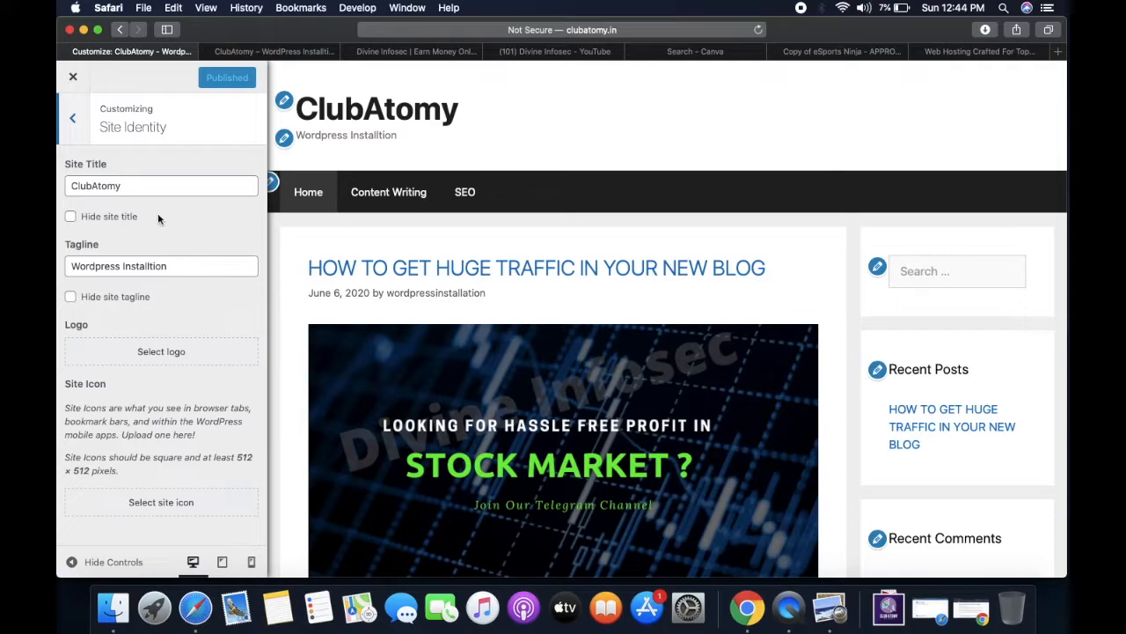
pyautogui.click(71, 217)
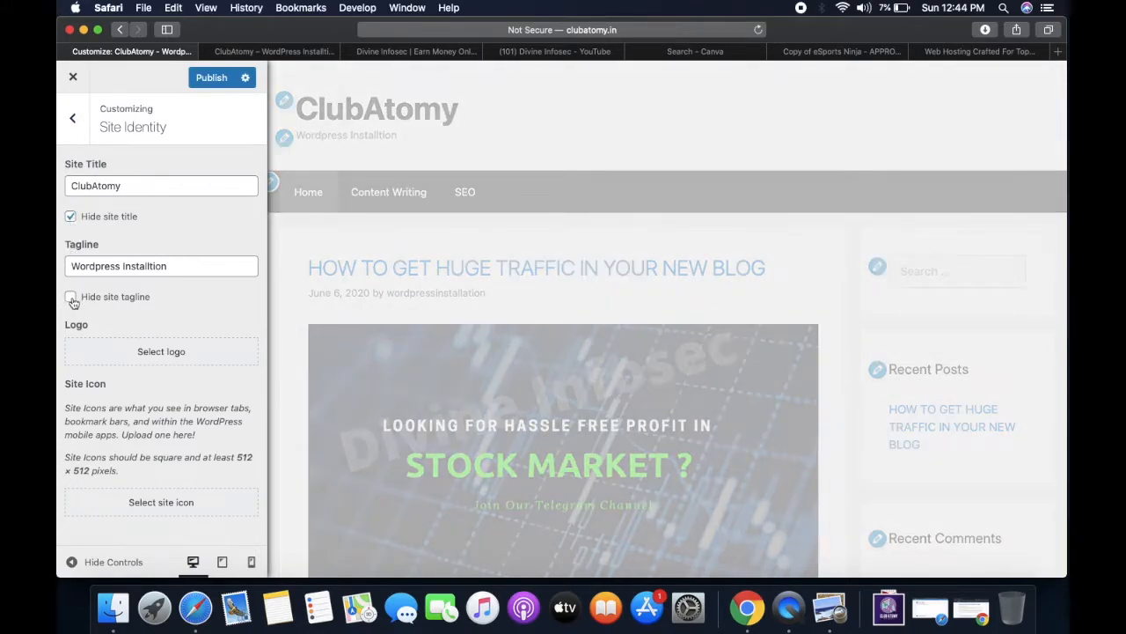
pyautogui.click(70, 298)
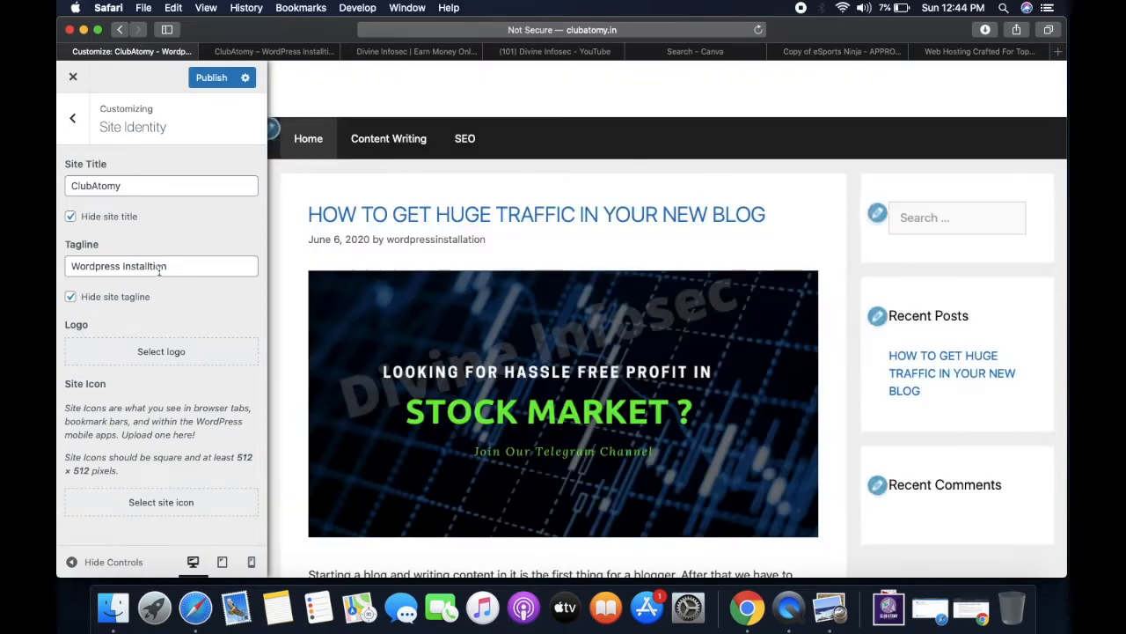
# Upload the downloaded CLUB ATOMY PNG and use it as the site logo without cropping.
pyautogui.click(162, 352)
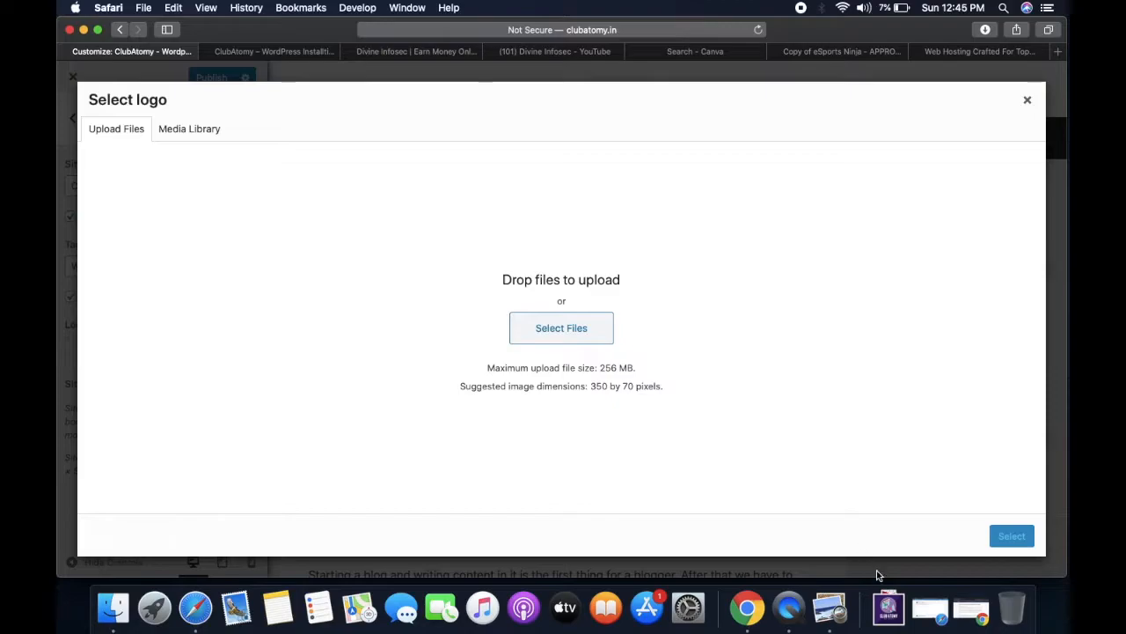
pyautogui.click(888, 608)
pyautogui.moveTo(533, 139); pyautogui.dragTo(580, 327)
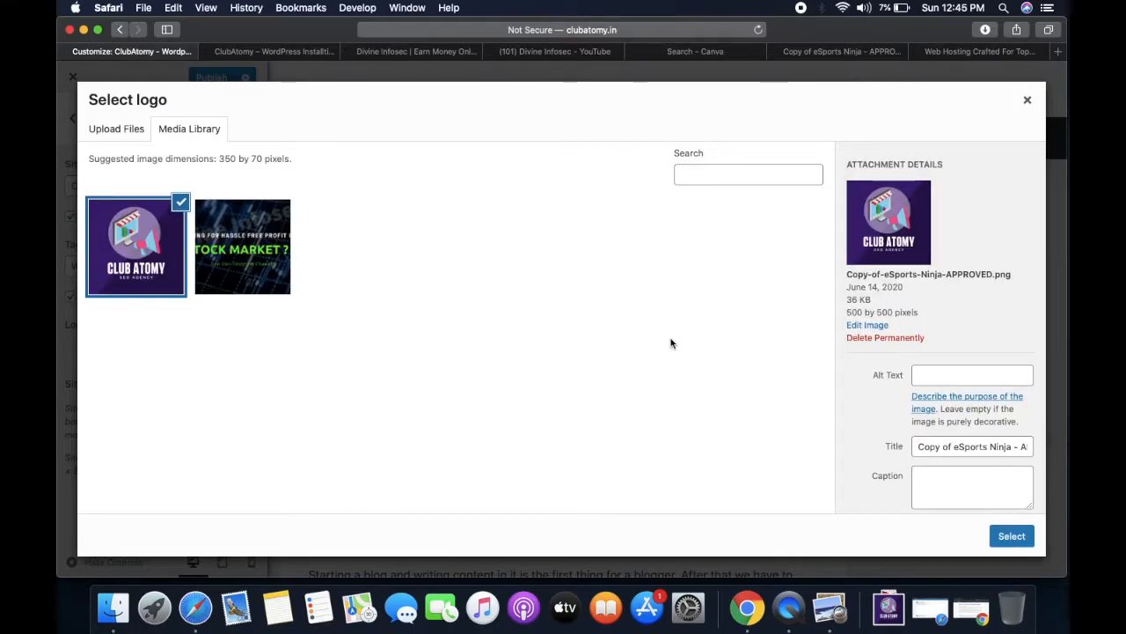
pyautogui.click(1012, 539)
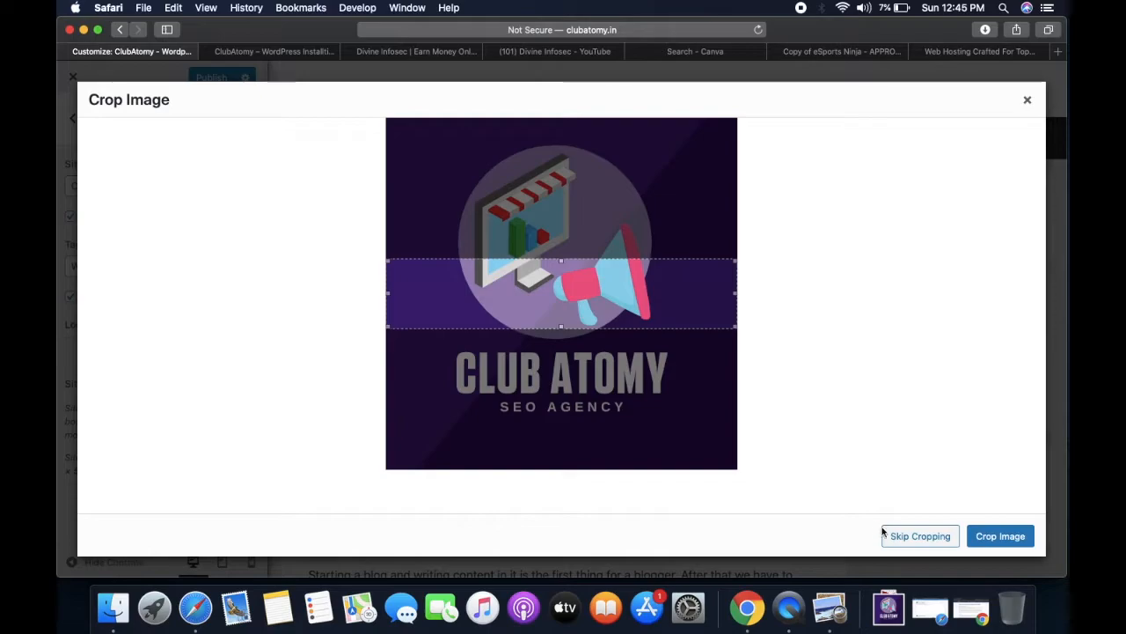
pyautogui.click(916, 536)
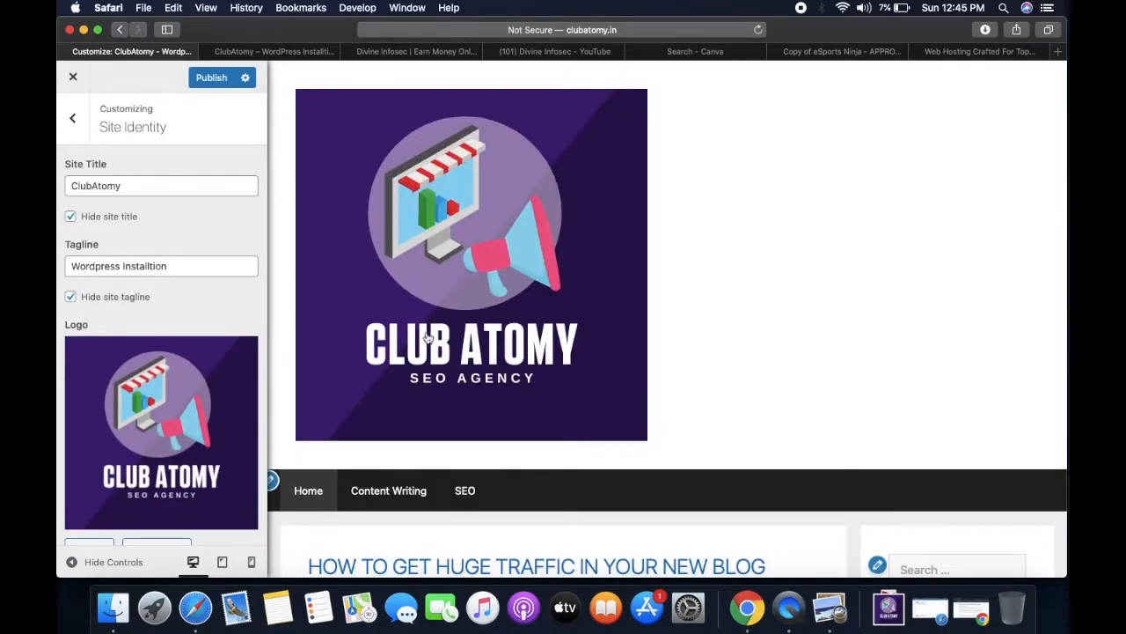
# Open the CLUB ATOMY logo from the media library for editing, scale it to 100 × 100 pixels and update the media file.
pyautogui.scroll(-5, 108, 414)
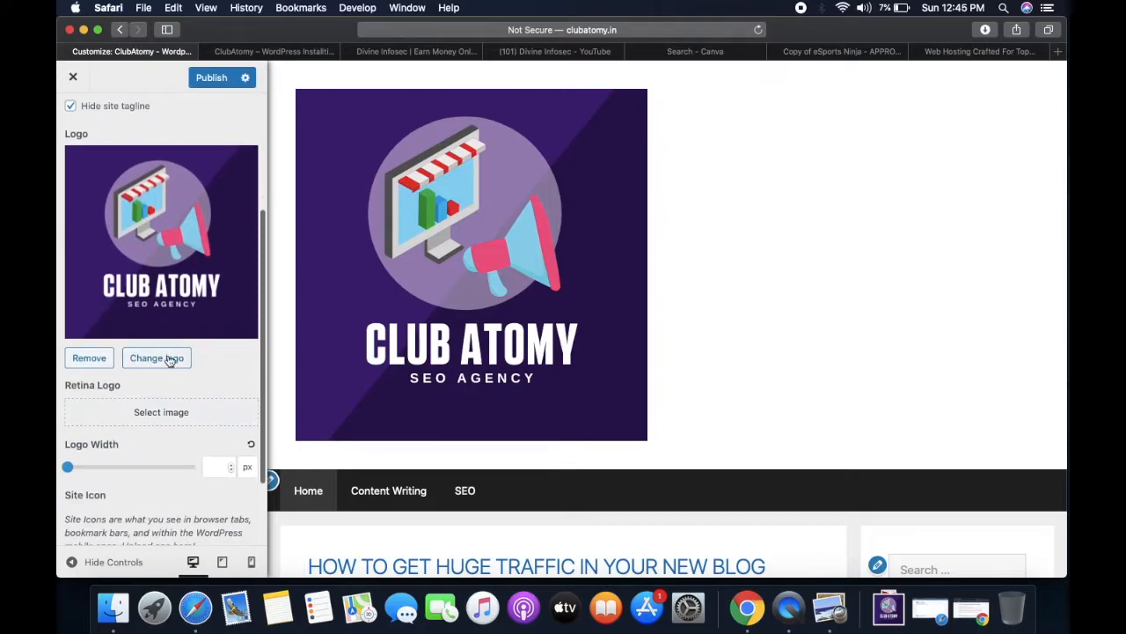
pyautogui.click(158, 358)
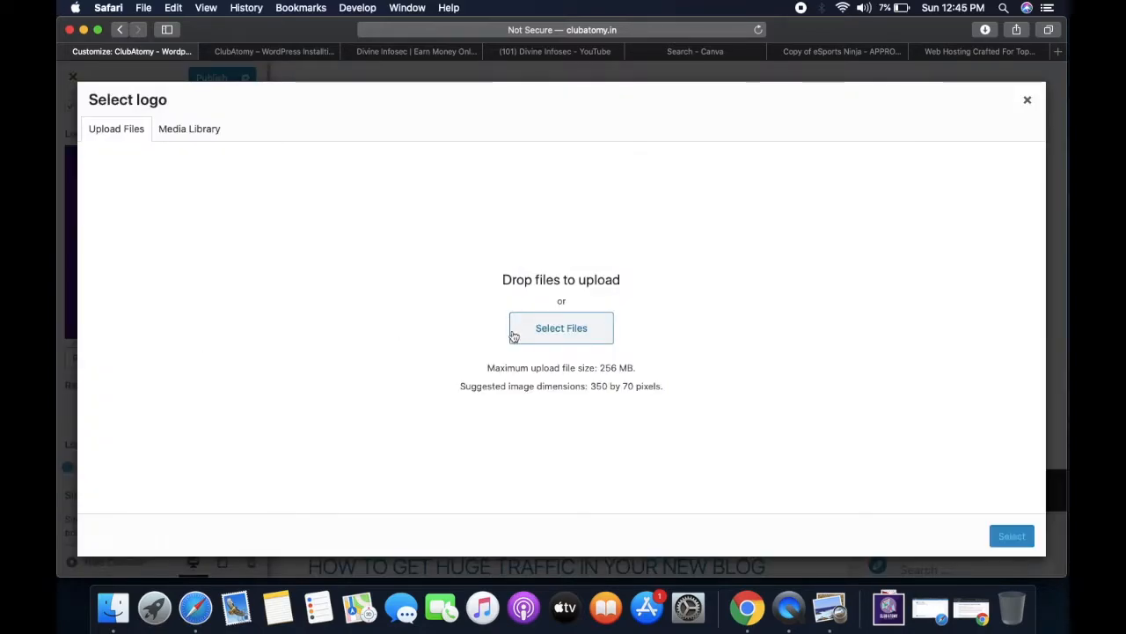
pyautogui.click(192, 131)
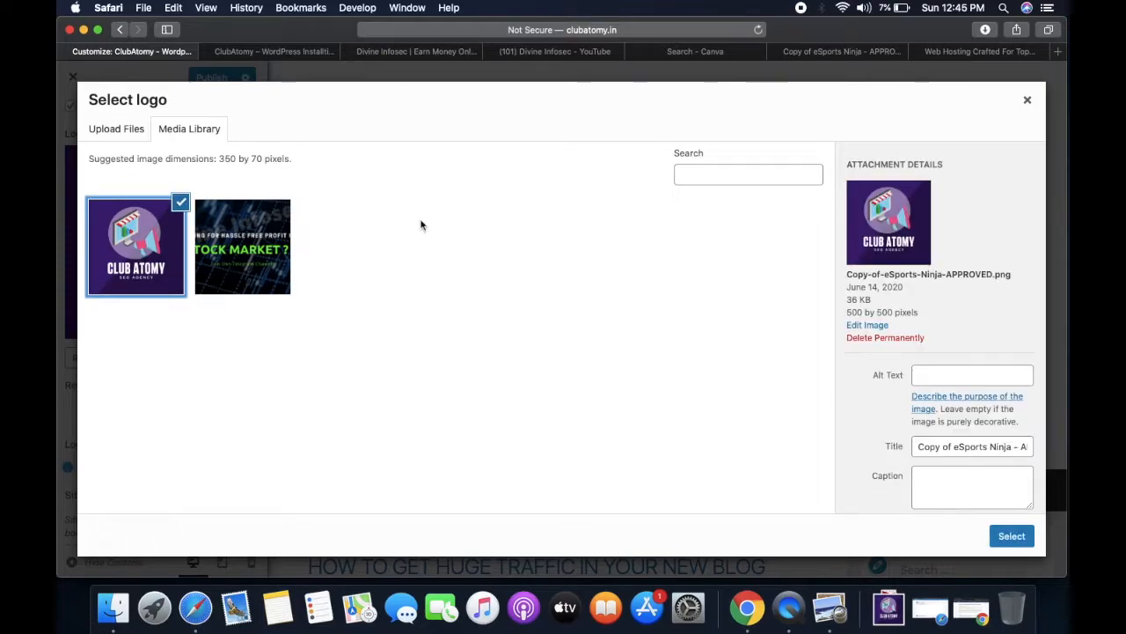
pyautogui.click(874, 325)
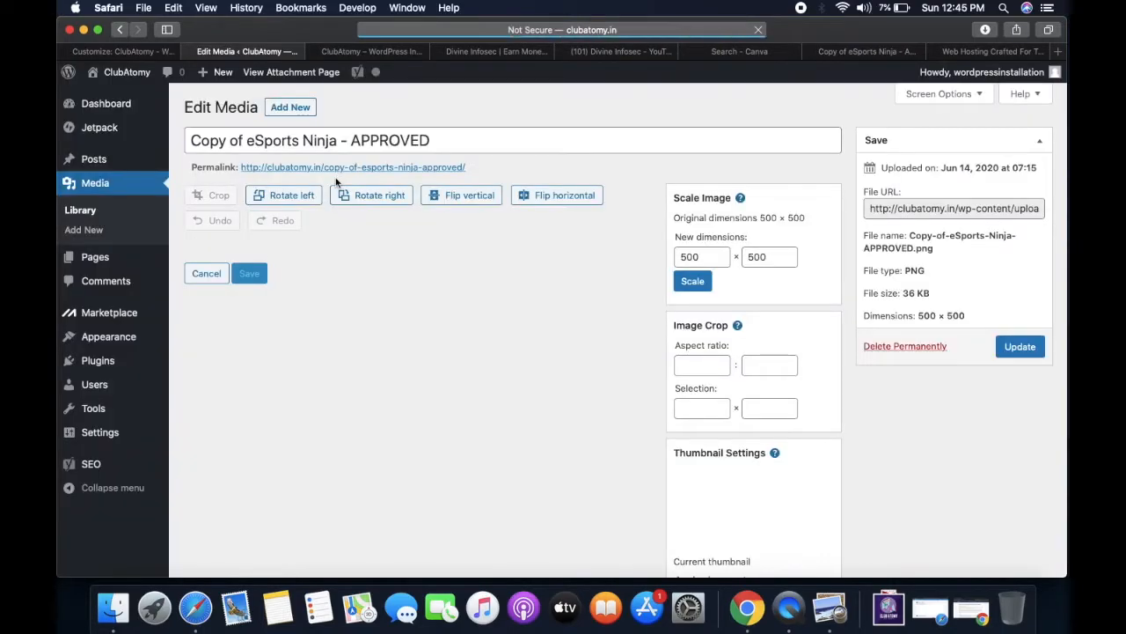
pyautogui.click(646, 253)
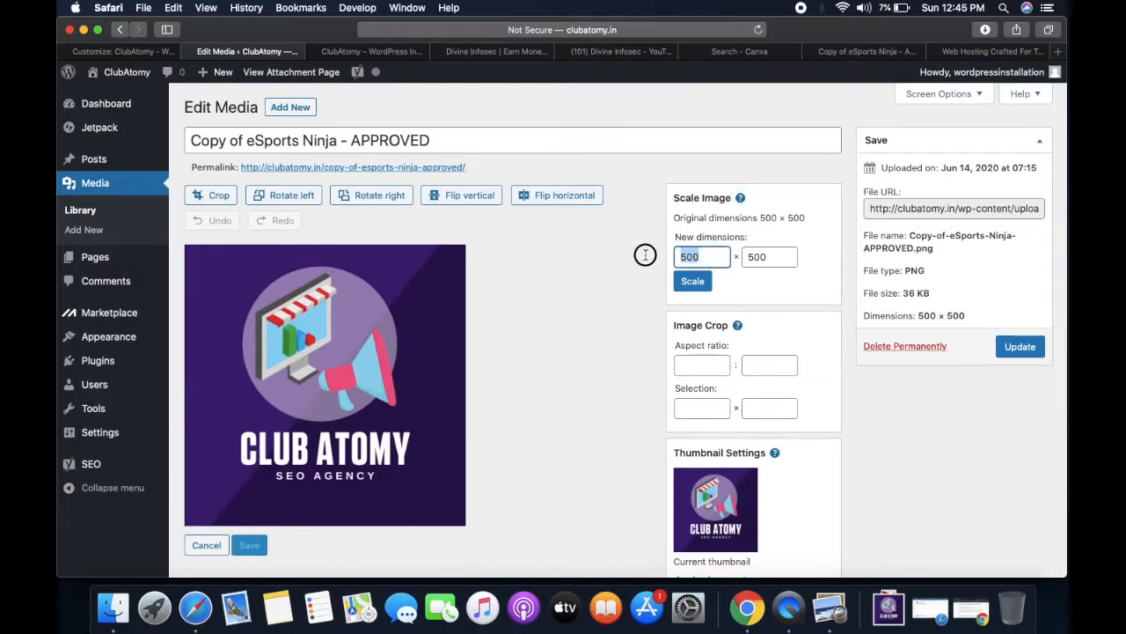
pyautogui.write('10')
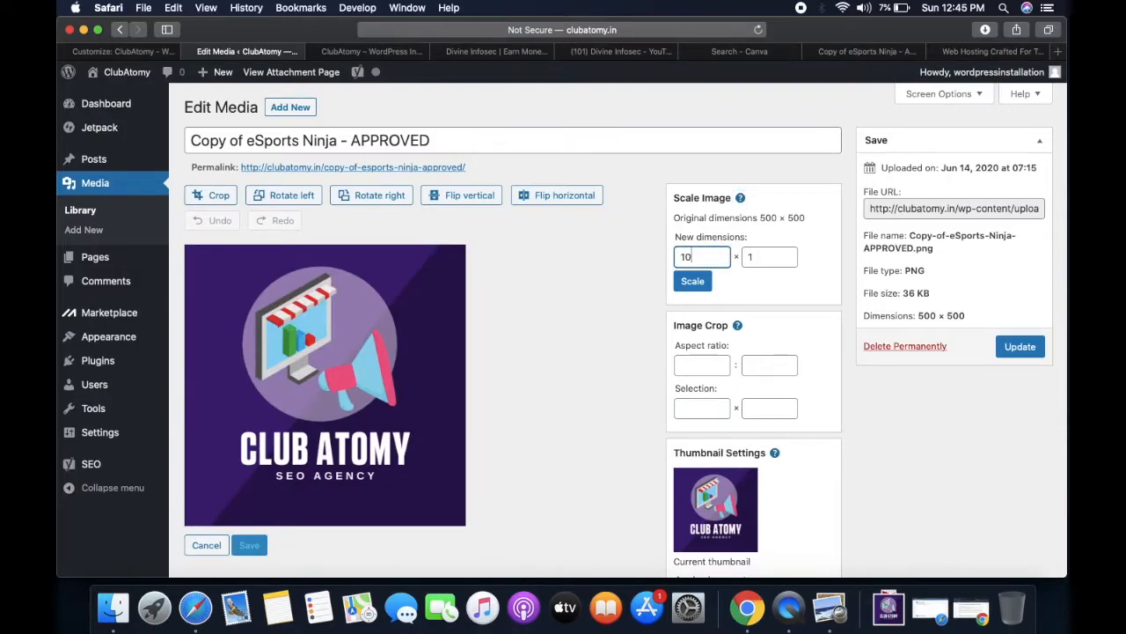
pyautogui.click(692, 281)
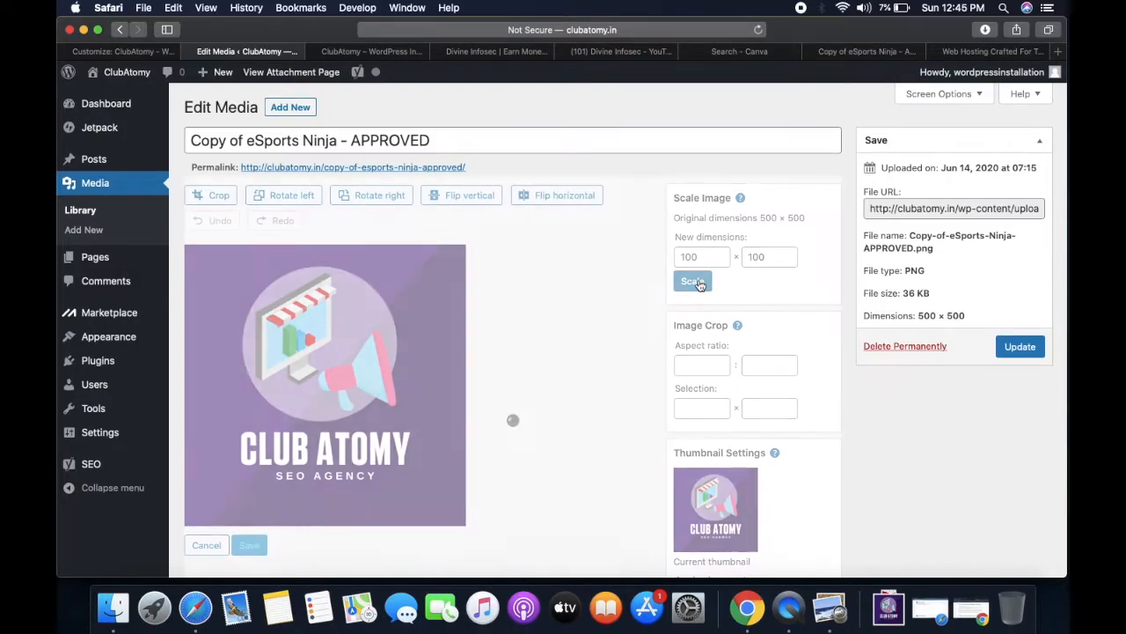
pyautogui.click(1021, 347)
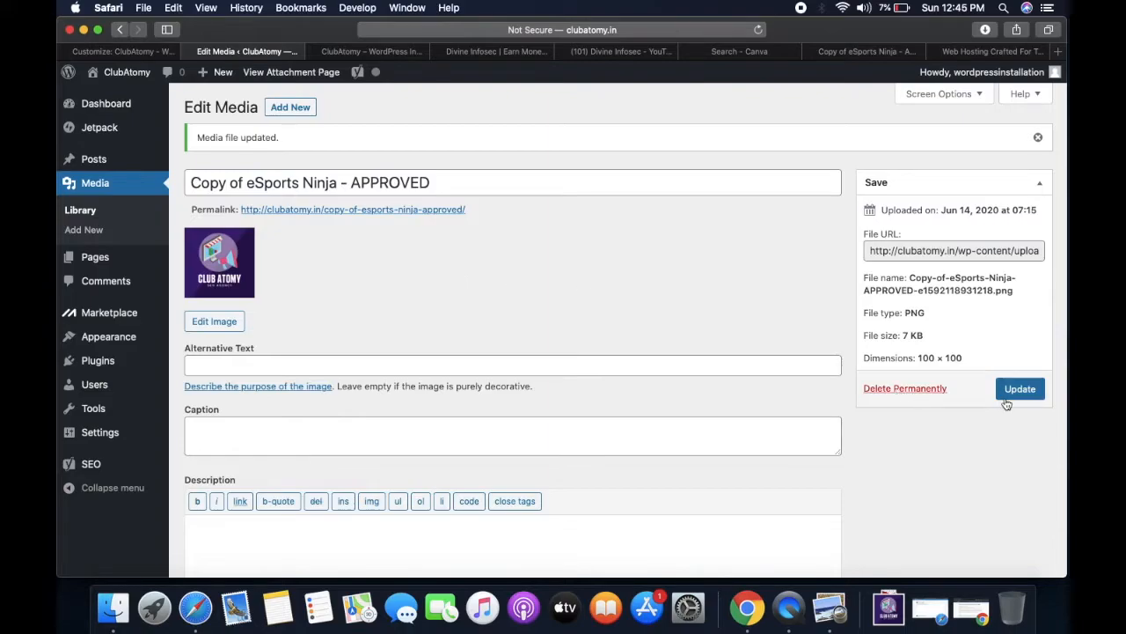
pyautogui.click(1021, 390)
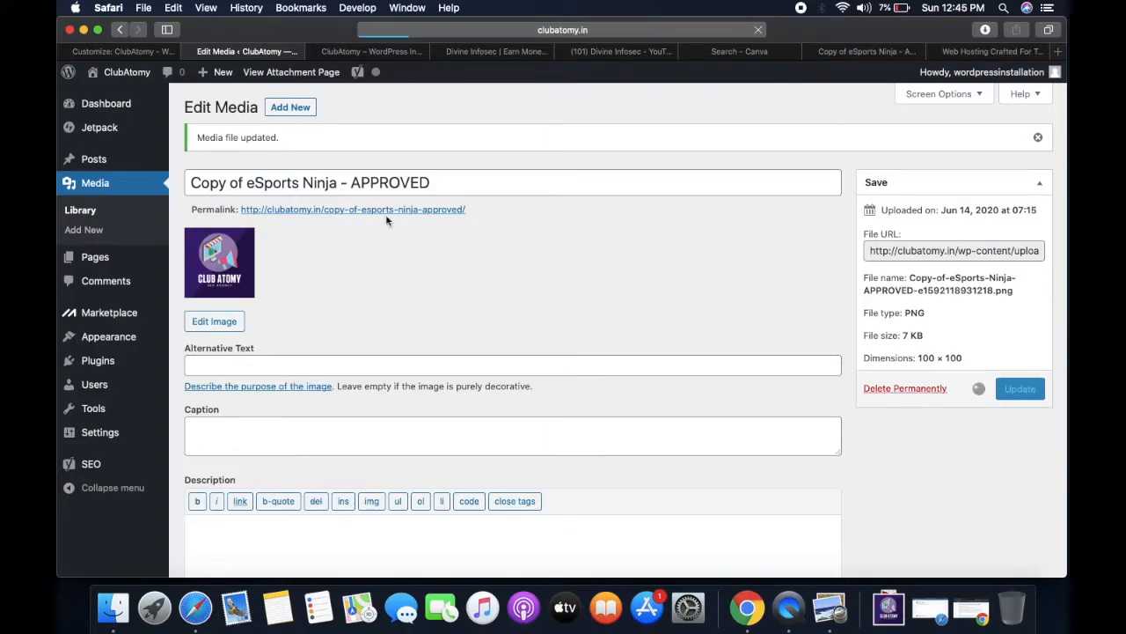
# Reload the customizer, leaving the unsaved changes, and hide the site tagline in Site Identity.
pyautogui.click(113, 53)
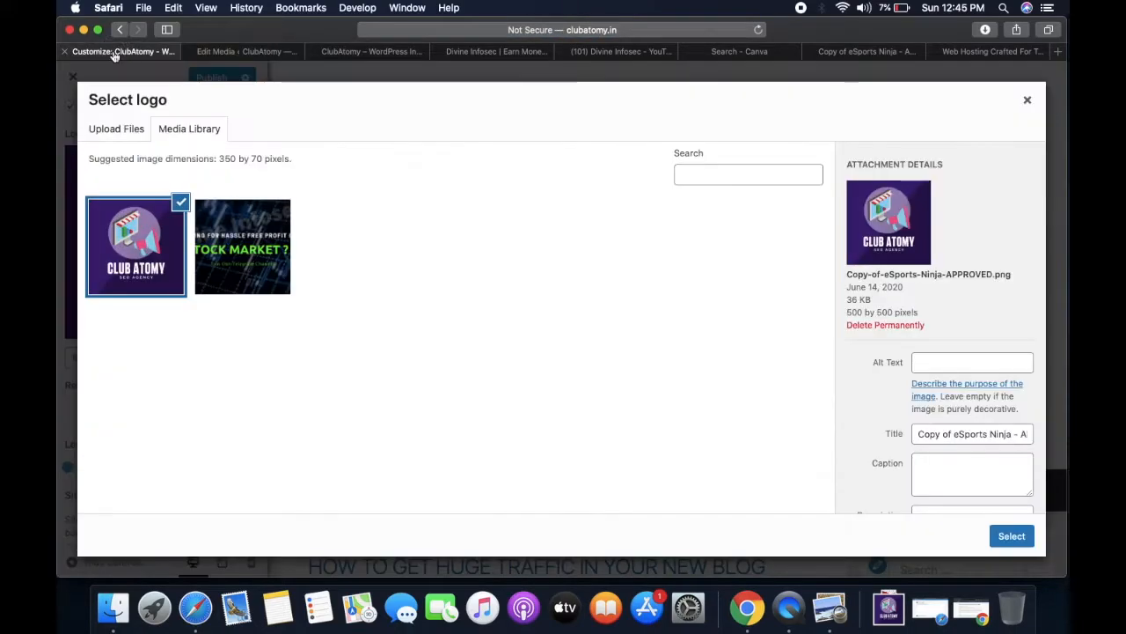
pyautogui.press('super+r')
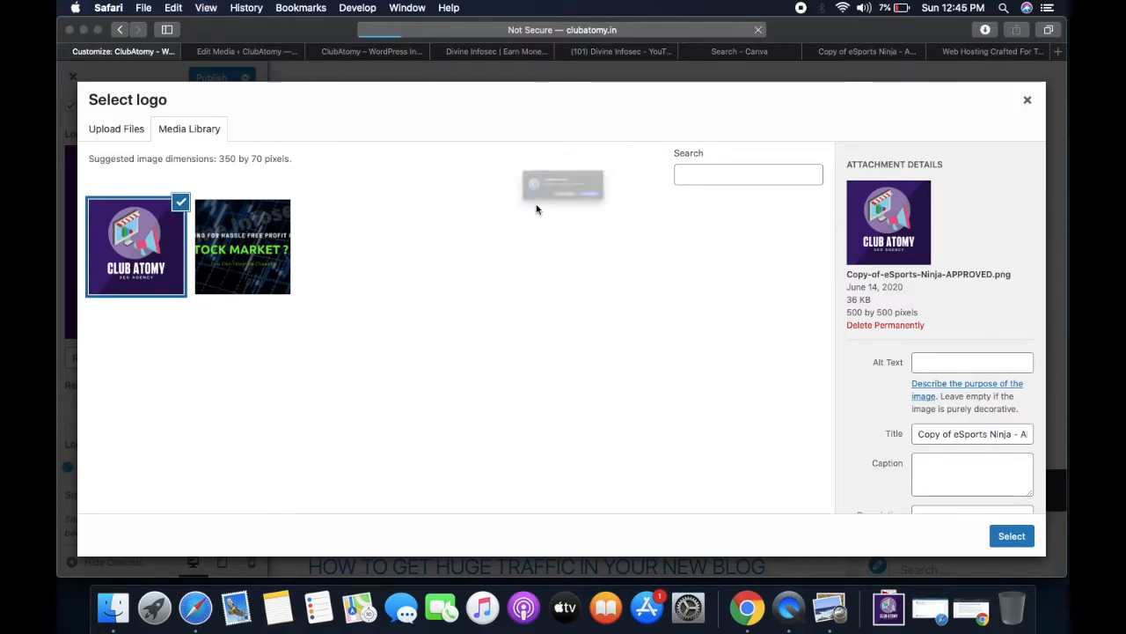
pyautogui.click(649, 217)
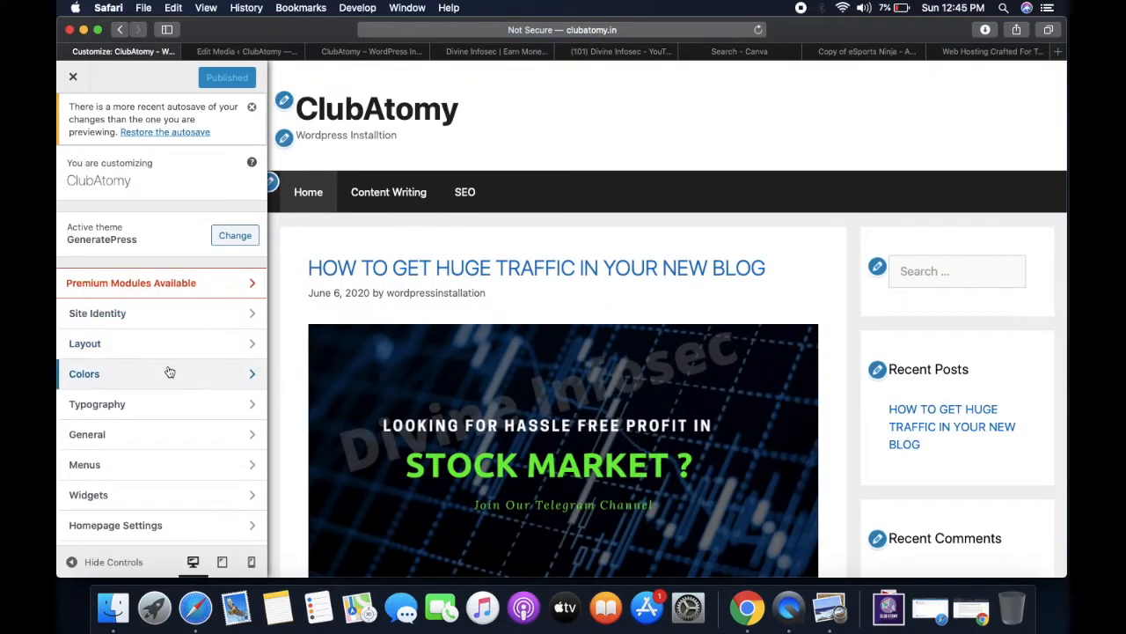
pyautogui.click(170, 315)
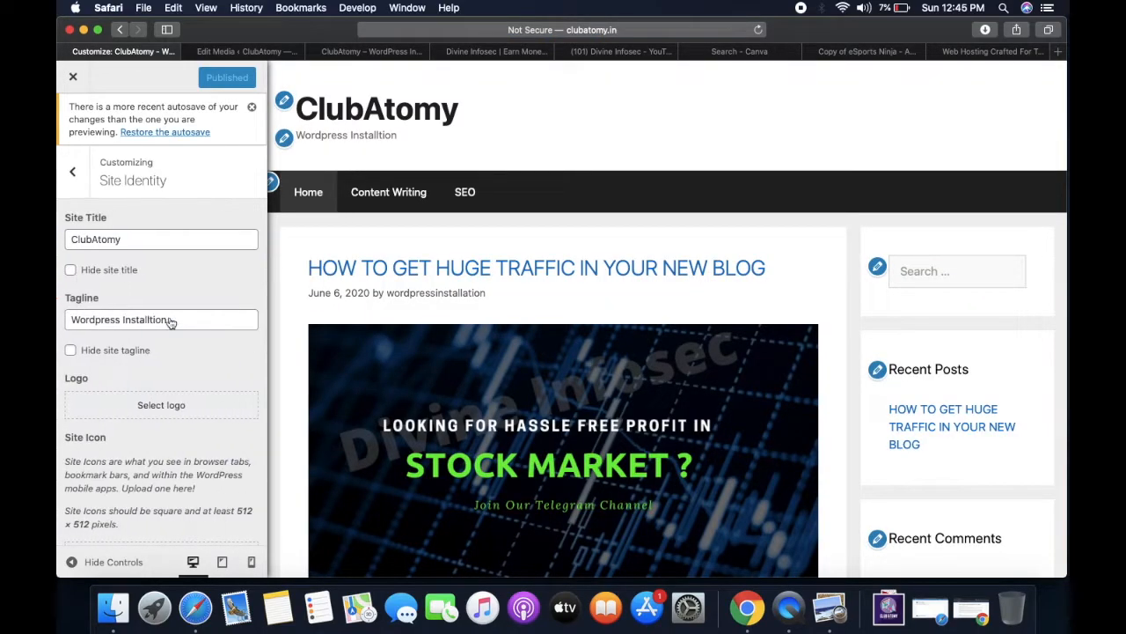
pyautogui.click(70, 354)
# Set the resized CLUB ATOMY image as the site logo without cropping, and publish it with the site title hidden.
pyautogui.click(155, 353)
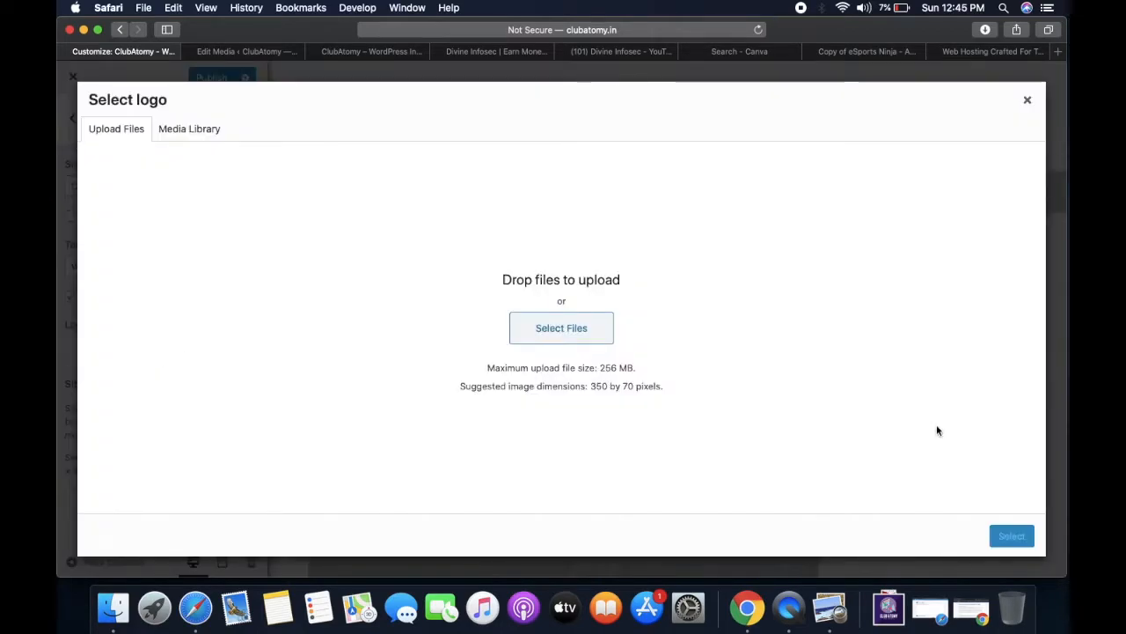
pyautogui.click(185, 131)
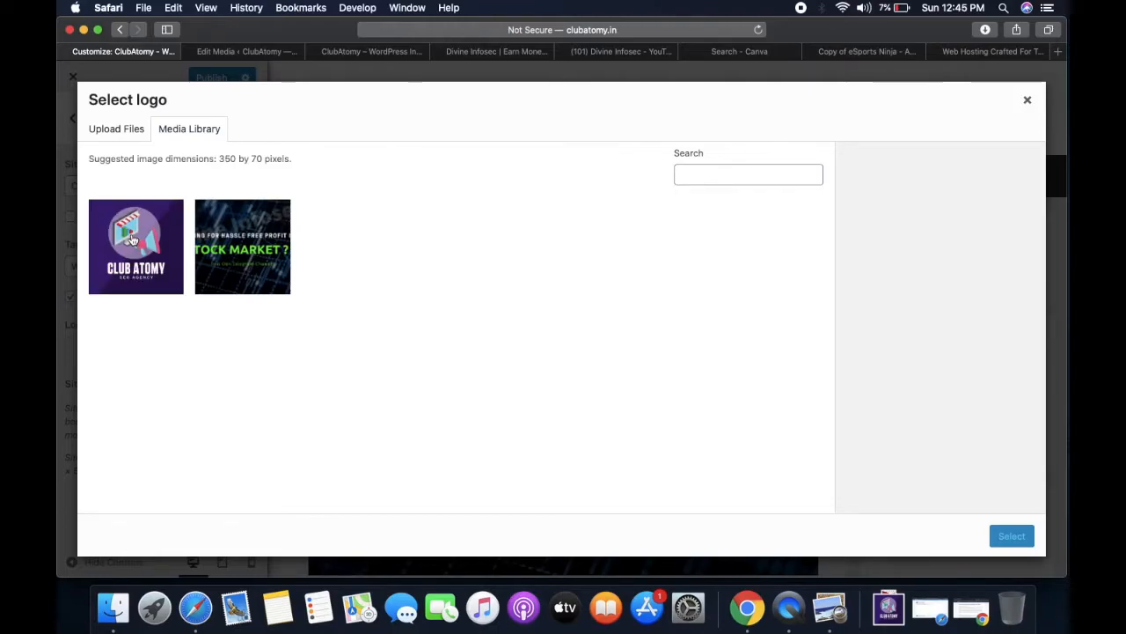
pyautogui.click(132, 239)
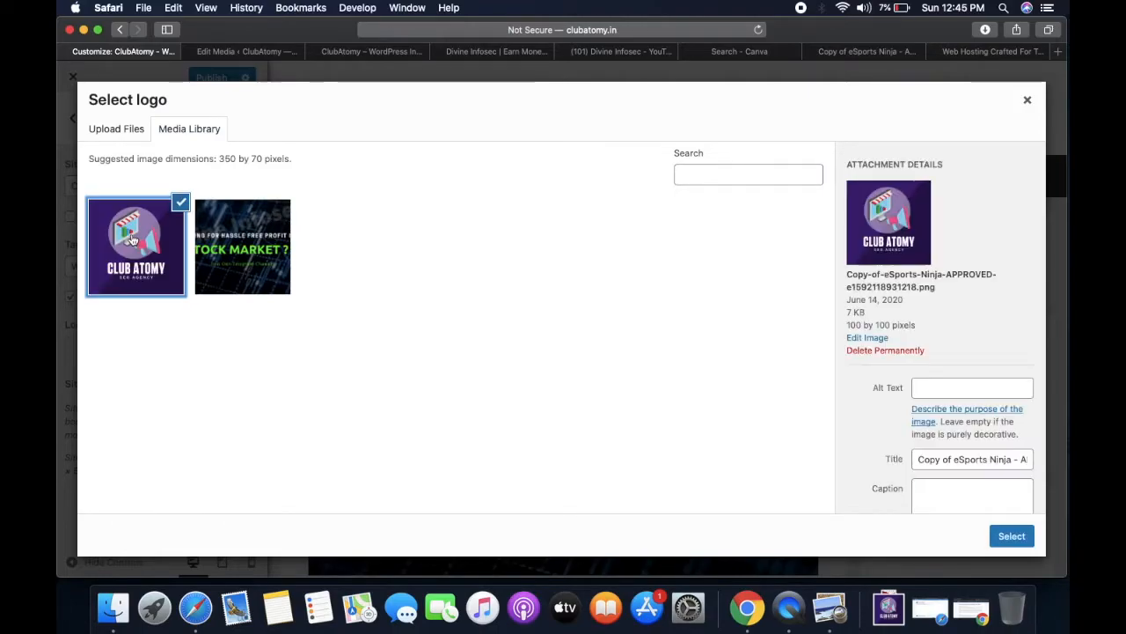
pyautogui.click(1014, 535)
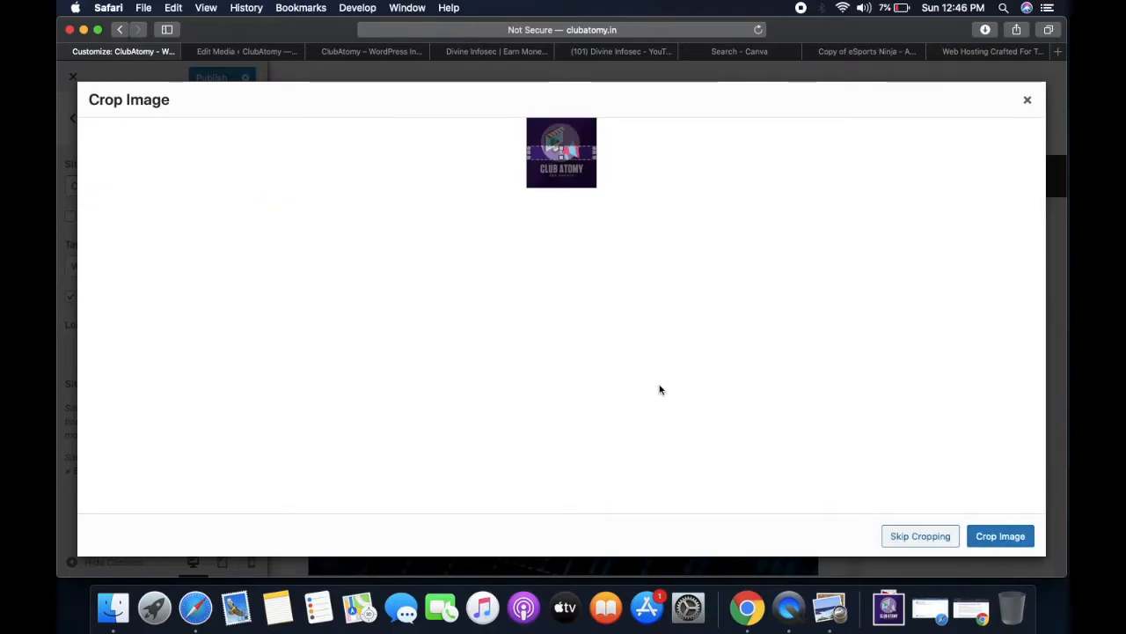
pyautogui.click(915, 535)
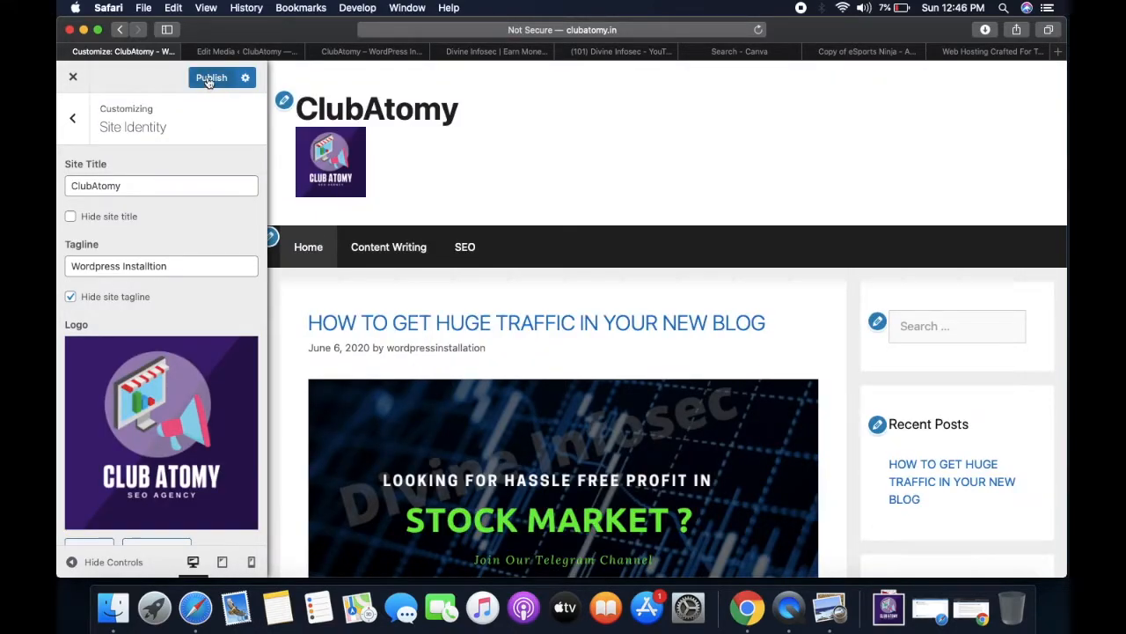
pyautogui.click(70, 217)
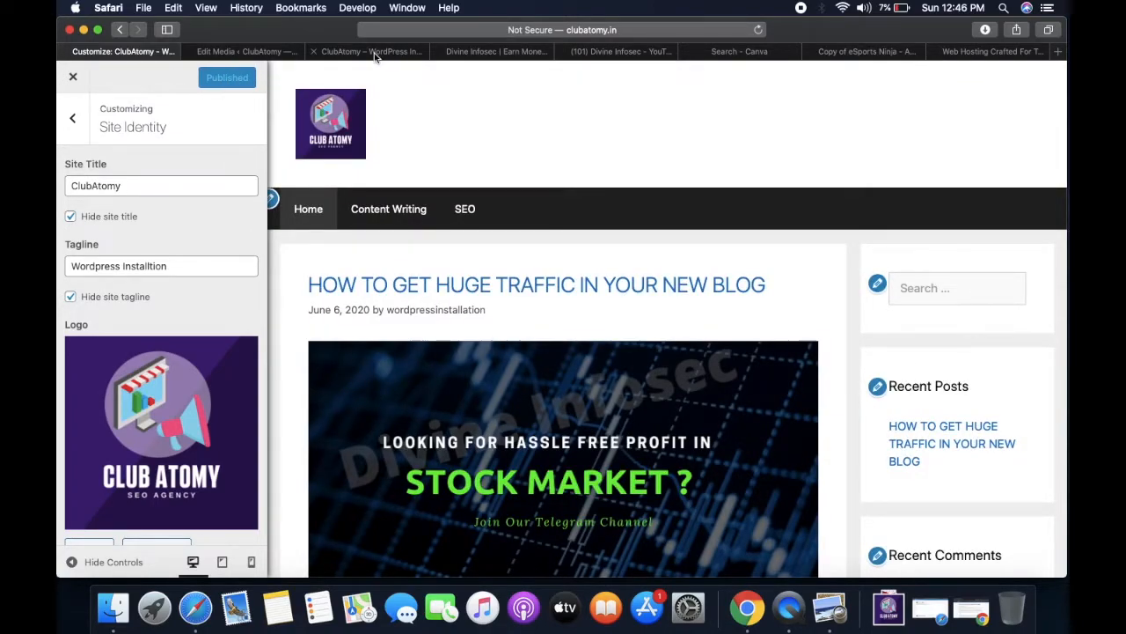
# Close the logo's media editing page and reload the live ClubAtomy site to check the header logo.
pyautogui.click(225, 54)
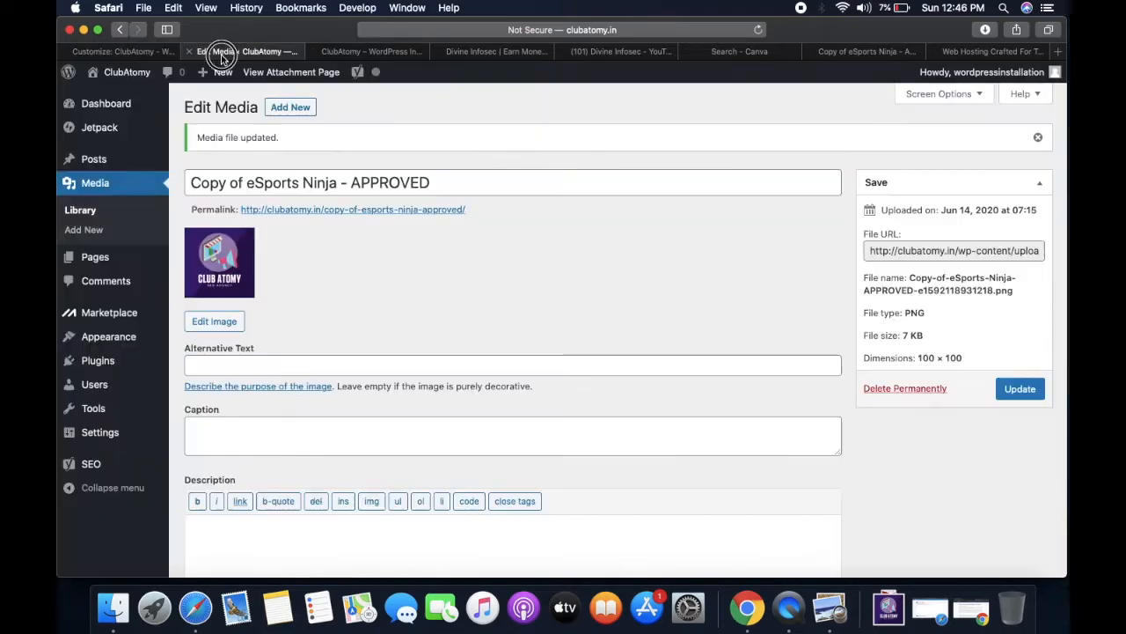
pyautogui.click(190, 53)
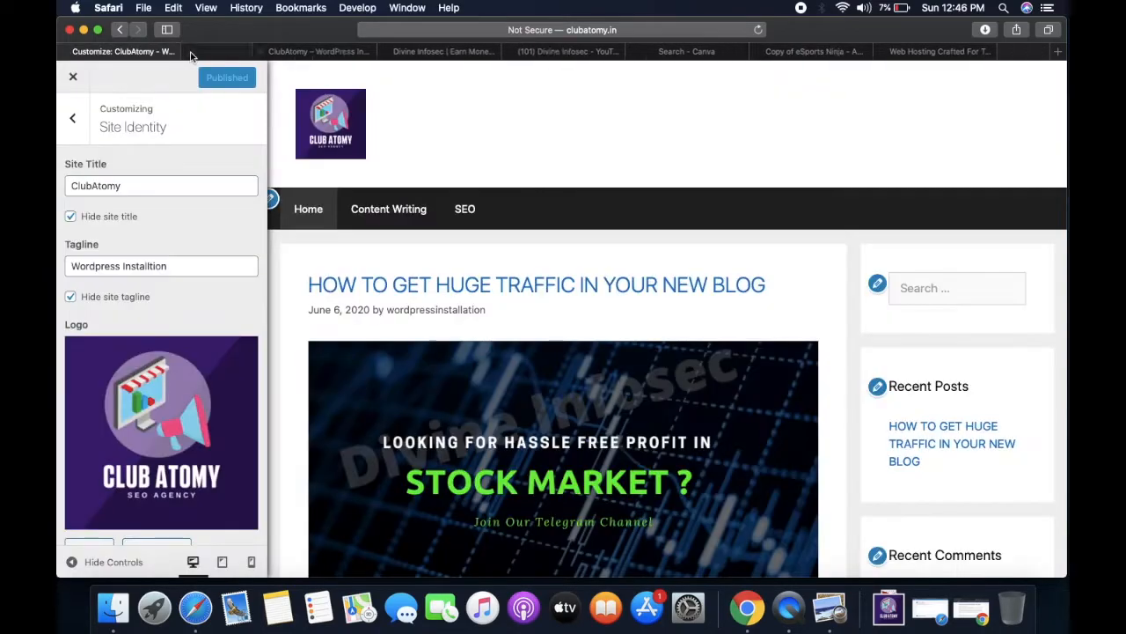
pyautogui.click(220, 51)
pyautogui.press('super+r')
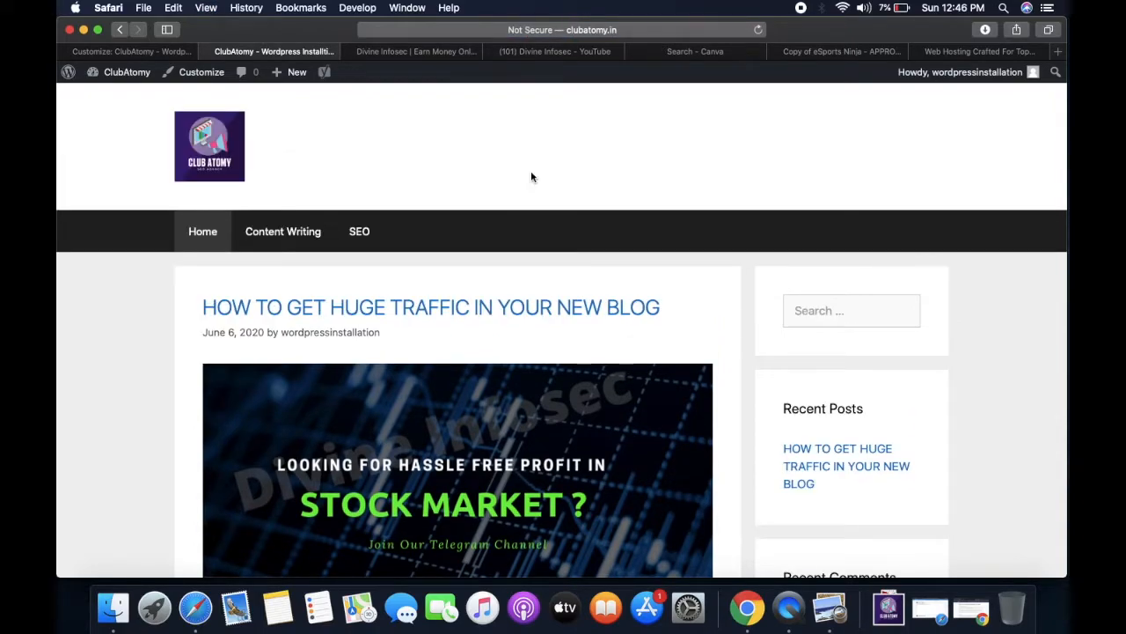
# Leave the Site Identity settings and close the theme customizer to return to the WordPress admin.
pyautogui.click(124, 51)
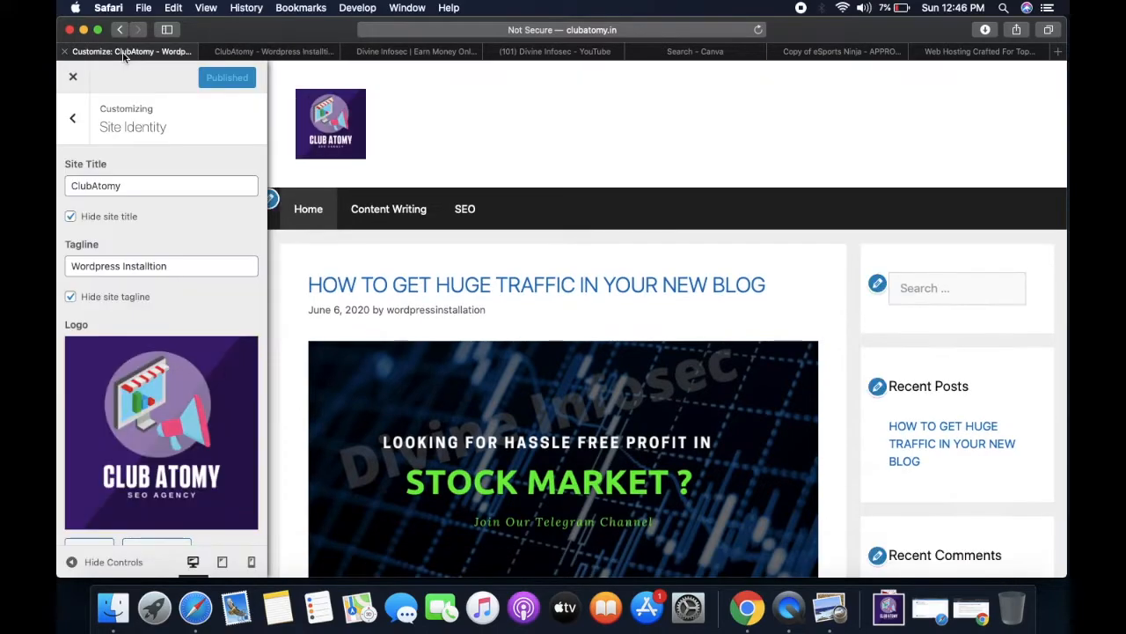
pyautogui.click(74, 120)
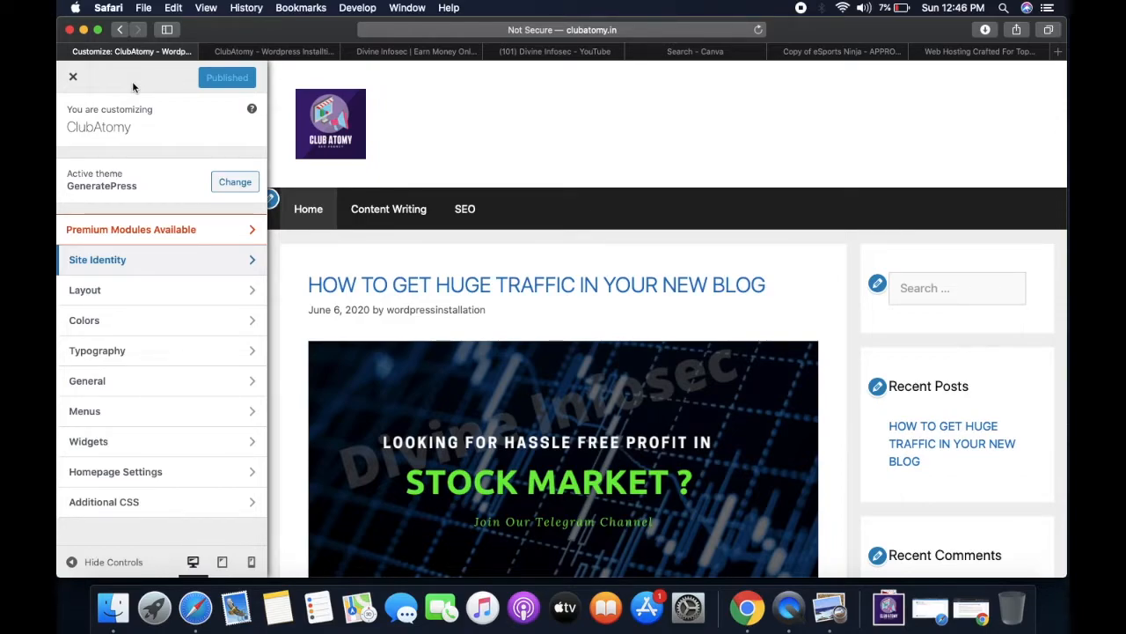
pyautogui.click(76, 79)
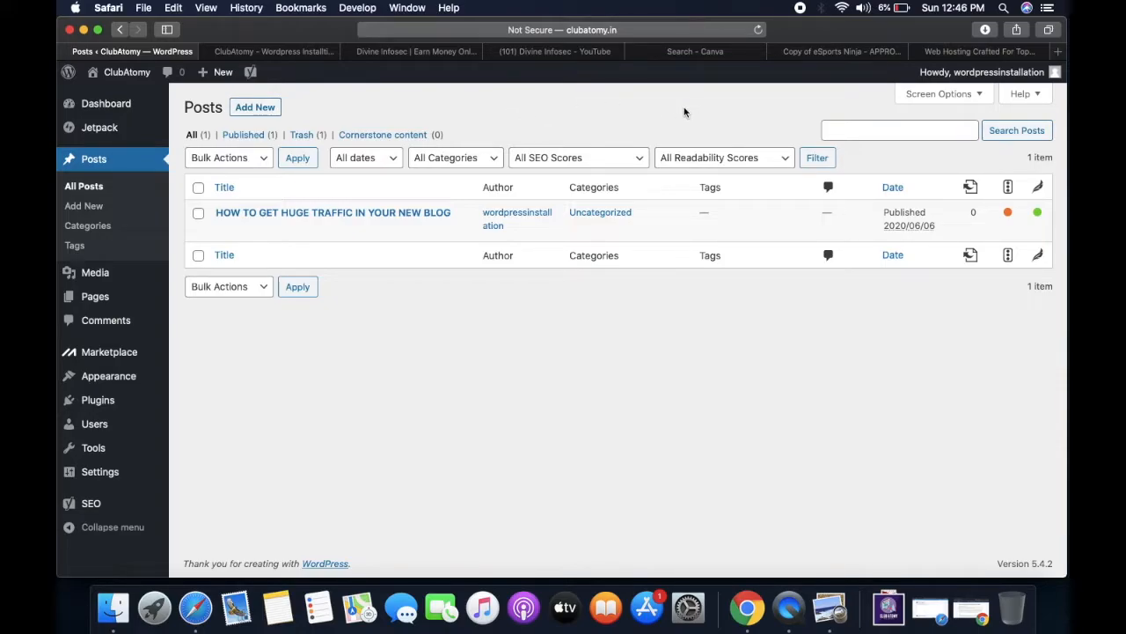
# Examine SiteGround's StartUp, GrowBig and GoGeek web hosting plans, comparing their prices and included features.
pyautogui.click(828, 53)
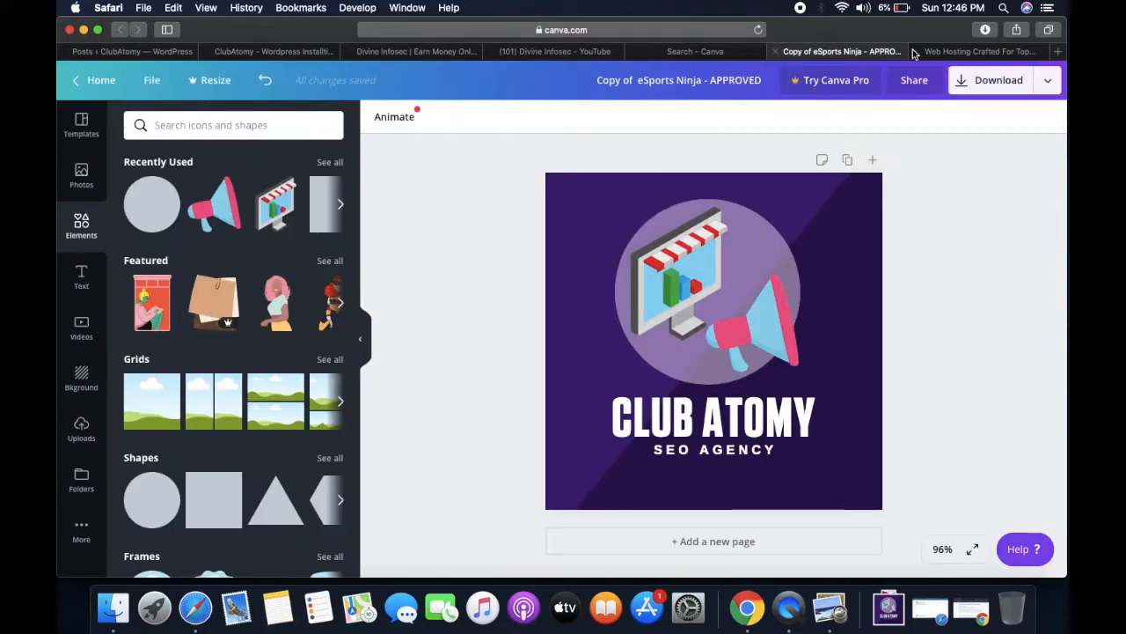
pyautogui.click(967, 53)
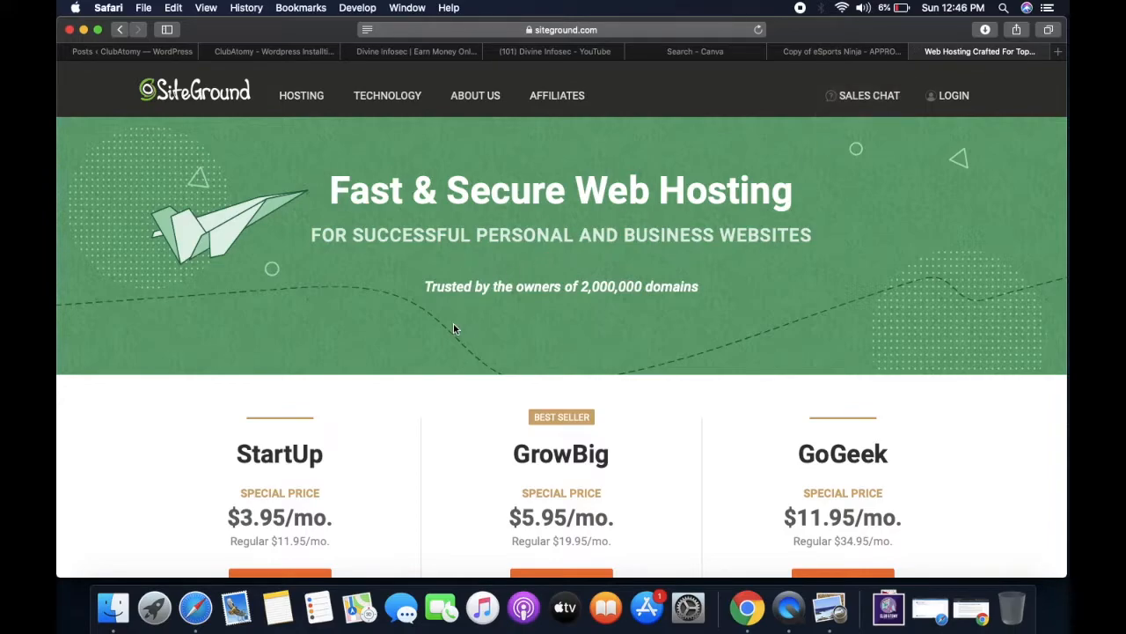
pyautogui.scroll(-2, 454, 329)
pyautogui.scroll(-4, 454, 328)
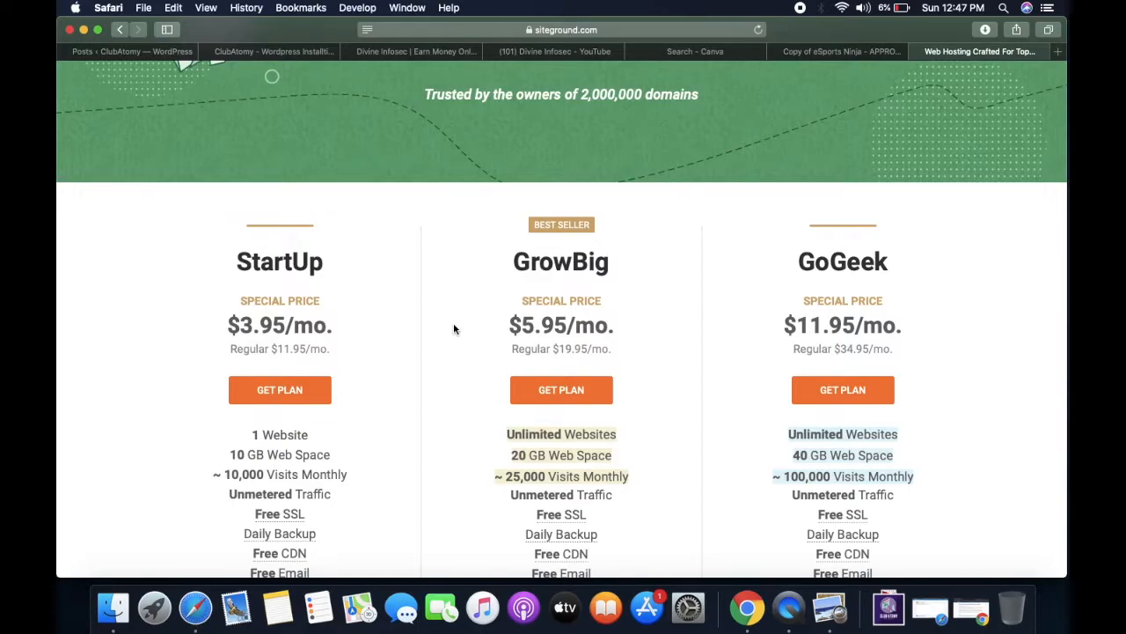
pyautogui.scroll(5, 454, 329)
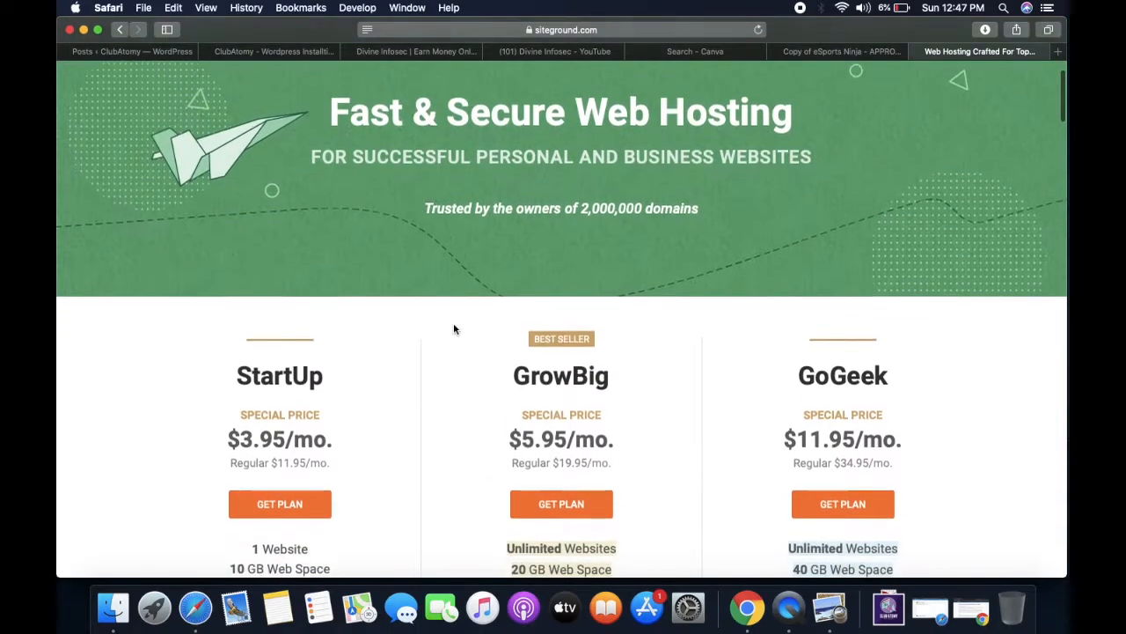
pyautogui.scroll(-5, 454, 329)
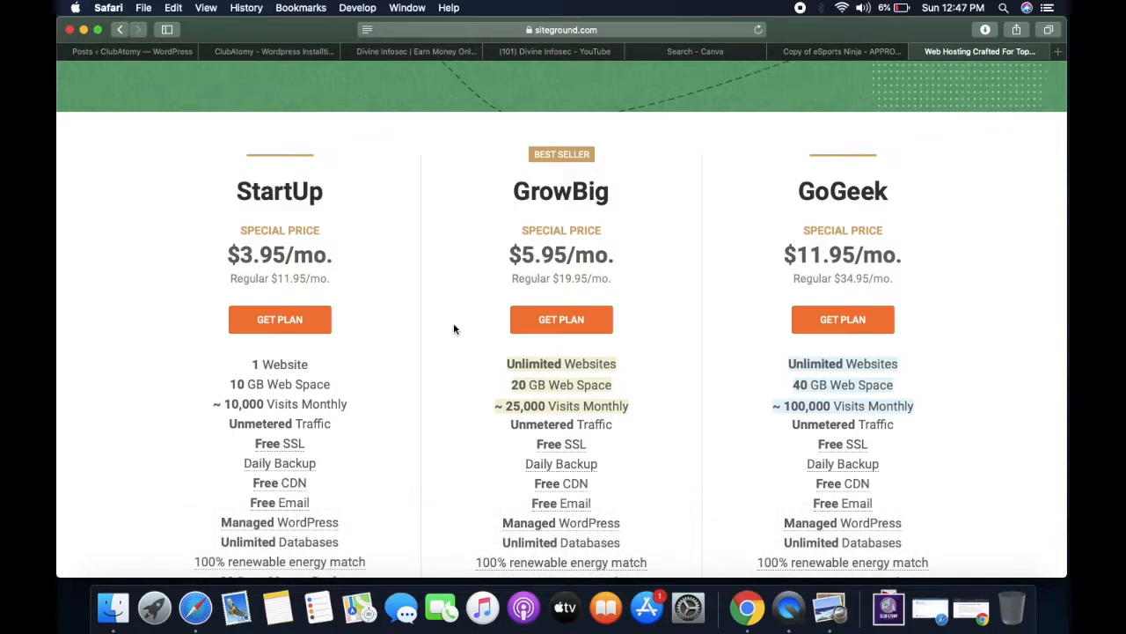
pyautogui.scroll(-1, 454, 329)
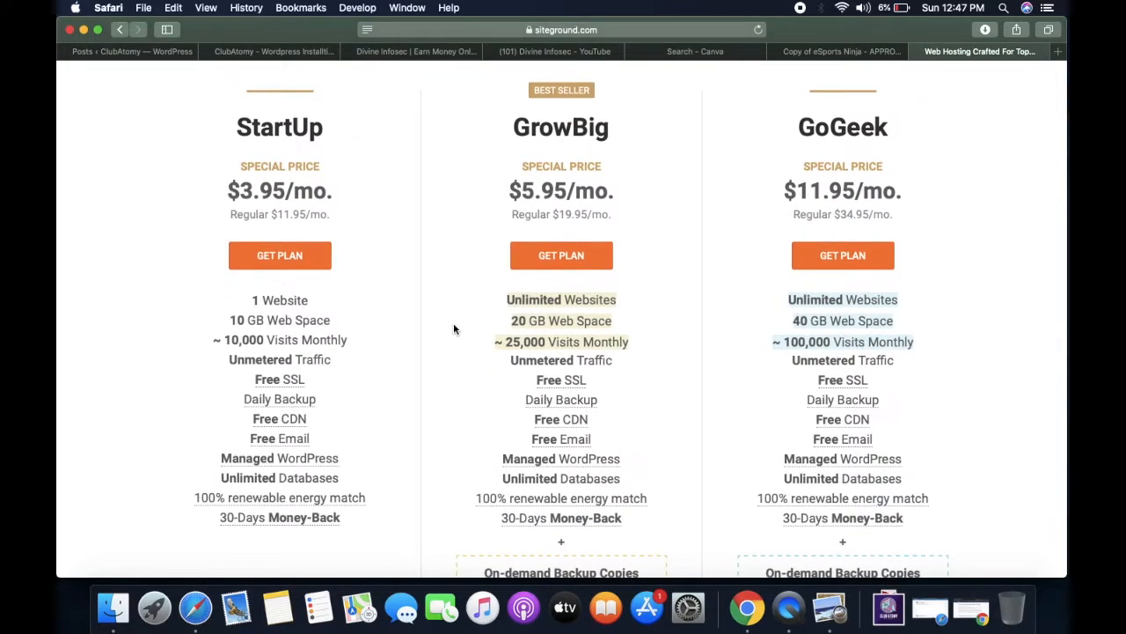